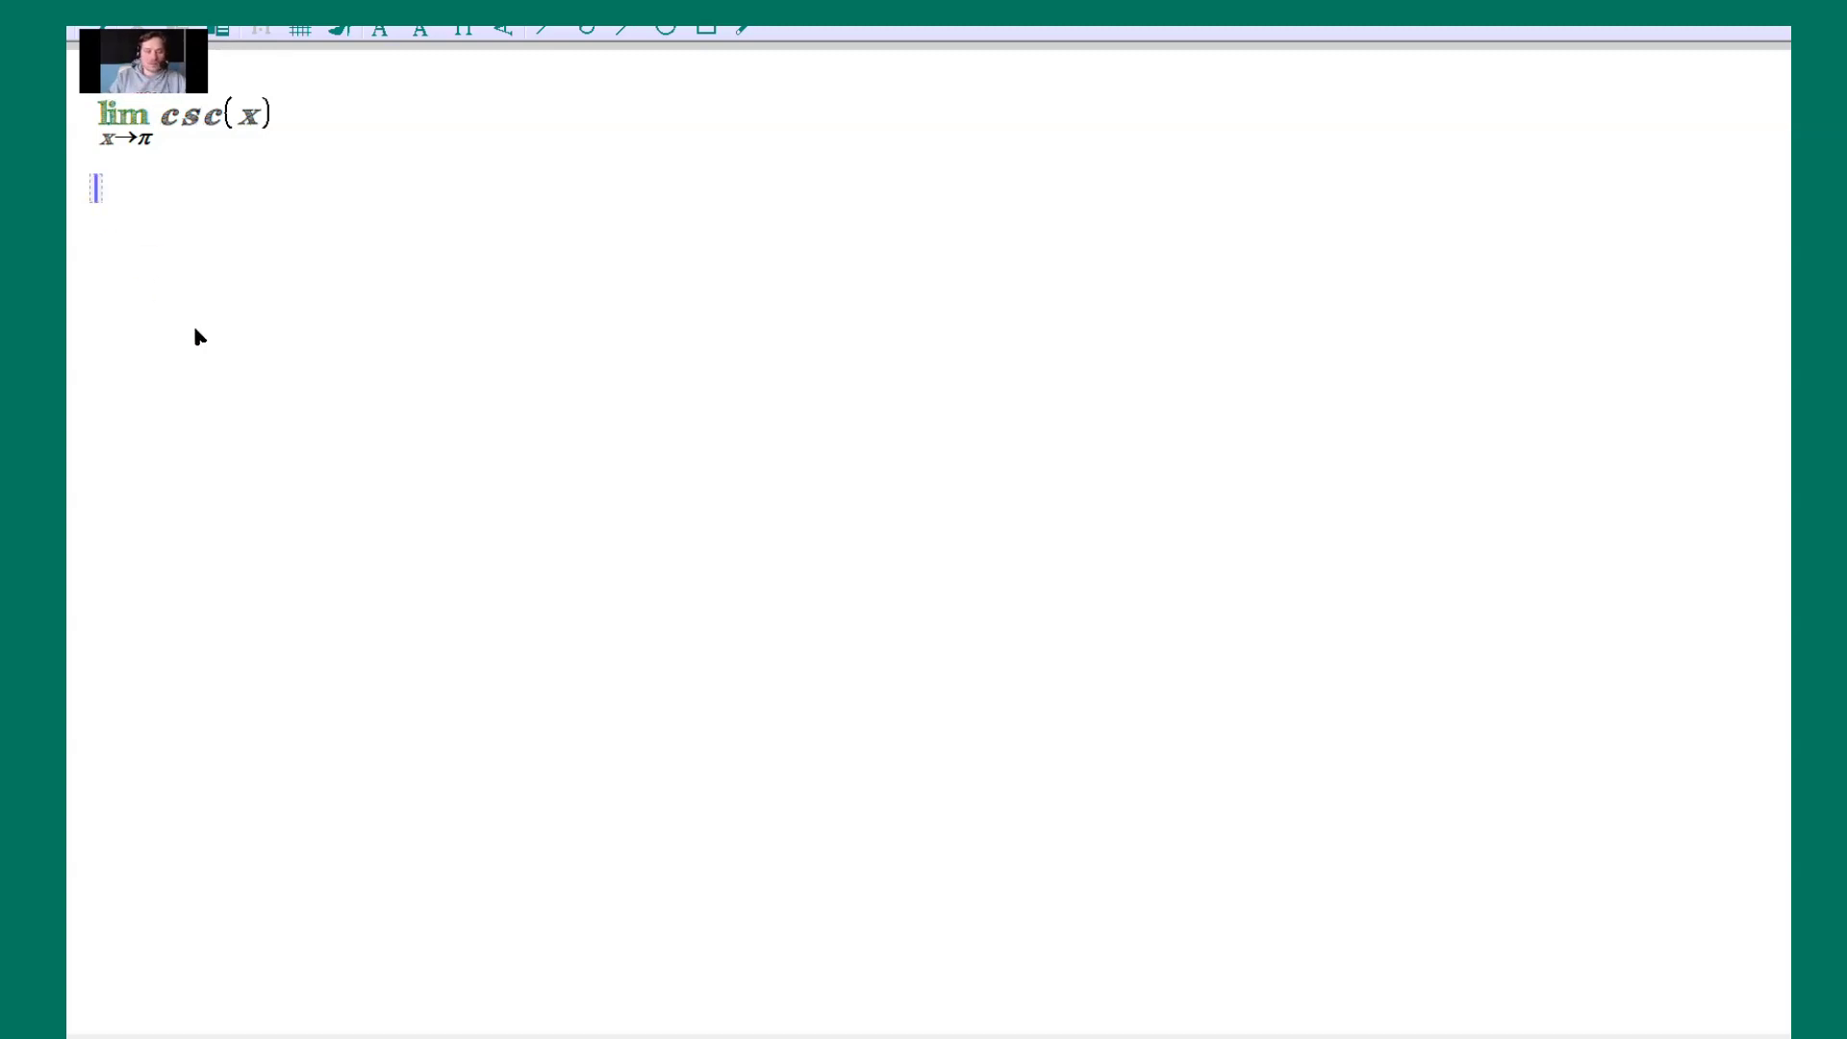
Write csc(π) = 1/sin(π) = 1/0 = undefined, with 'undefined' as plain text, below the limit.
text(csc(pi)
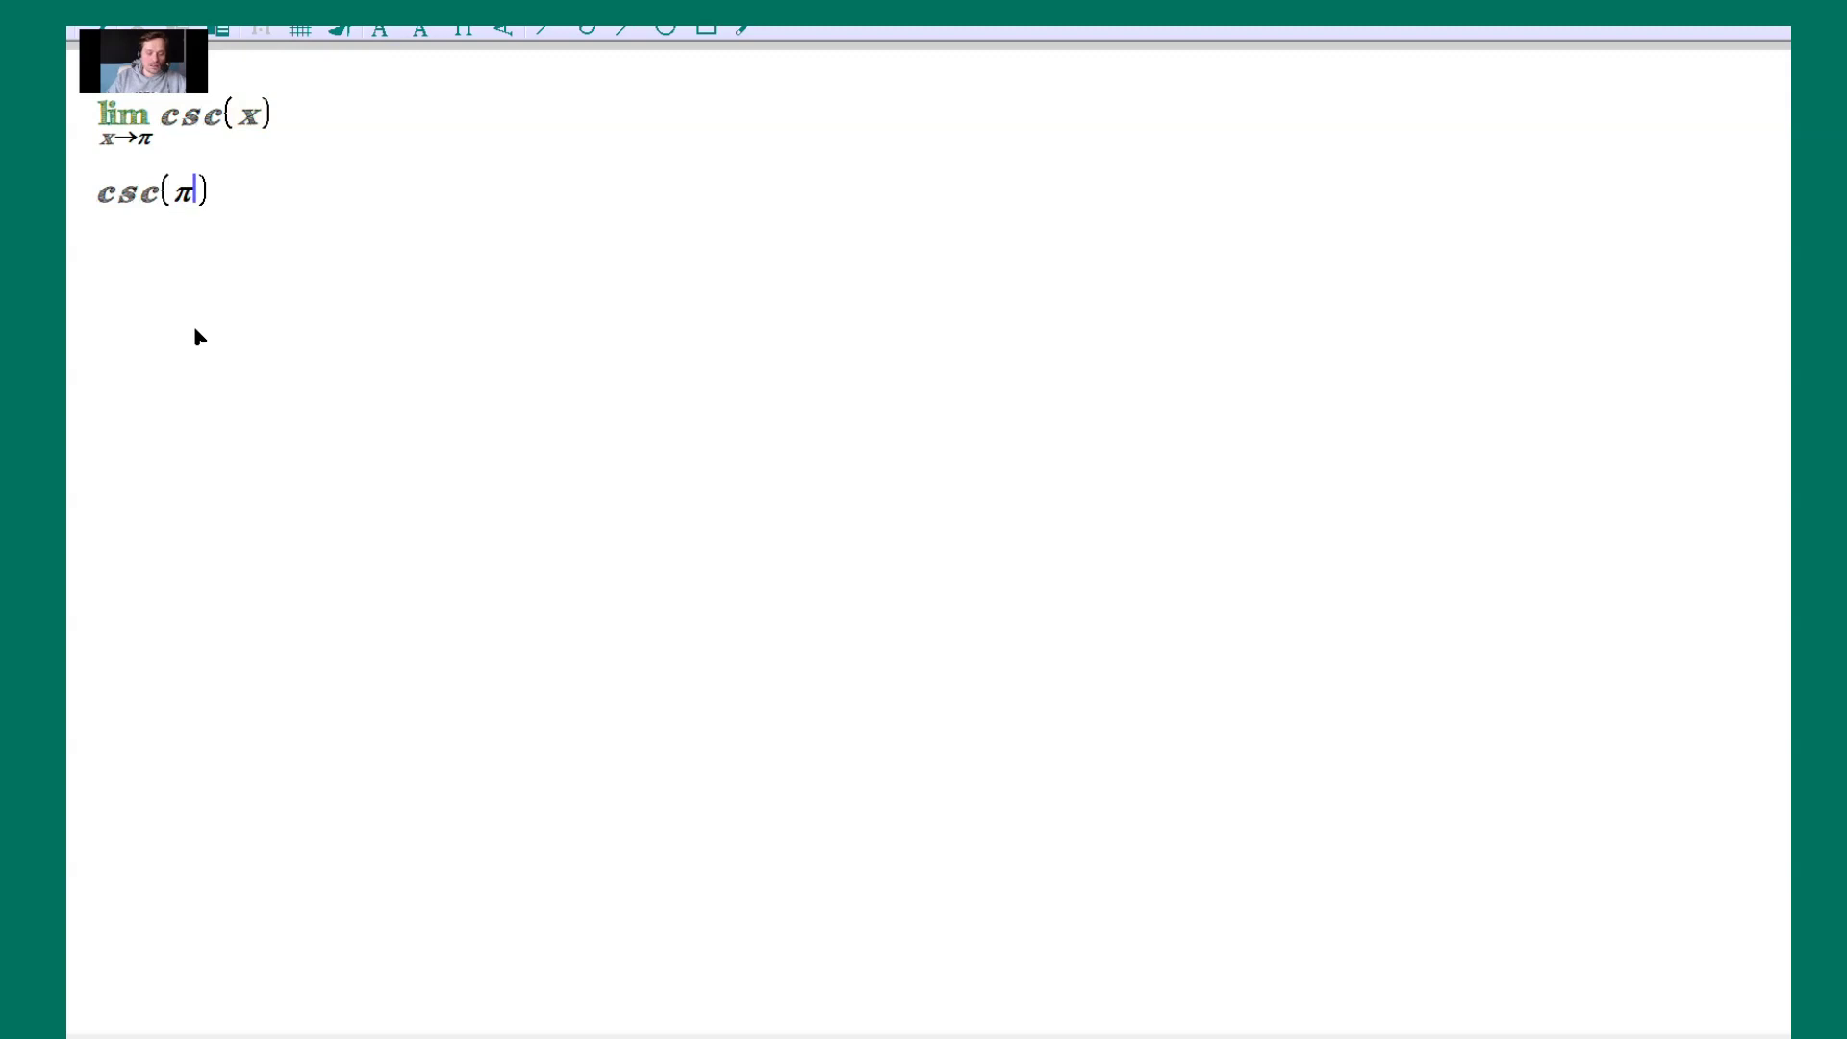
key(Right)
text(=1/sin)
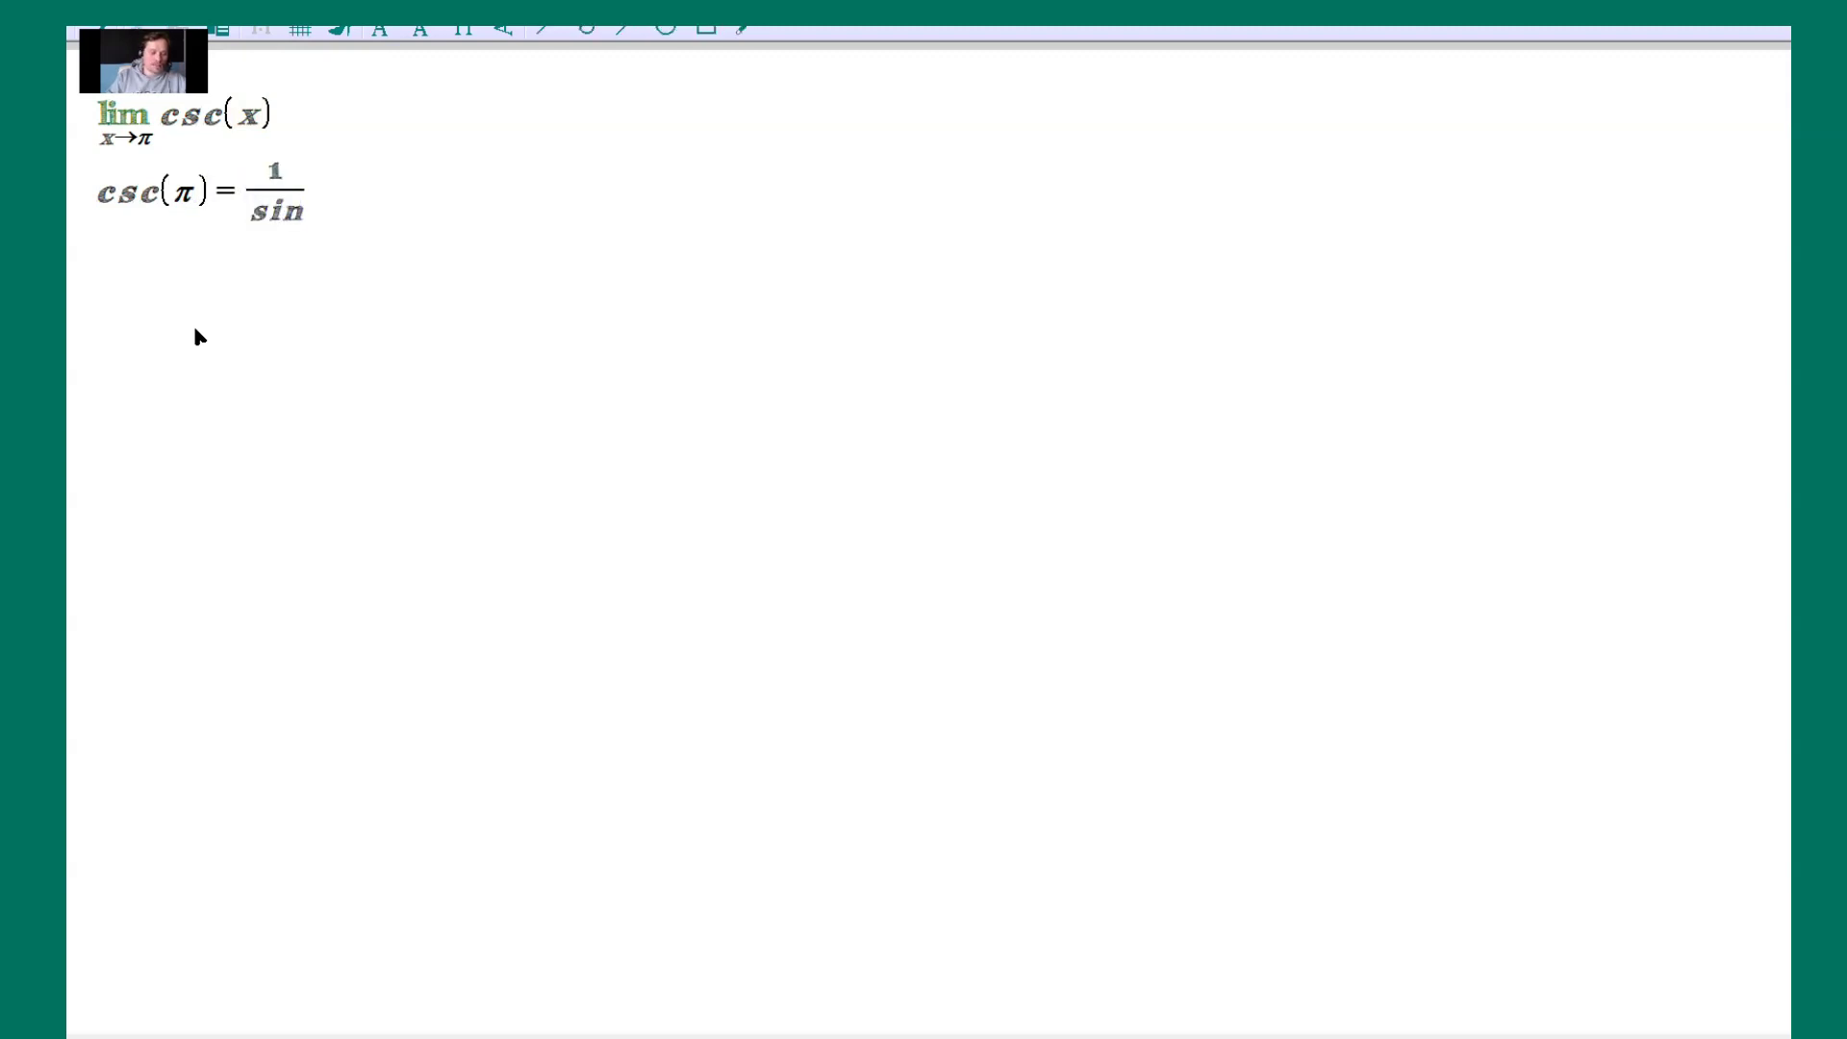
text((pi)
key(Right)
key(Right)
text(= 1)
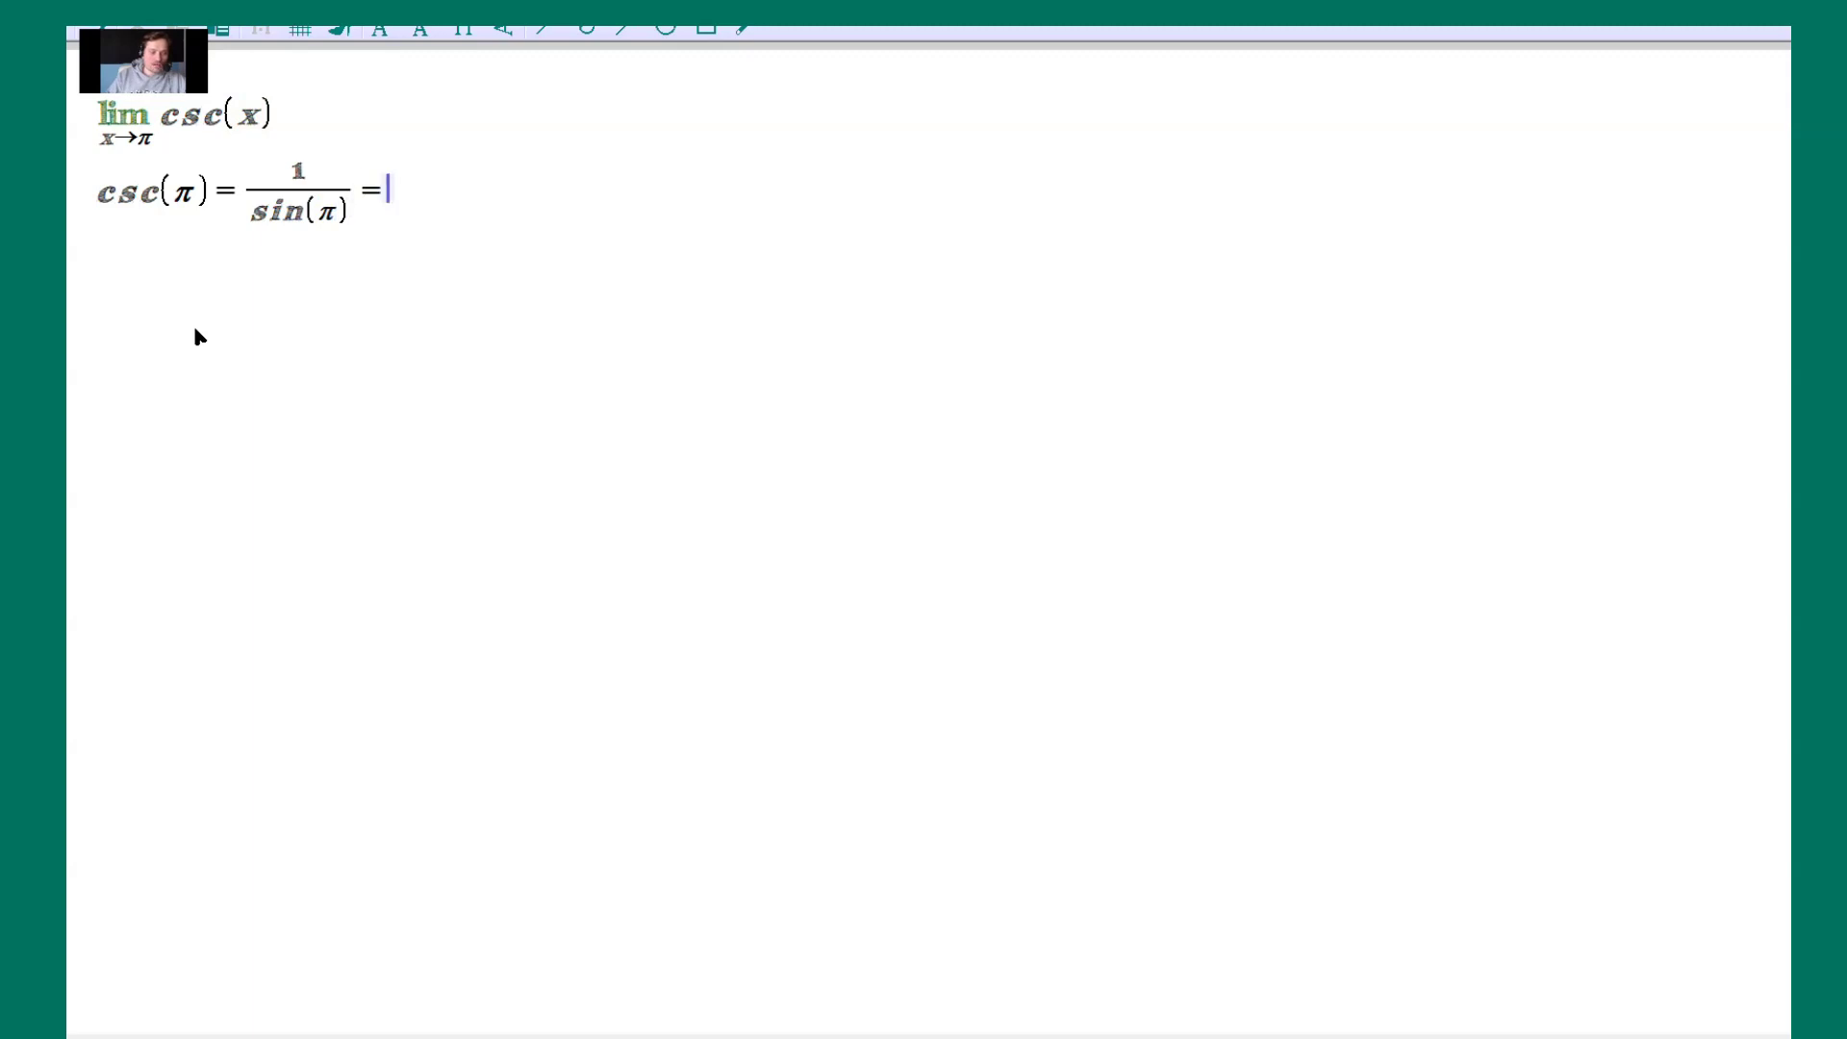
text(/0)
key(Right)
text(=)
key(F5)
text(undefined)
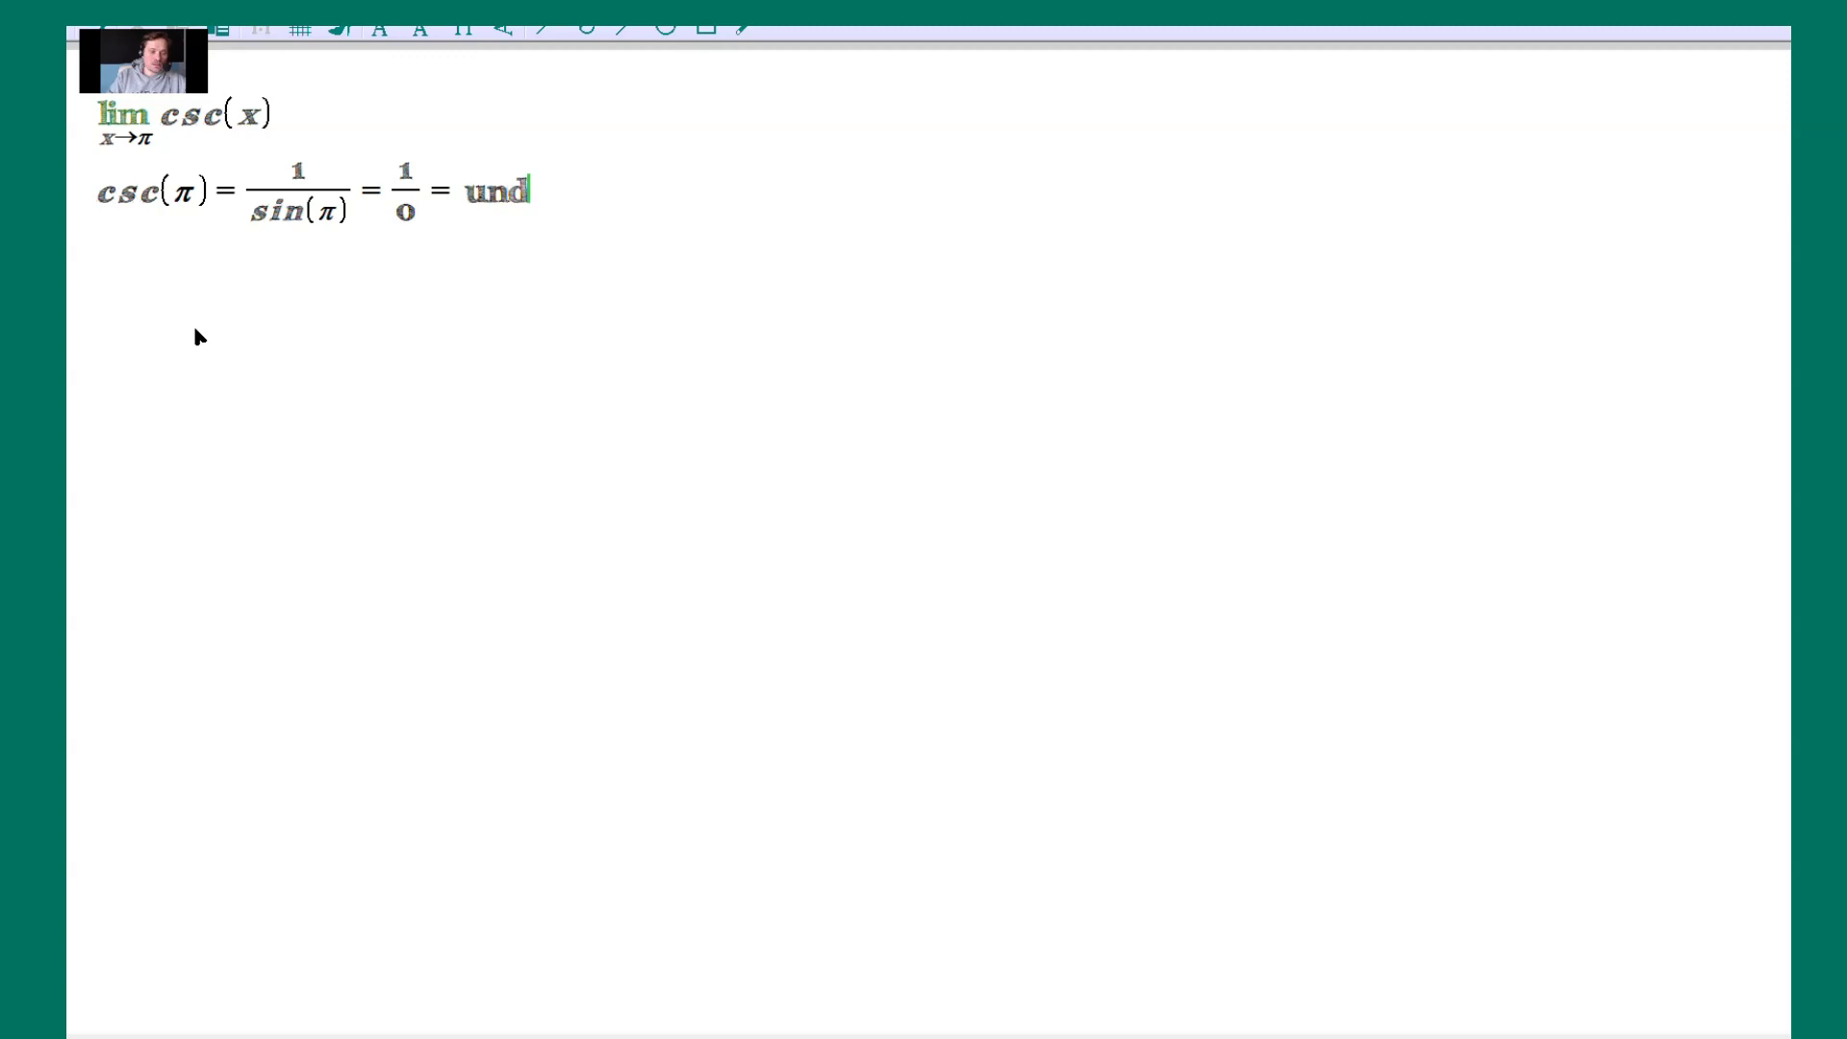
key(Return)
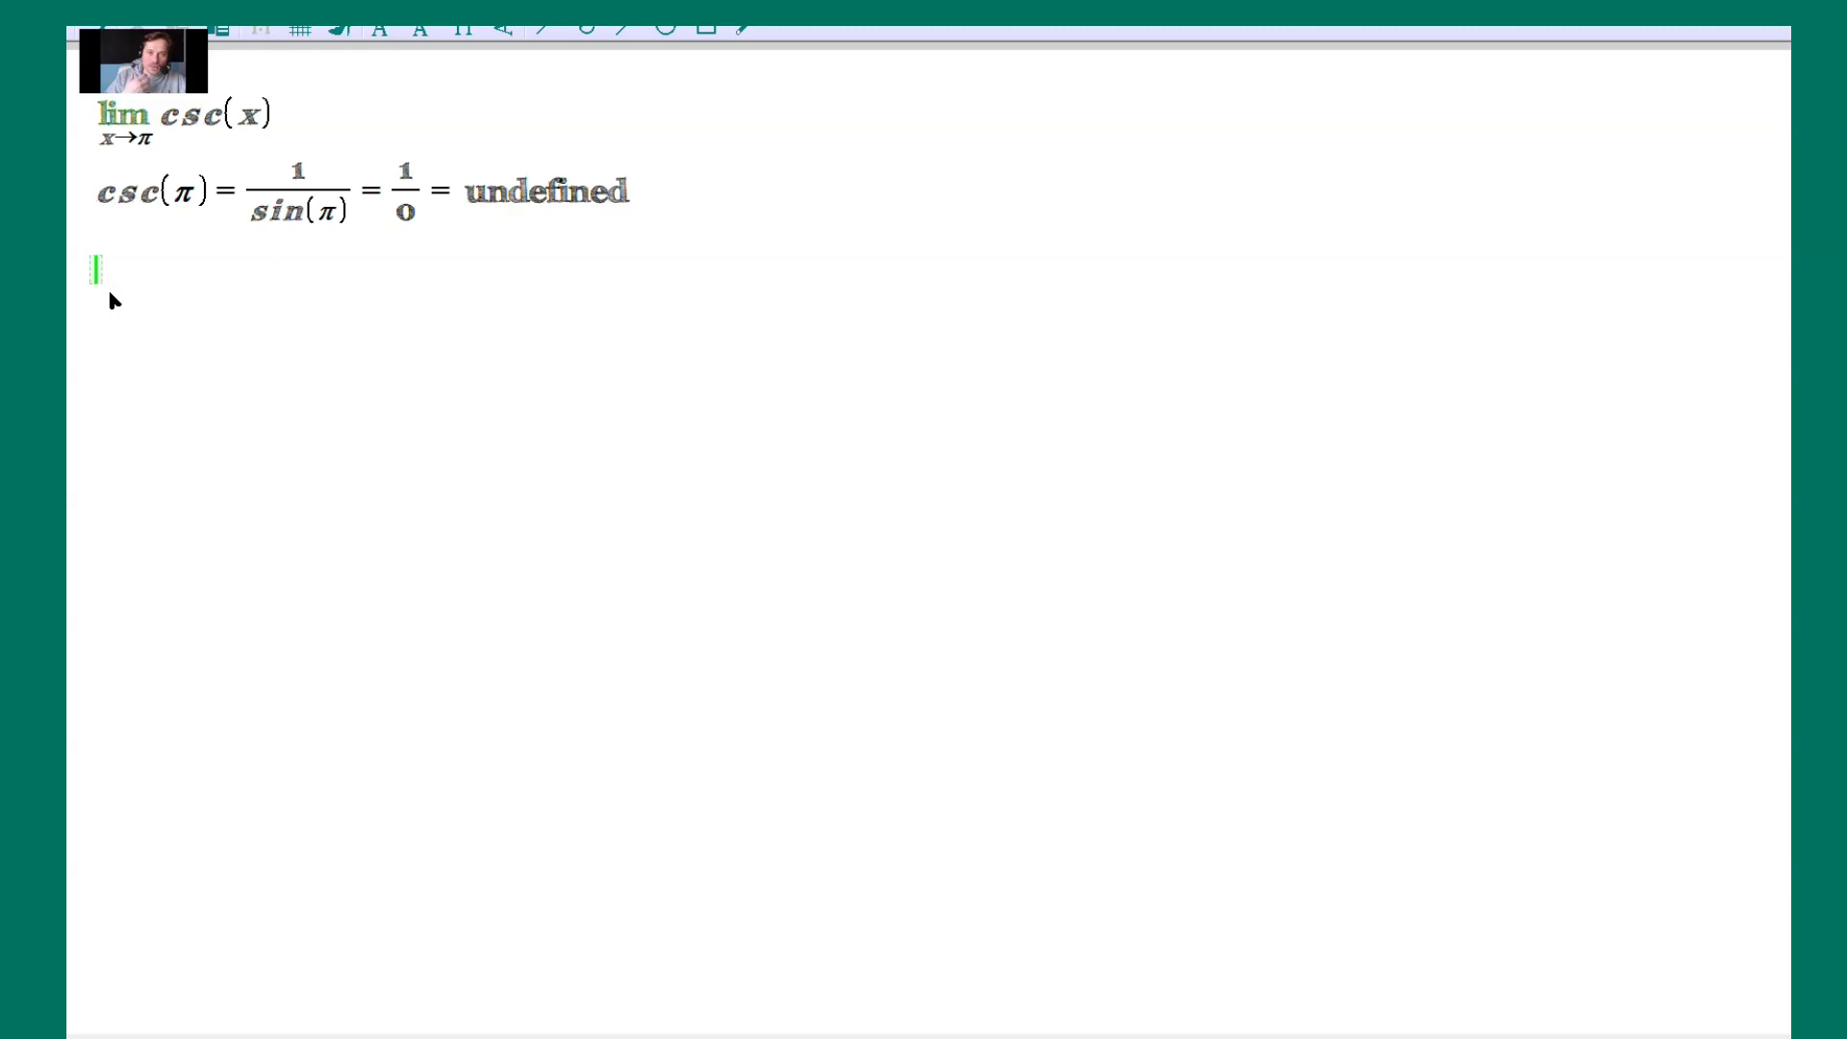
Add the 'left of π:' heading and the first value csc(.9·π)=3.24 beneath it.
mouse_move(109, 301)
text(left )
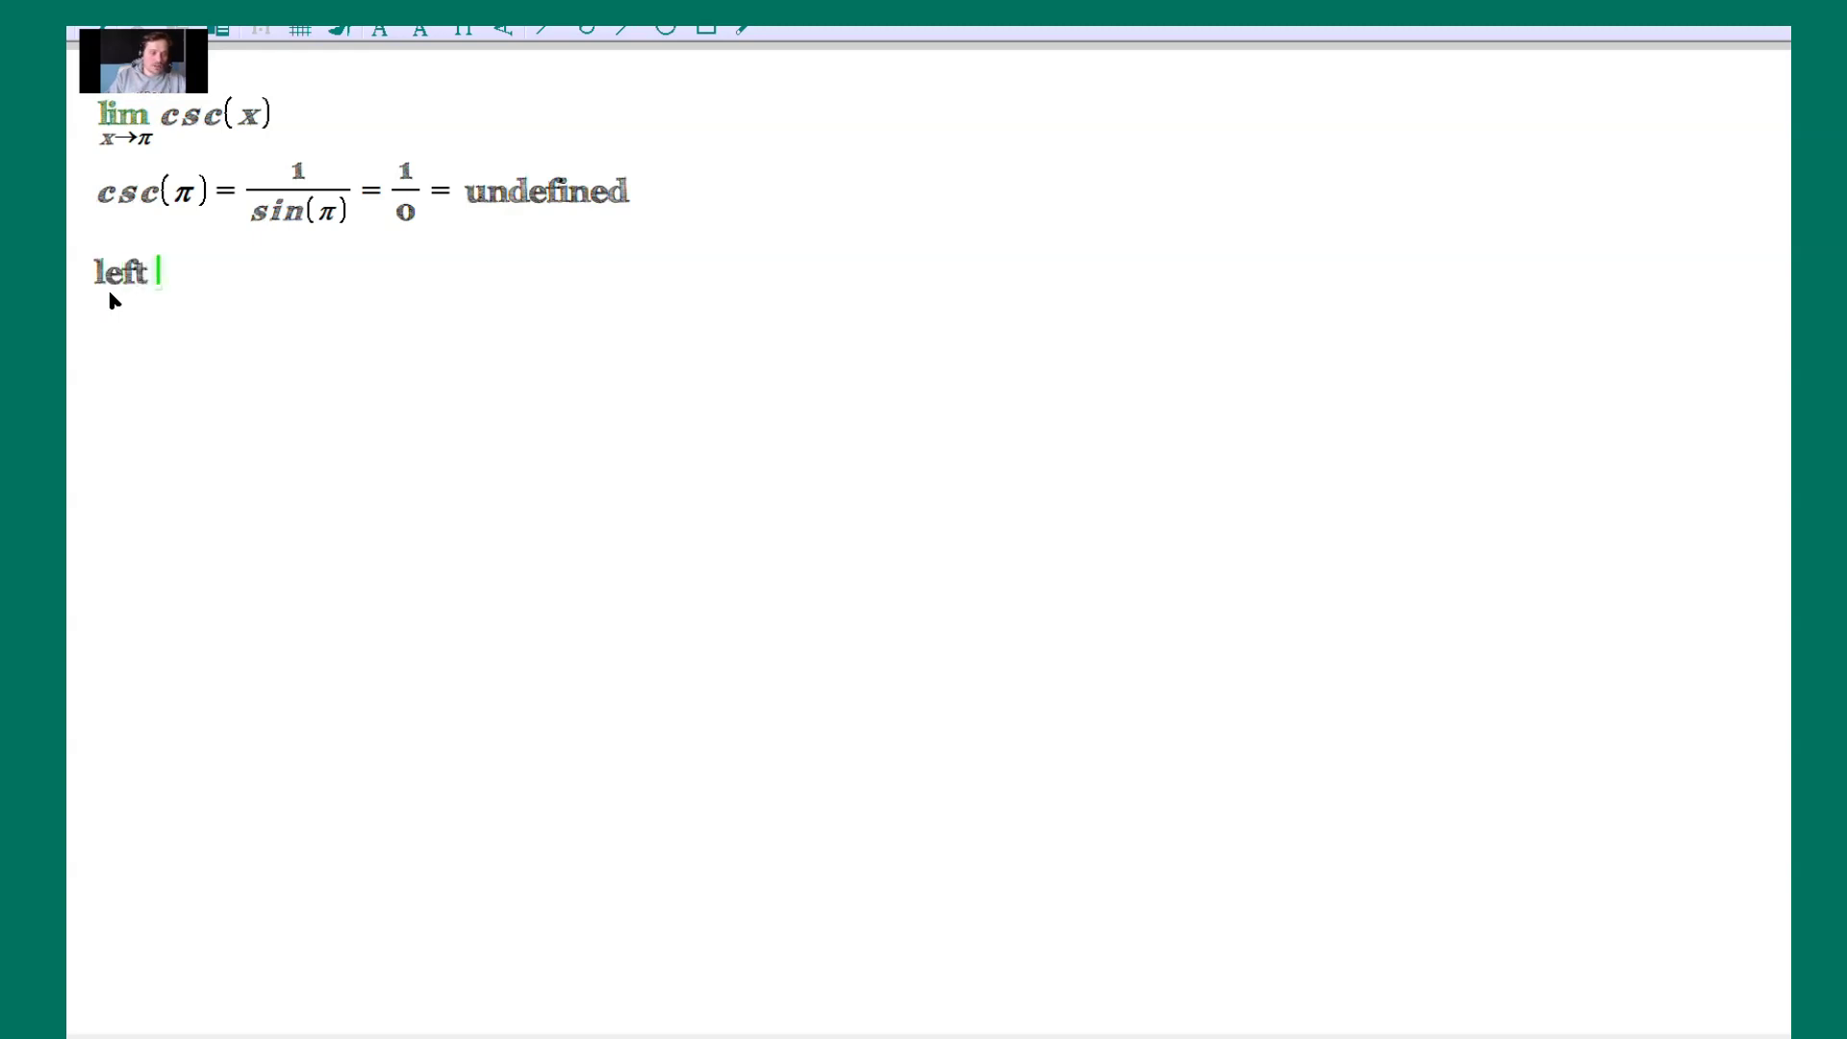
text(of π:)
key(Return)
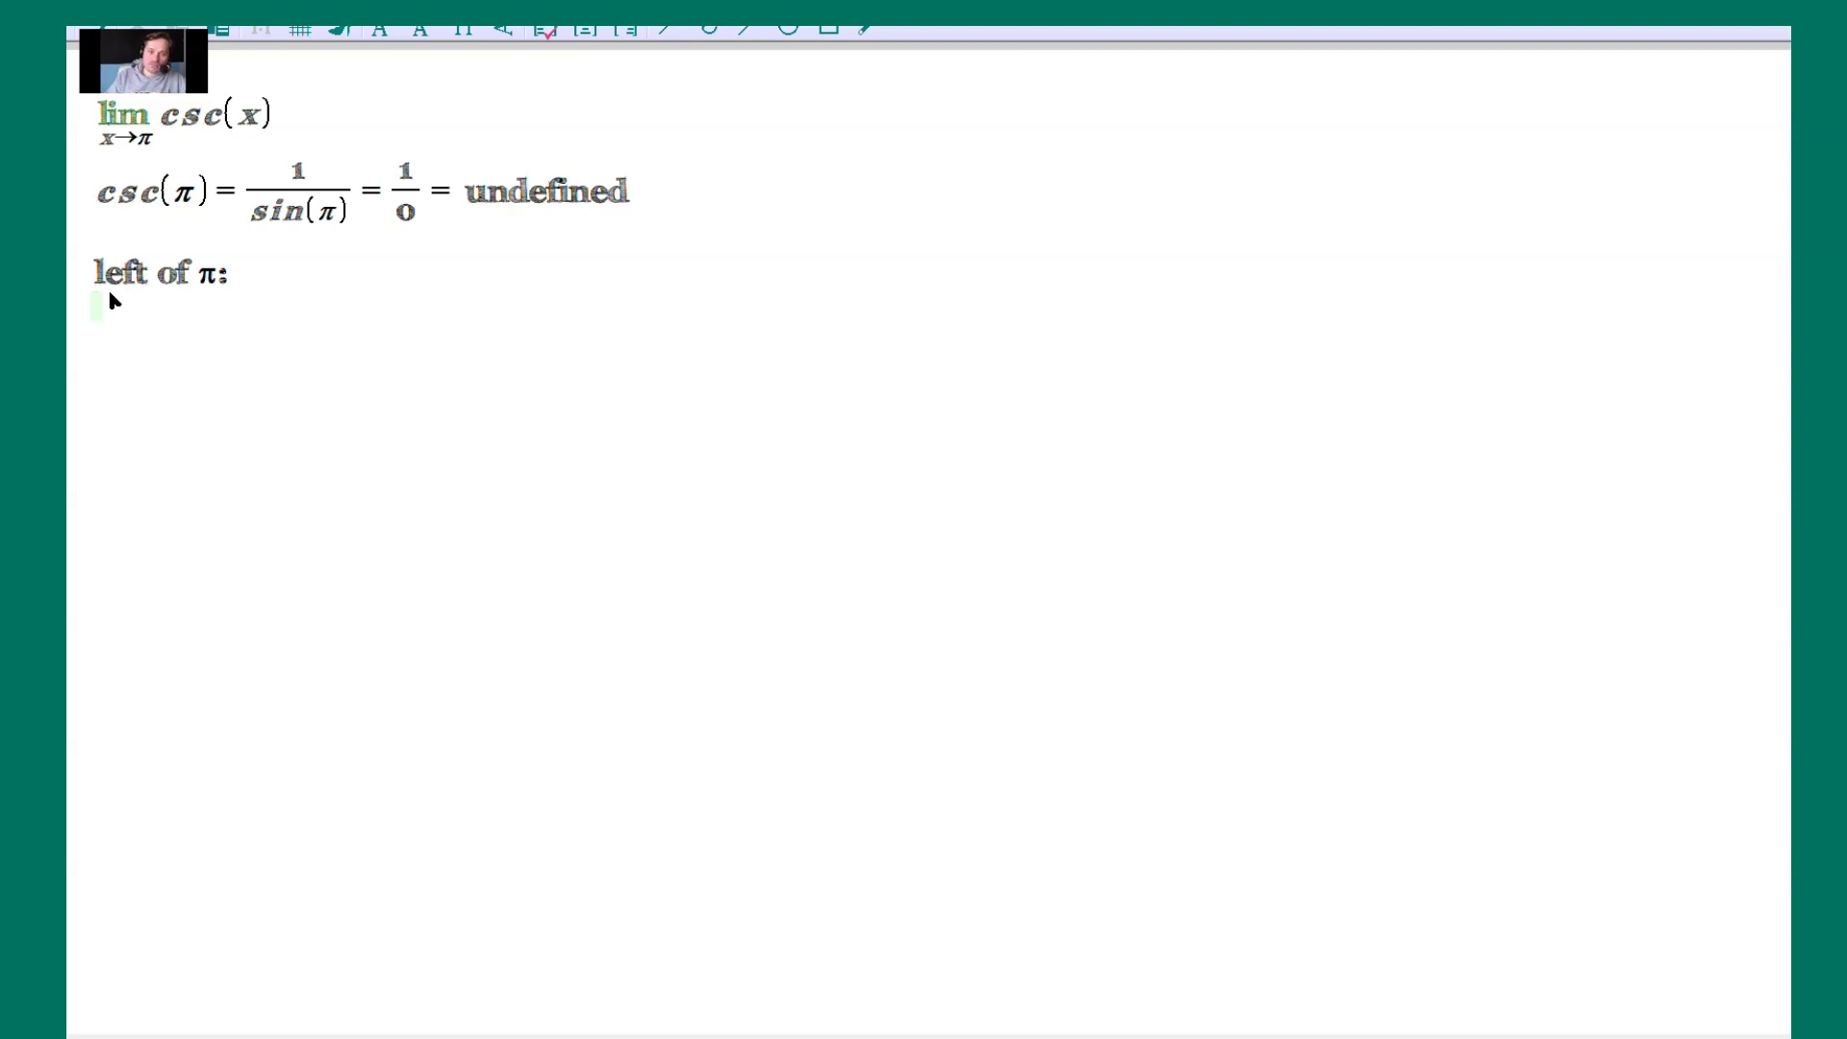
text(csc()
text(.9*pi)
text())
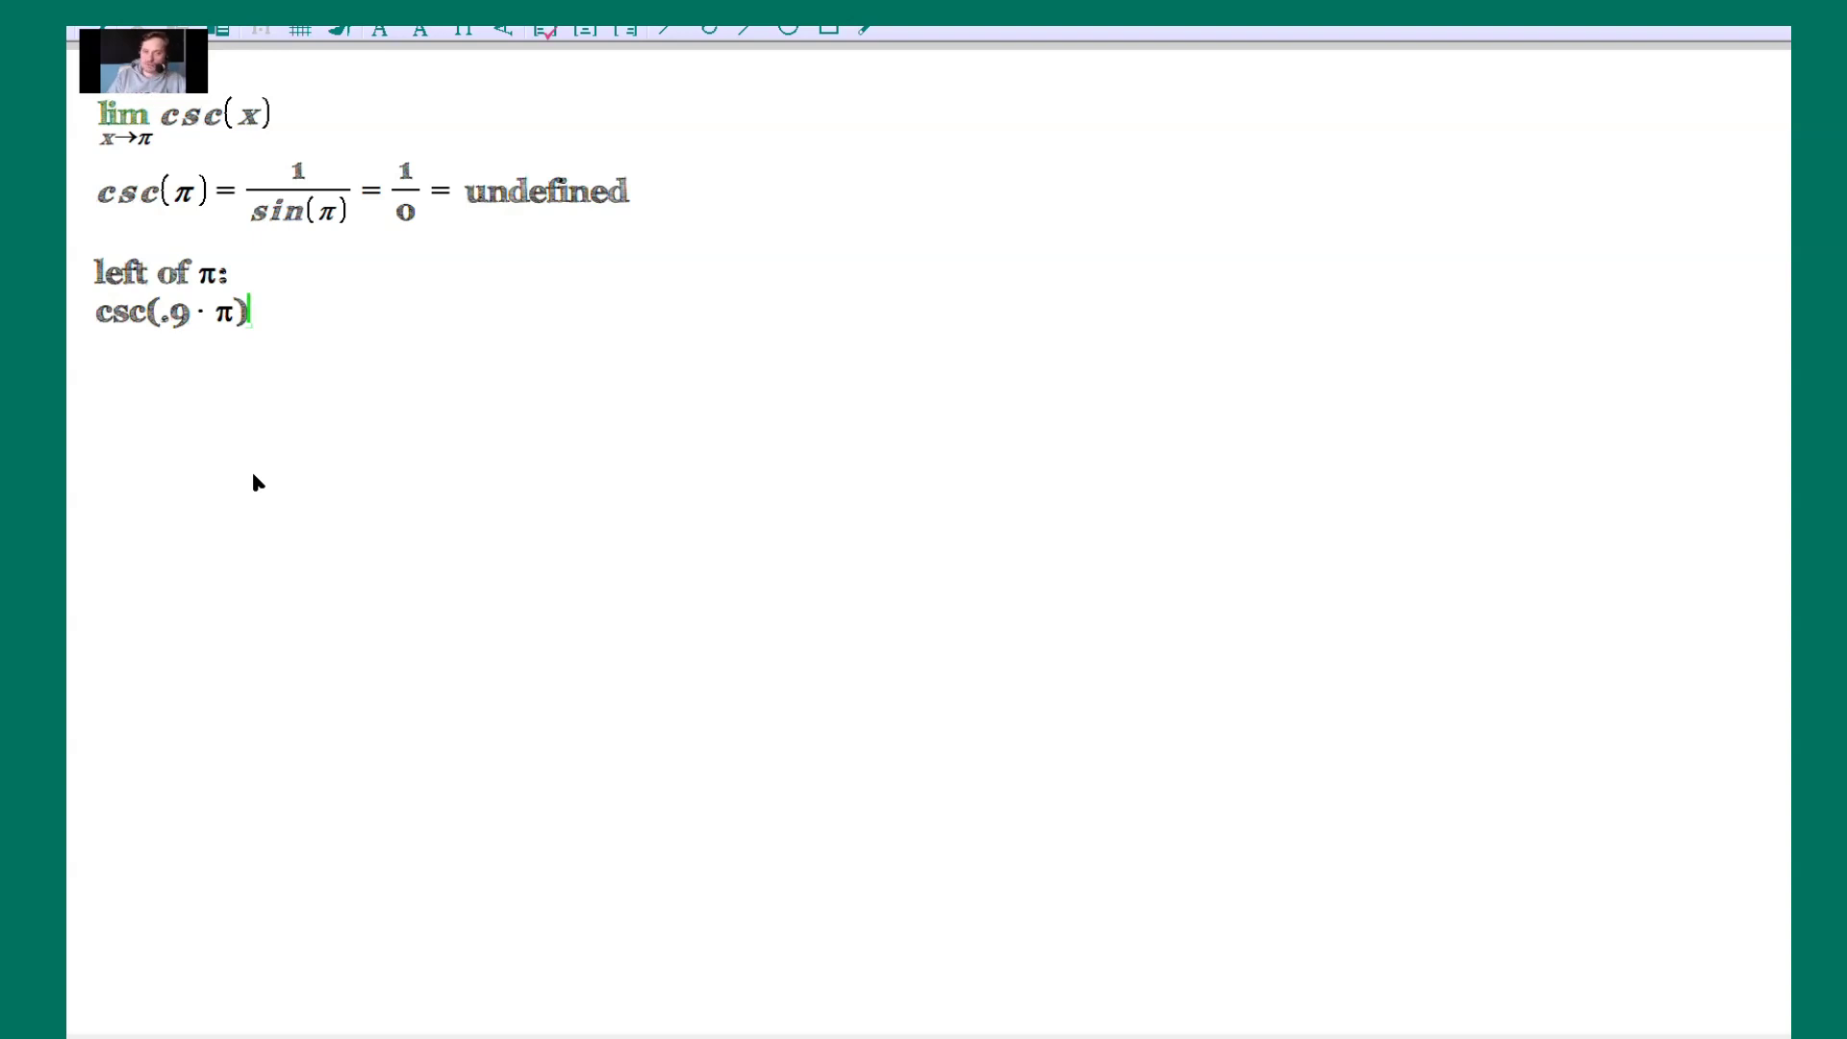
text(=)
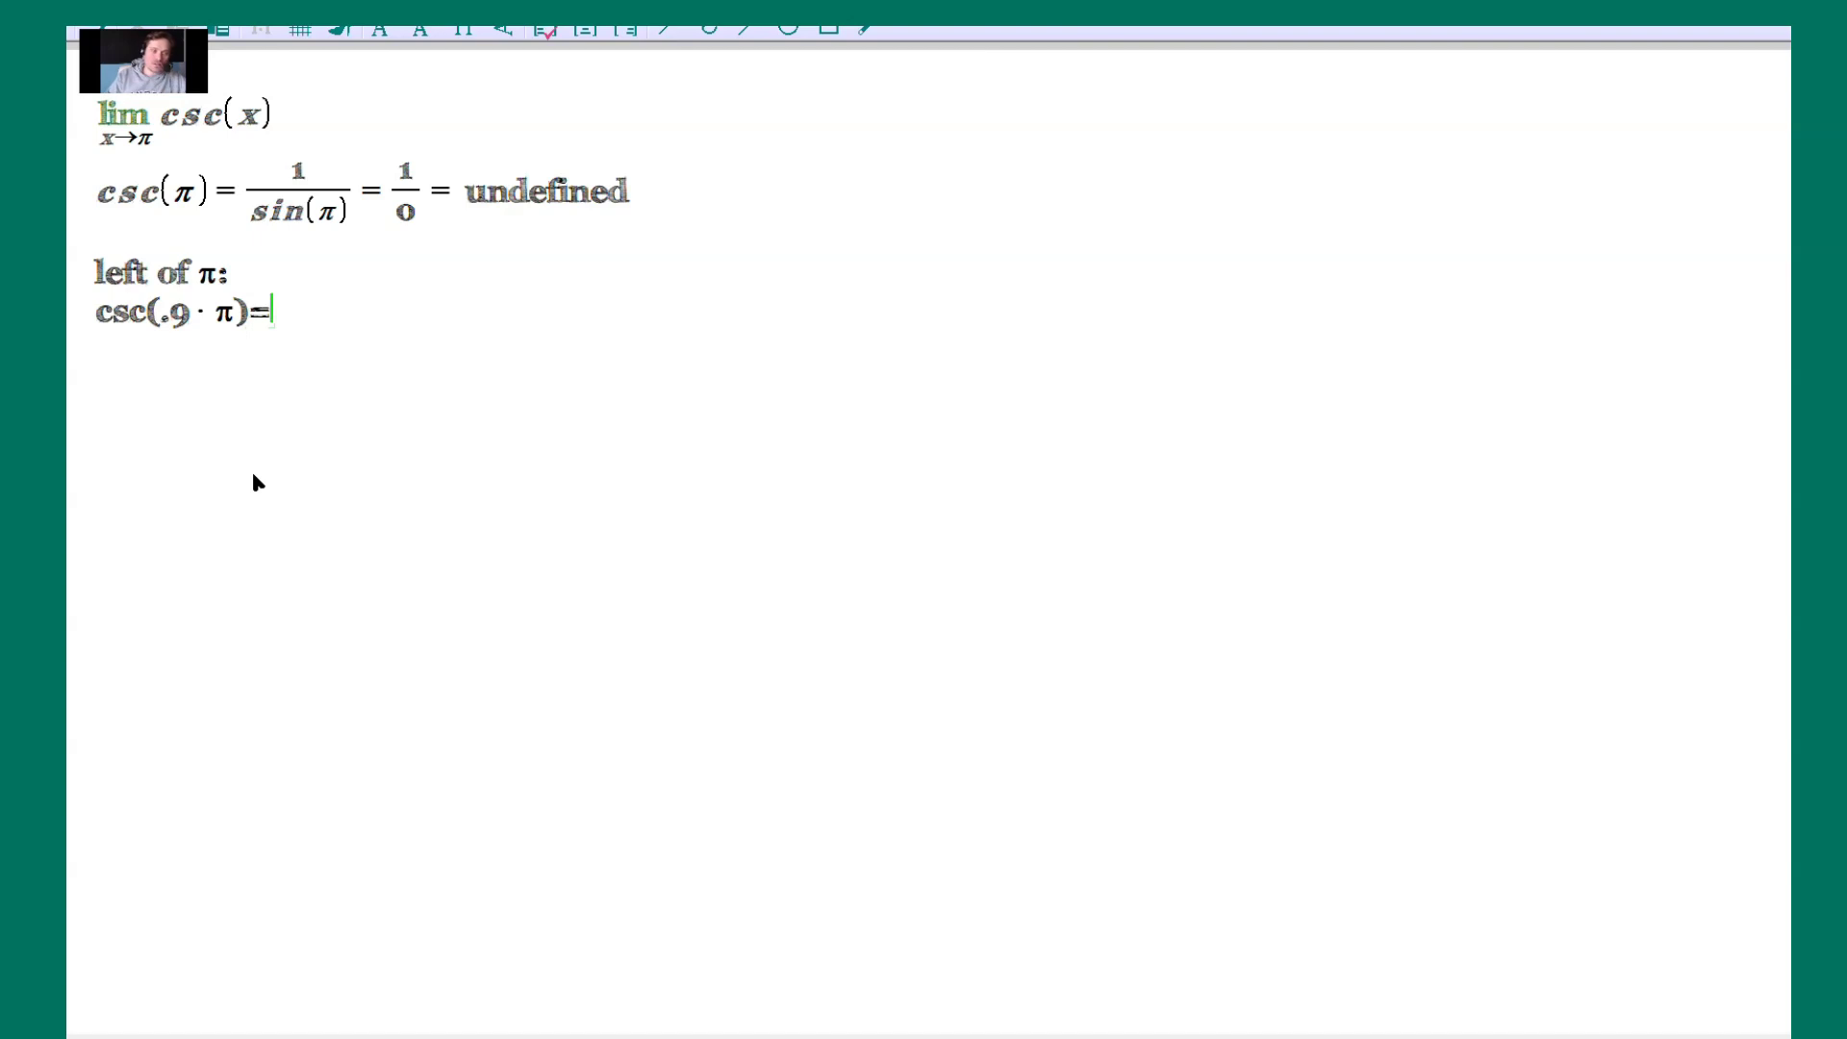
text(3.24)
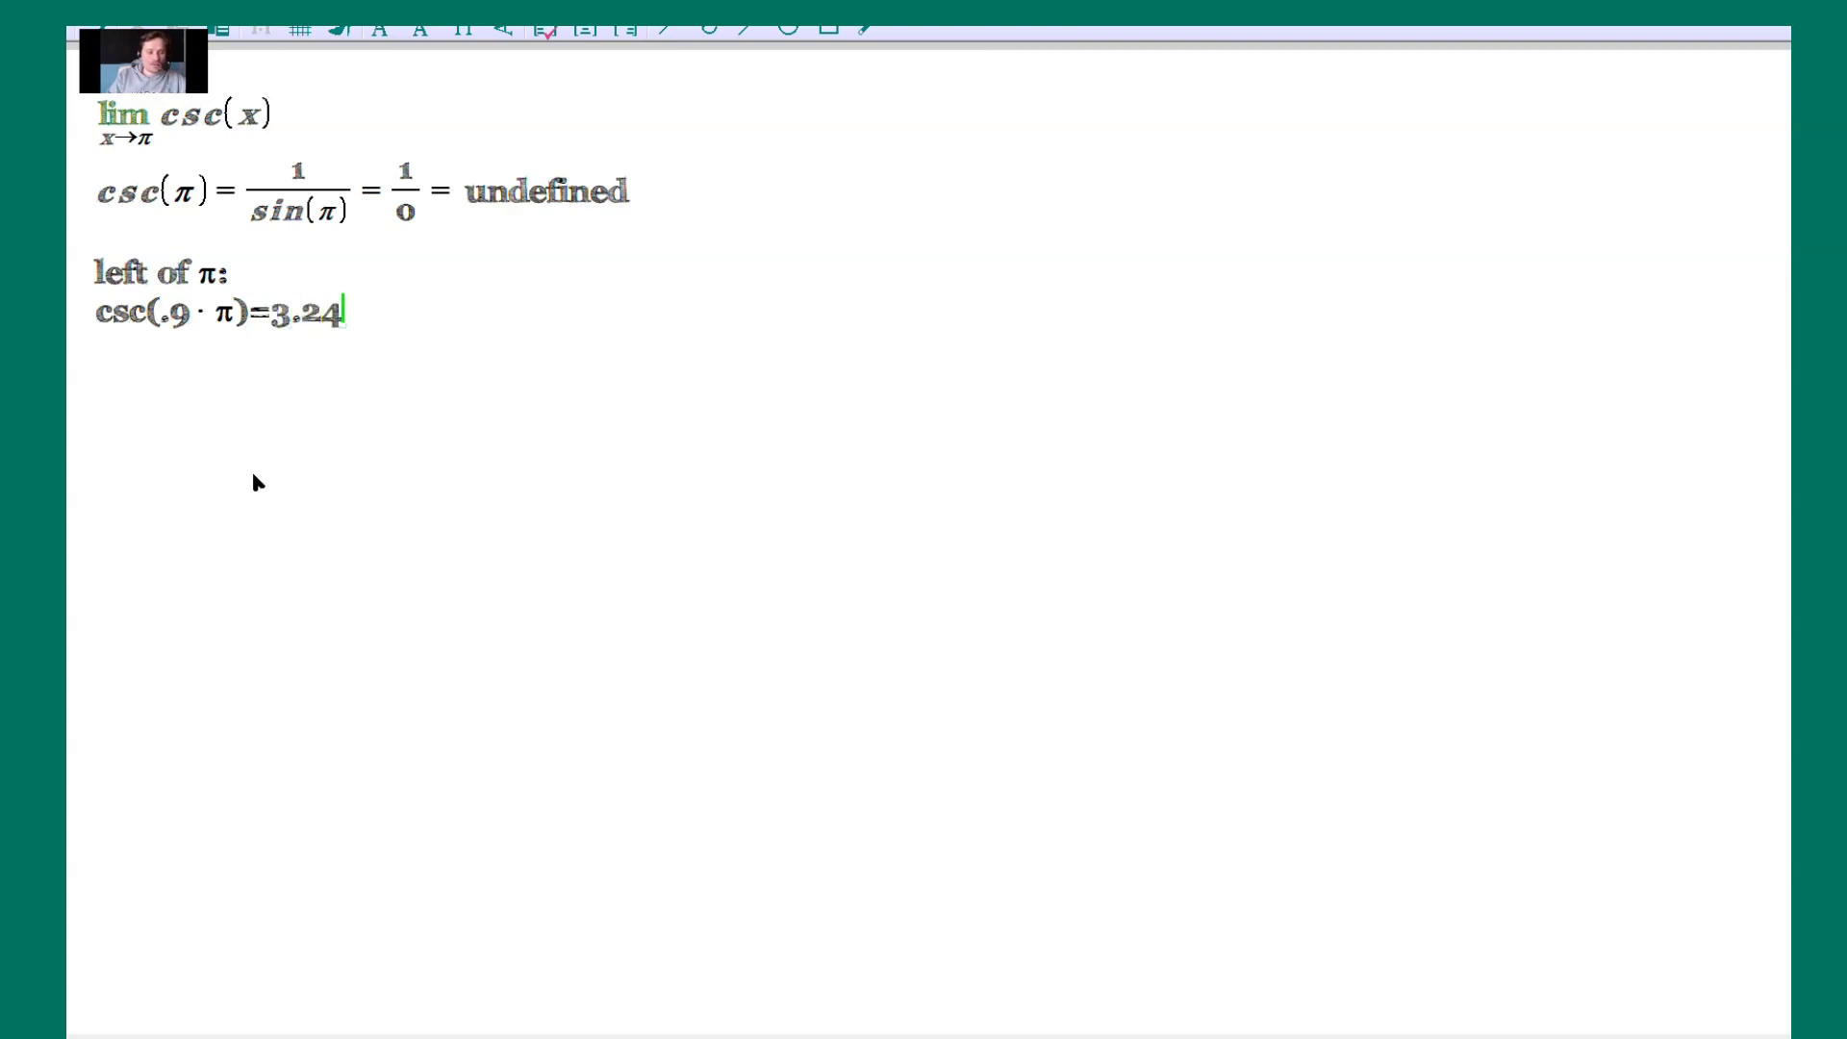
key(Return)
List csc(.99·π)=31.84 and csc(.999·π)=318.31 on the following lines.
text(csc()
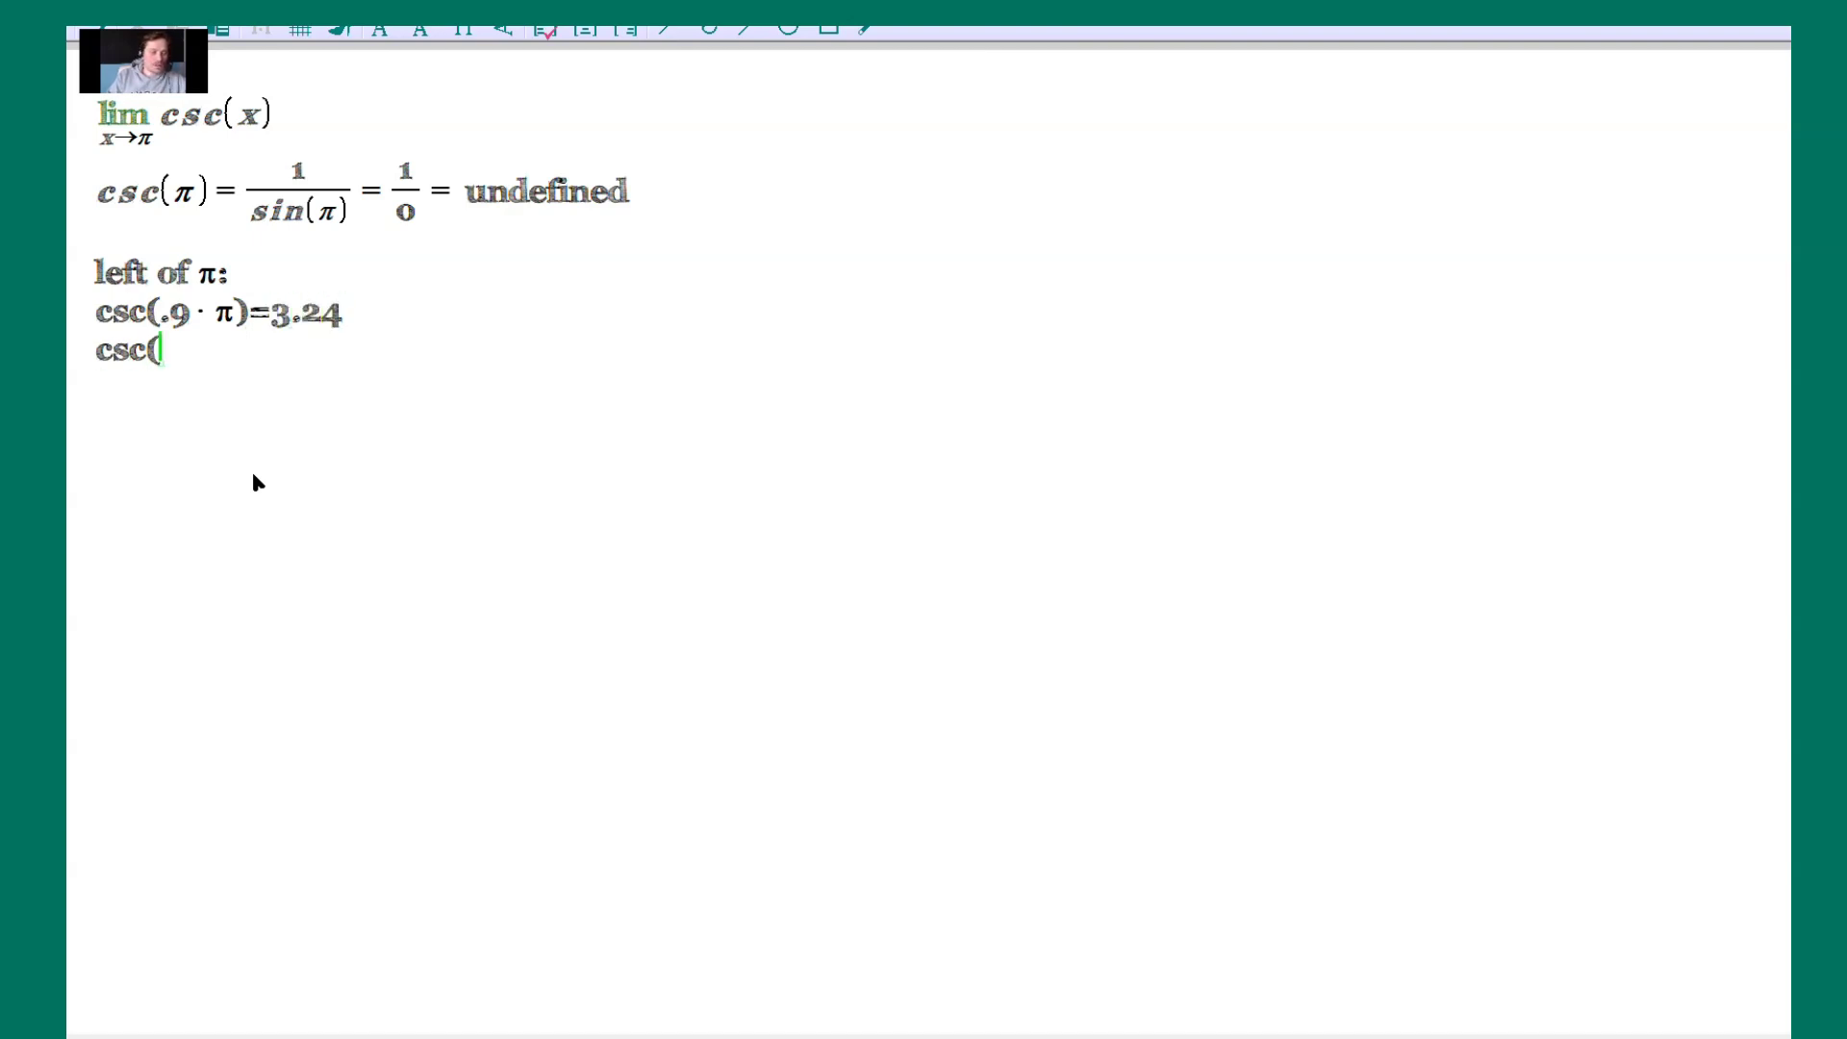
text(.99*π))
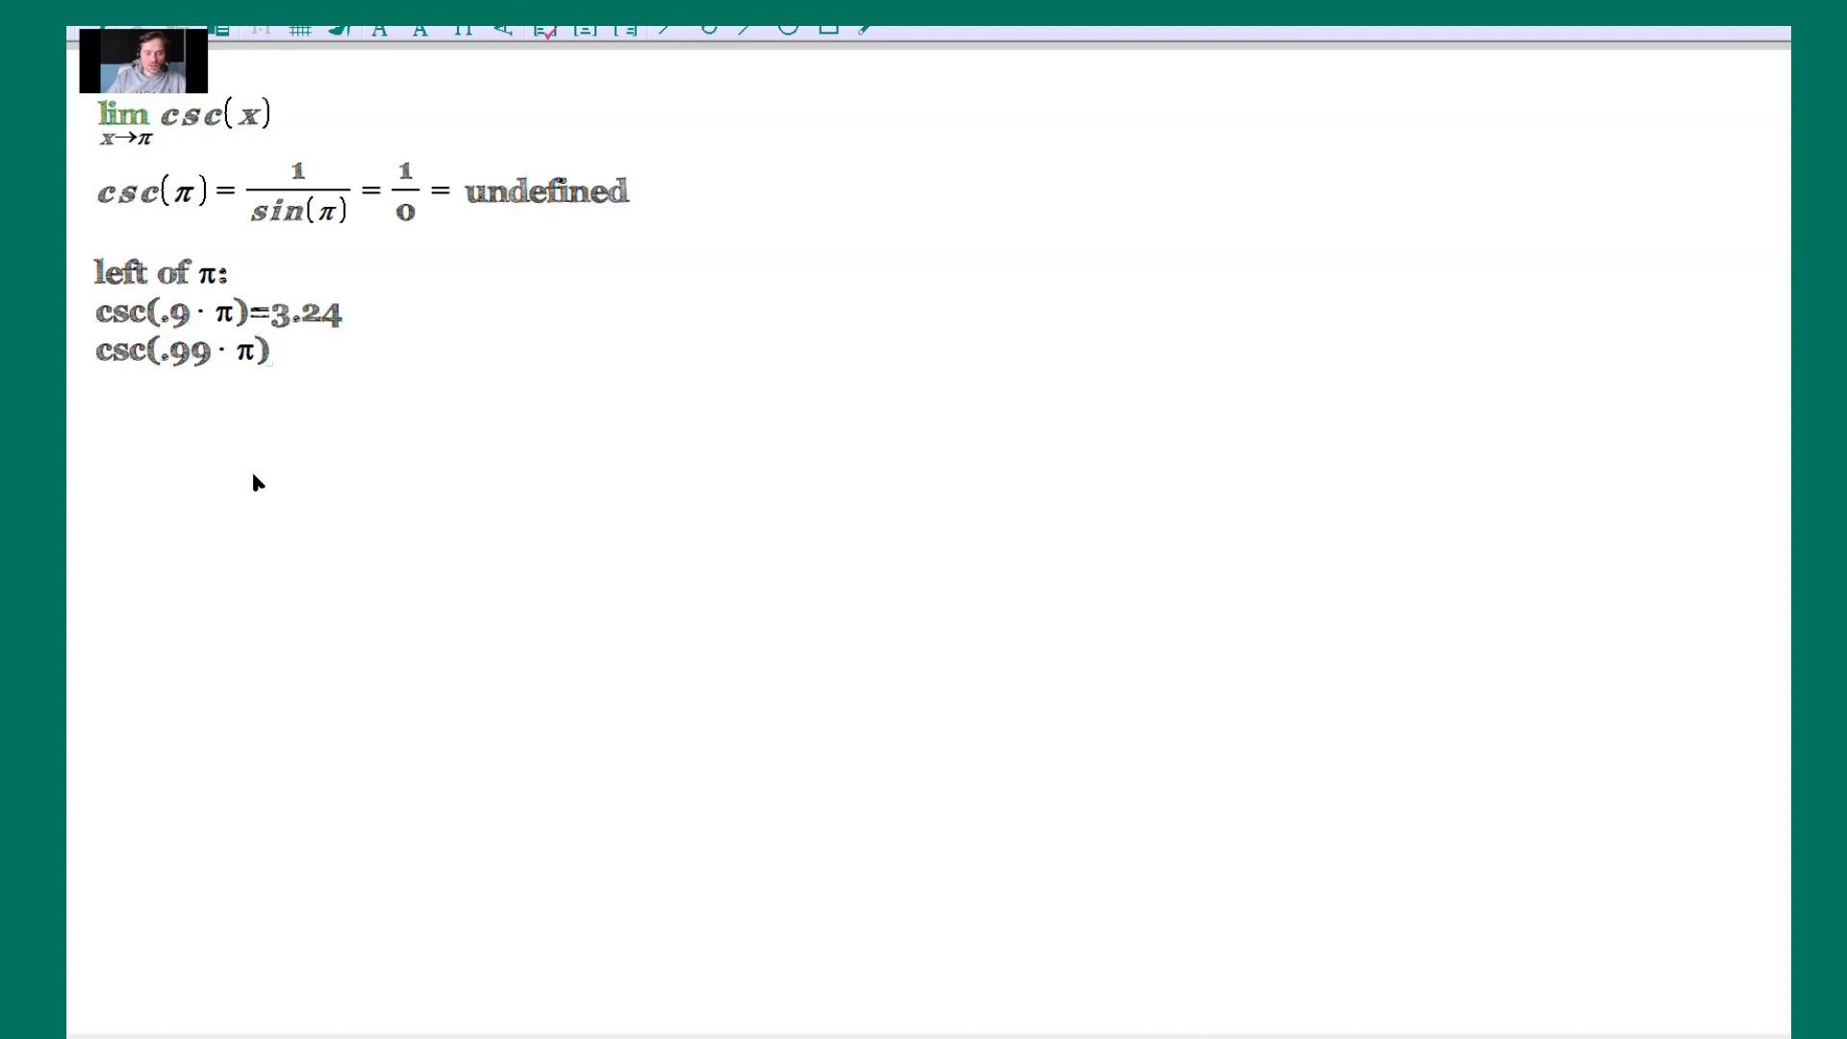
text(=31.84)
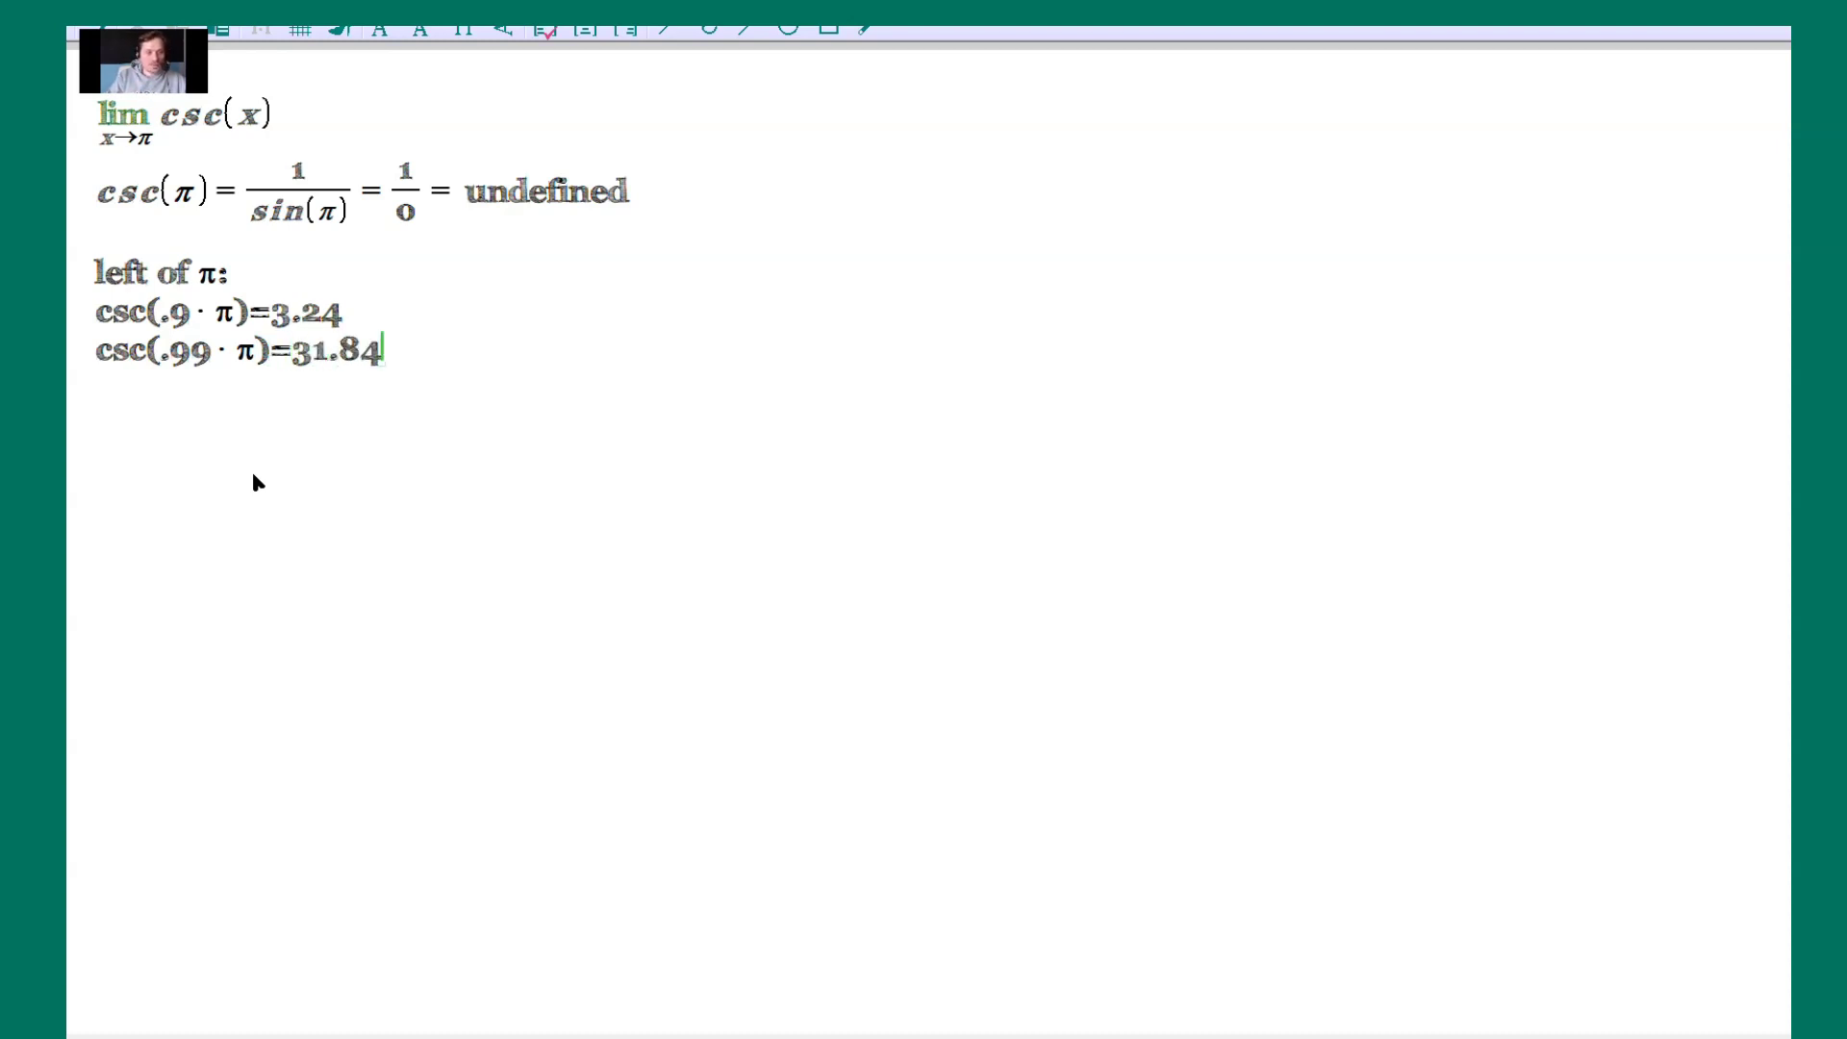
key(Return)
text(csc(.99)
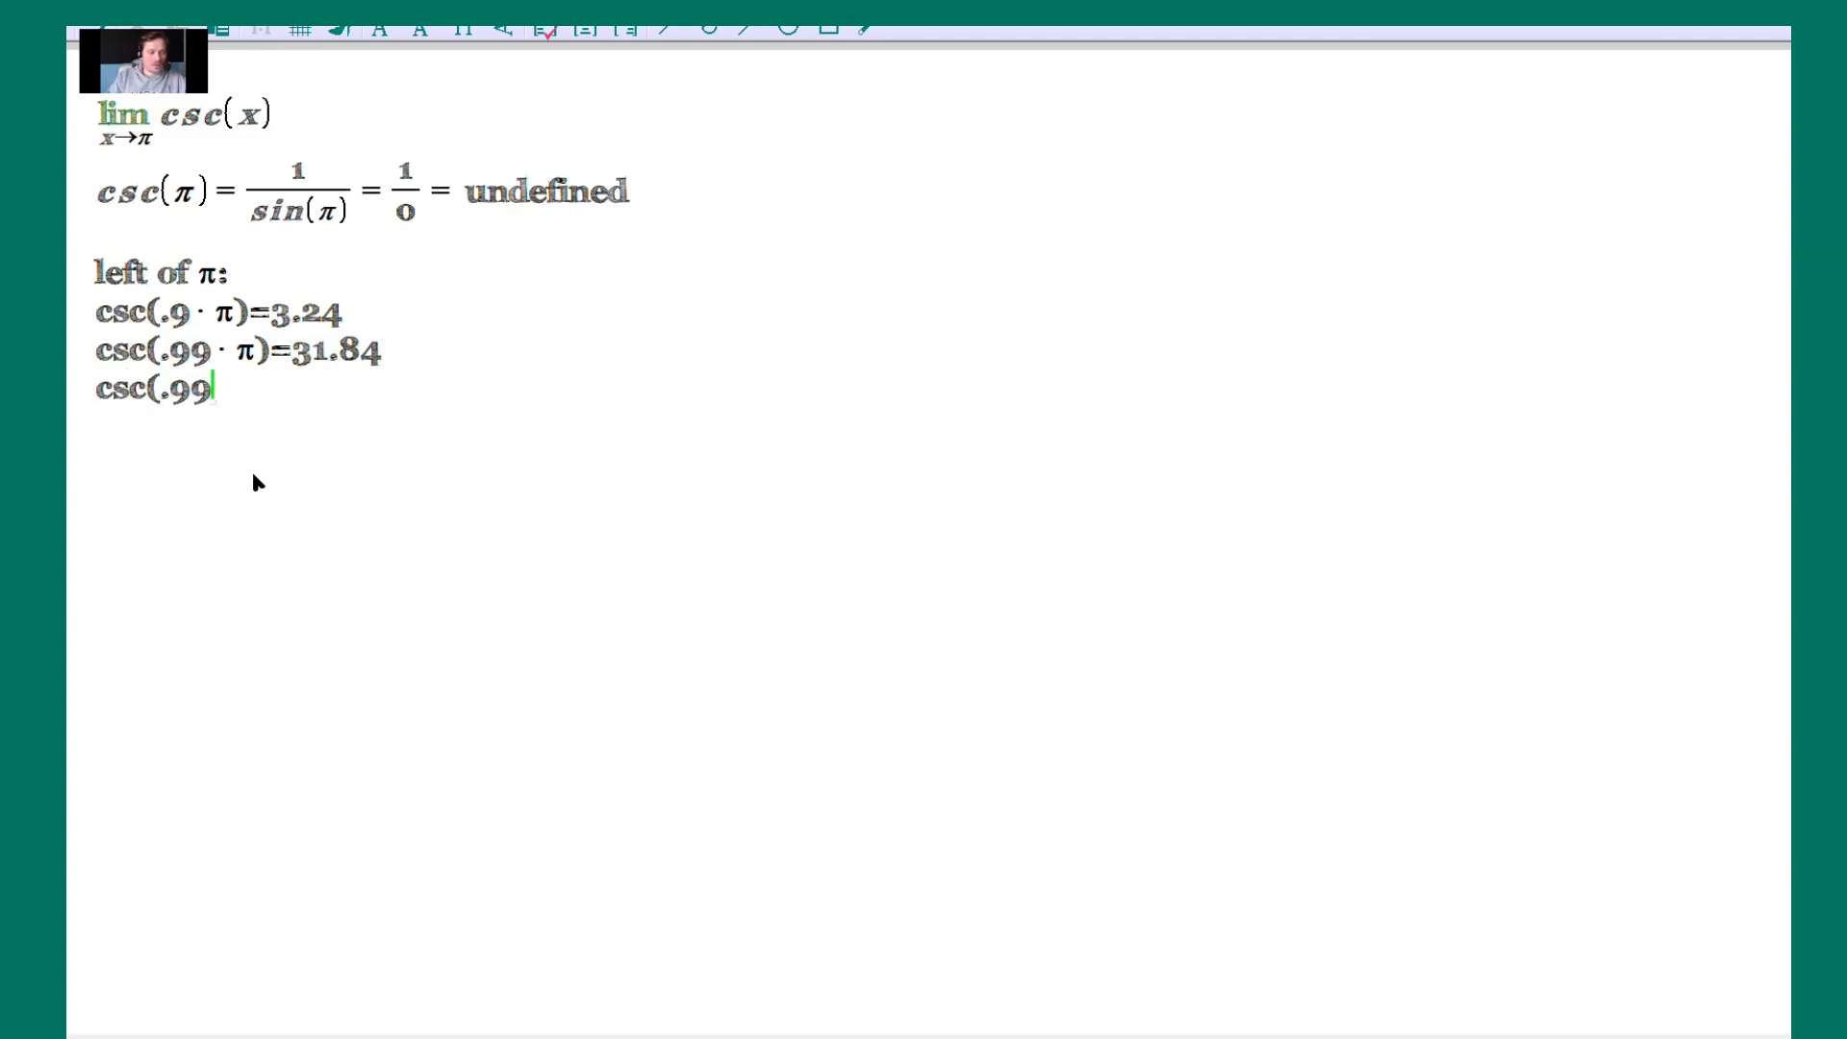
text(9*pi))
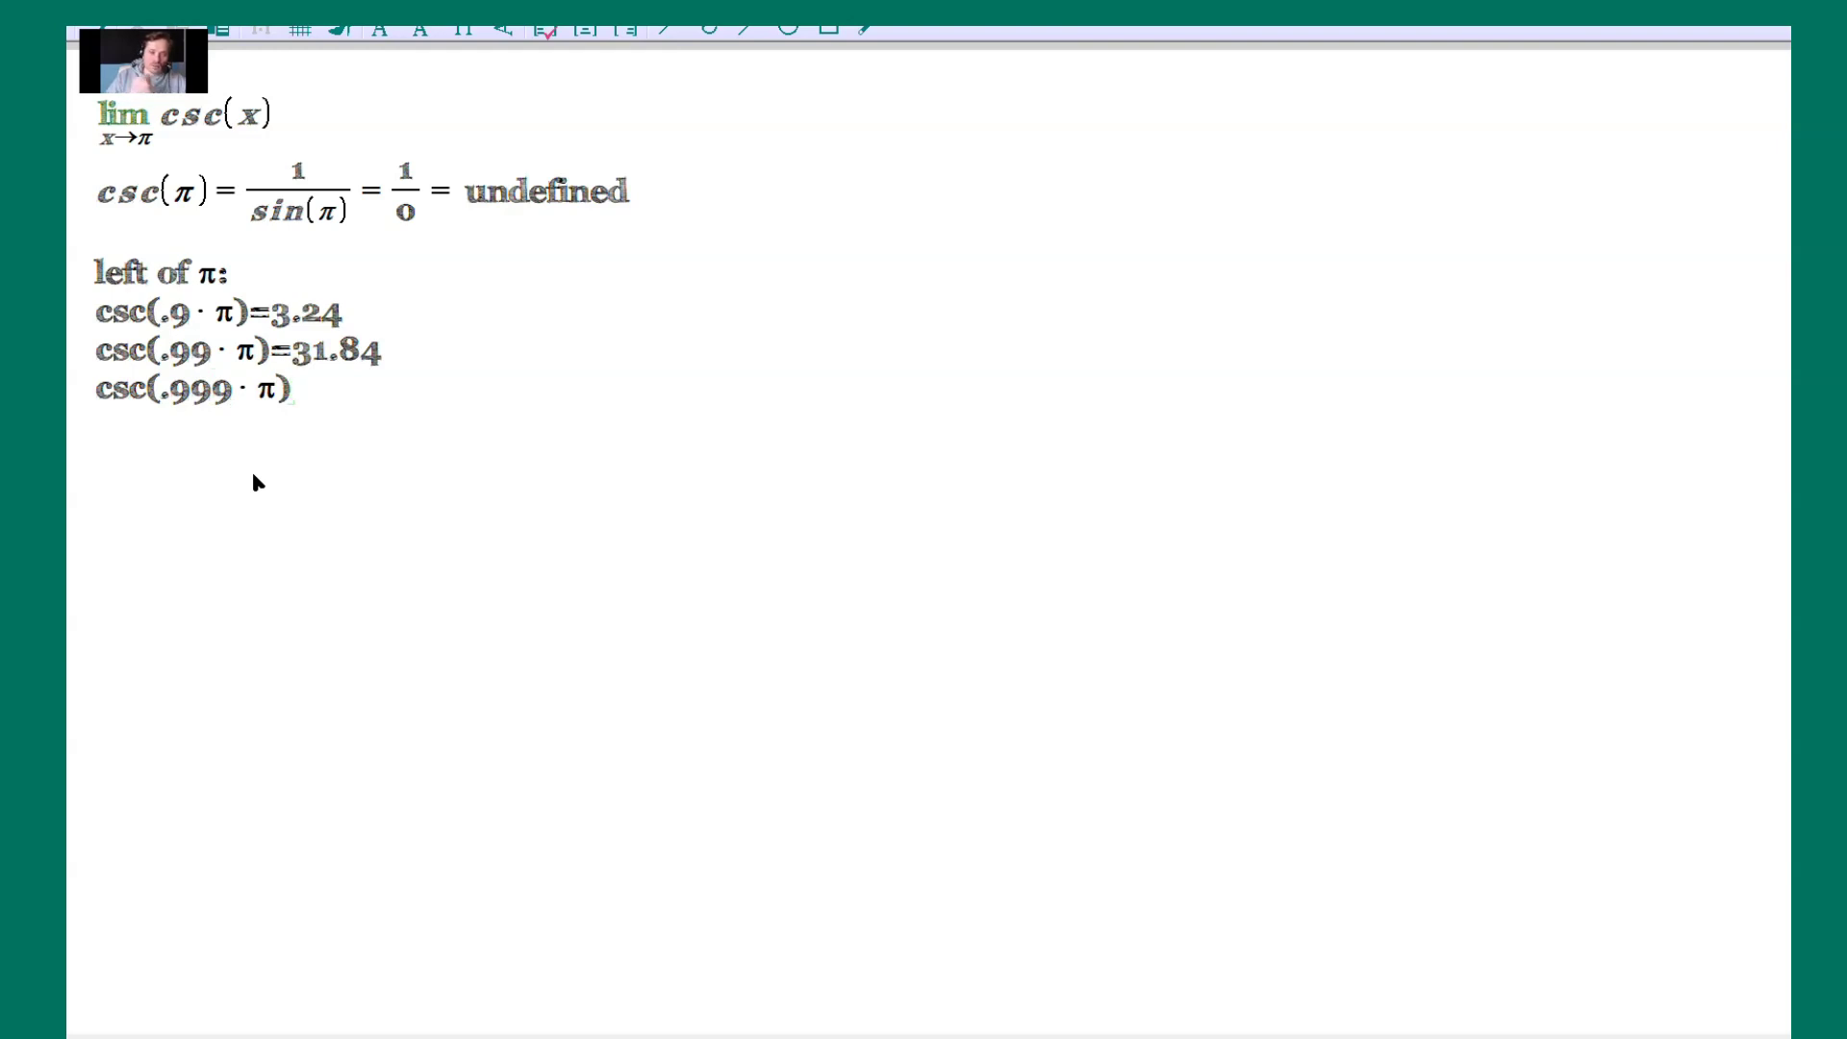
text(=318.31)
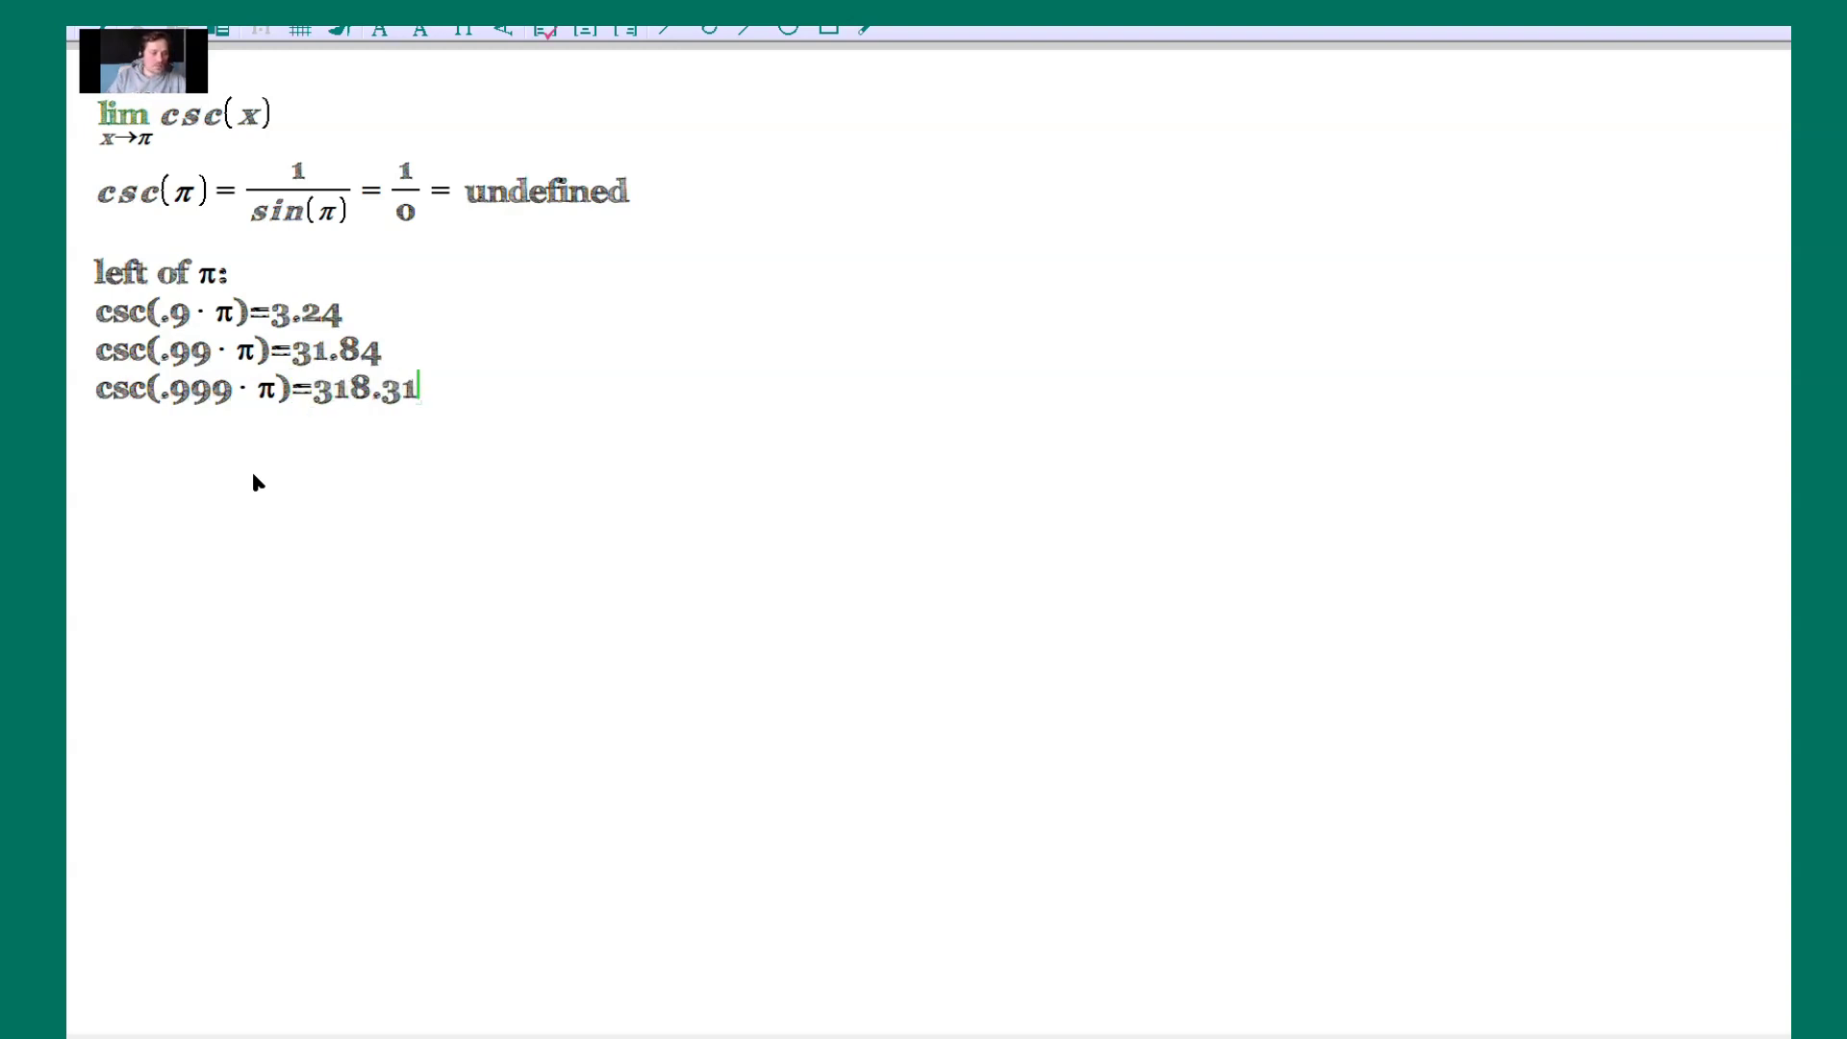
key(Return)
Enter the left-hand limit of csc(x) as x→π⁻ equal to ∞ using the lim template.
text(lim)
key(ctrl+j)
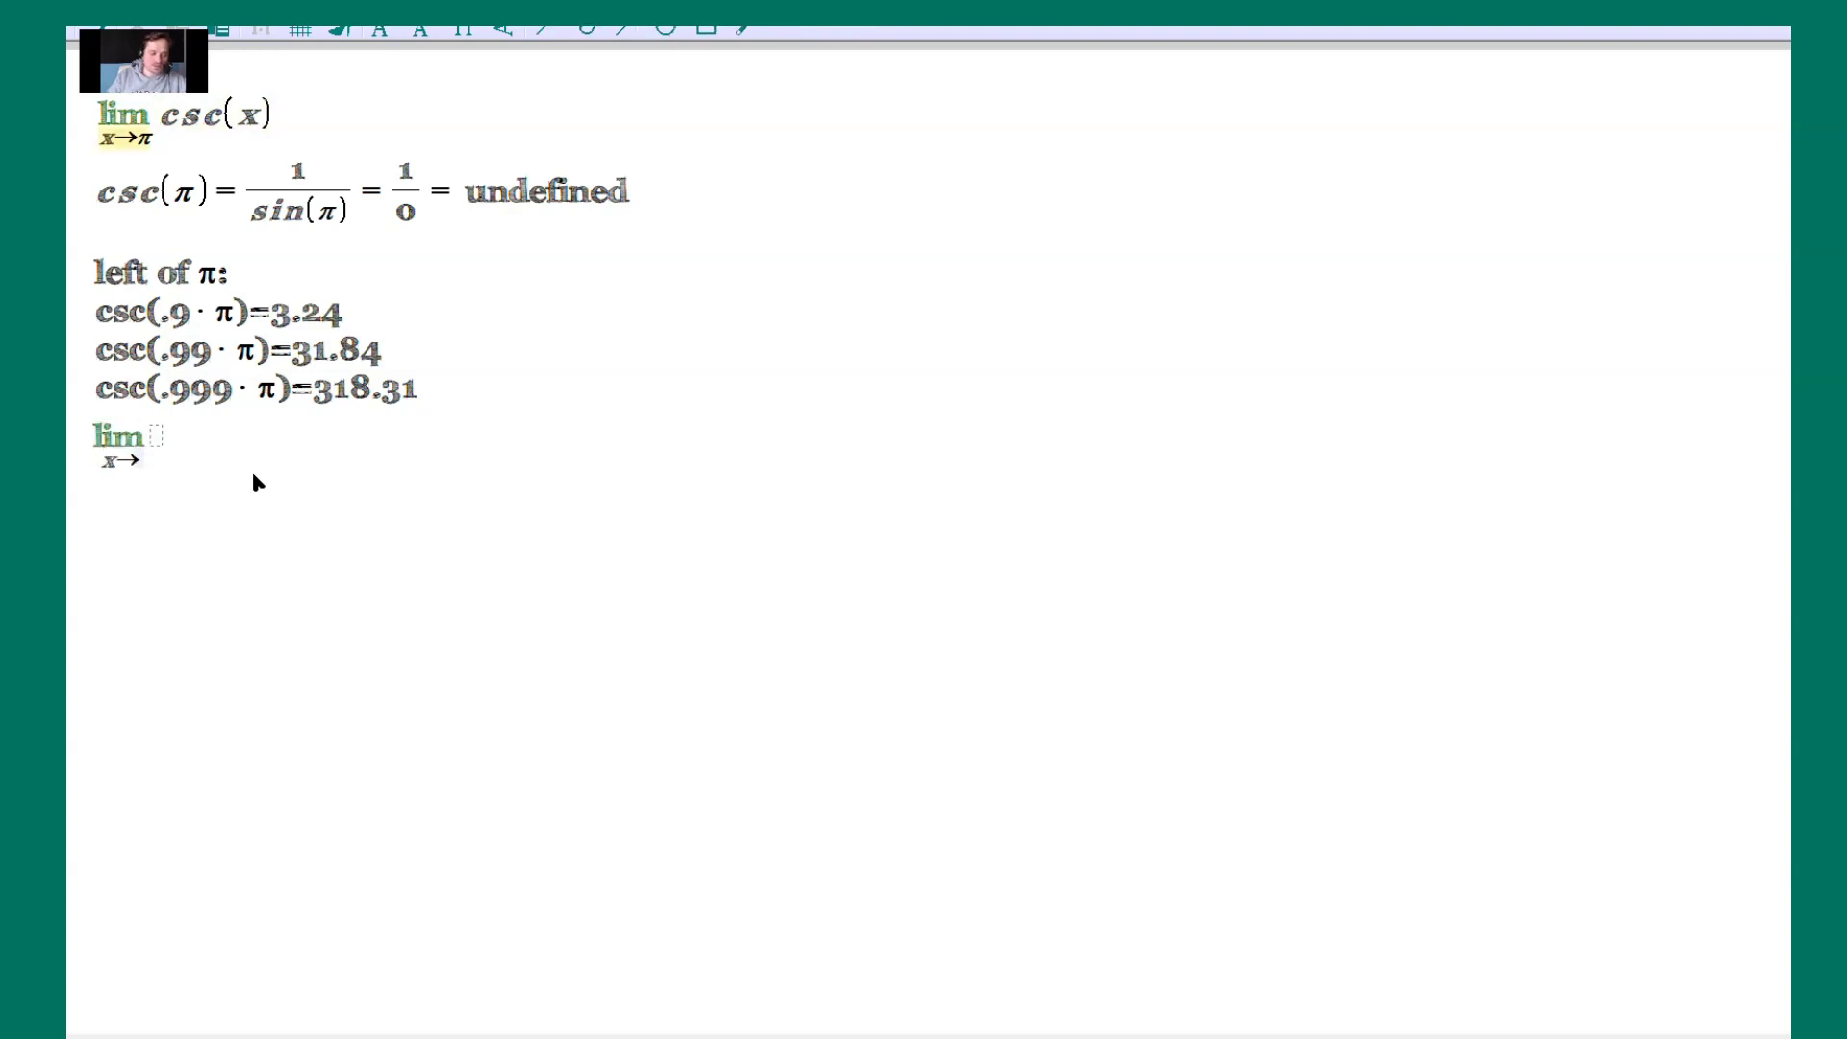
text(π)
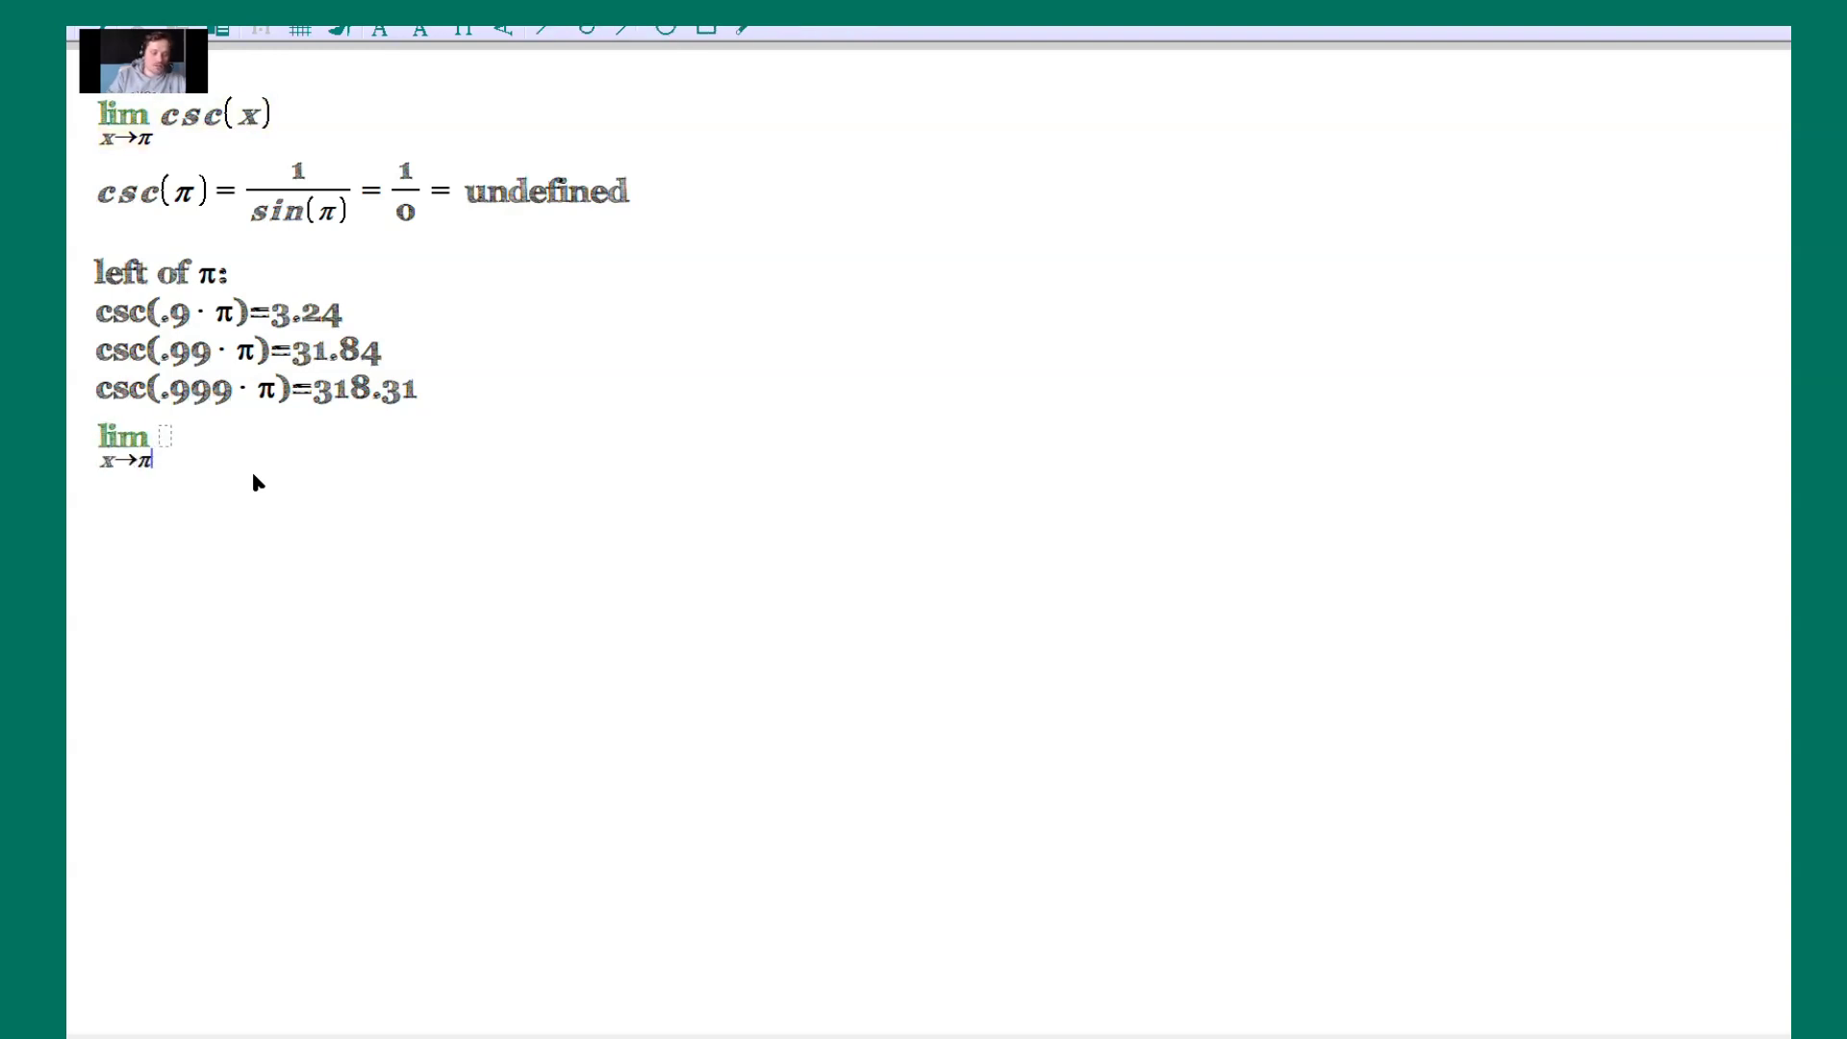
key(Tab)
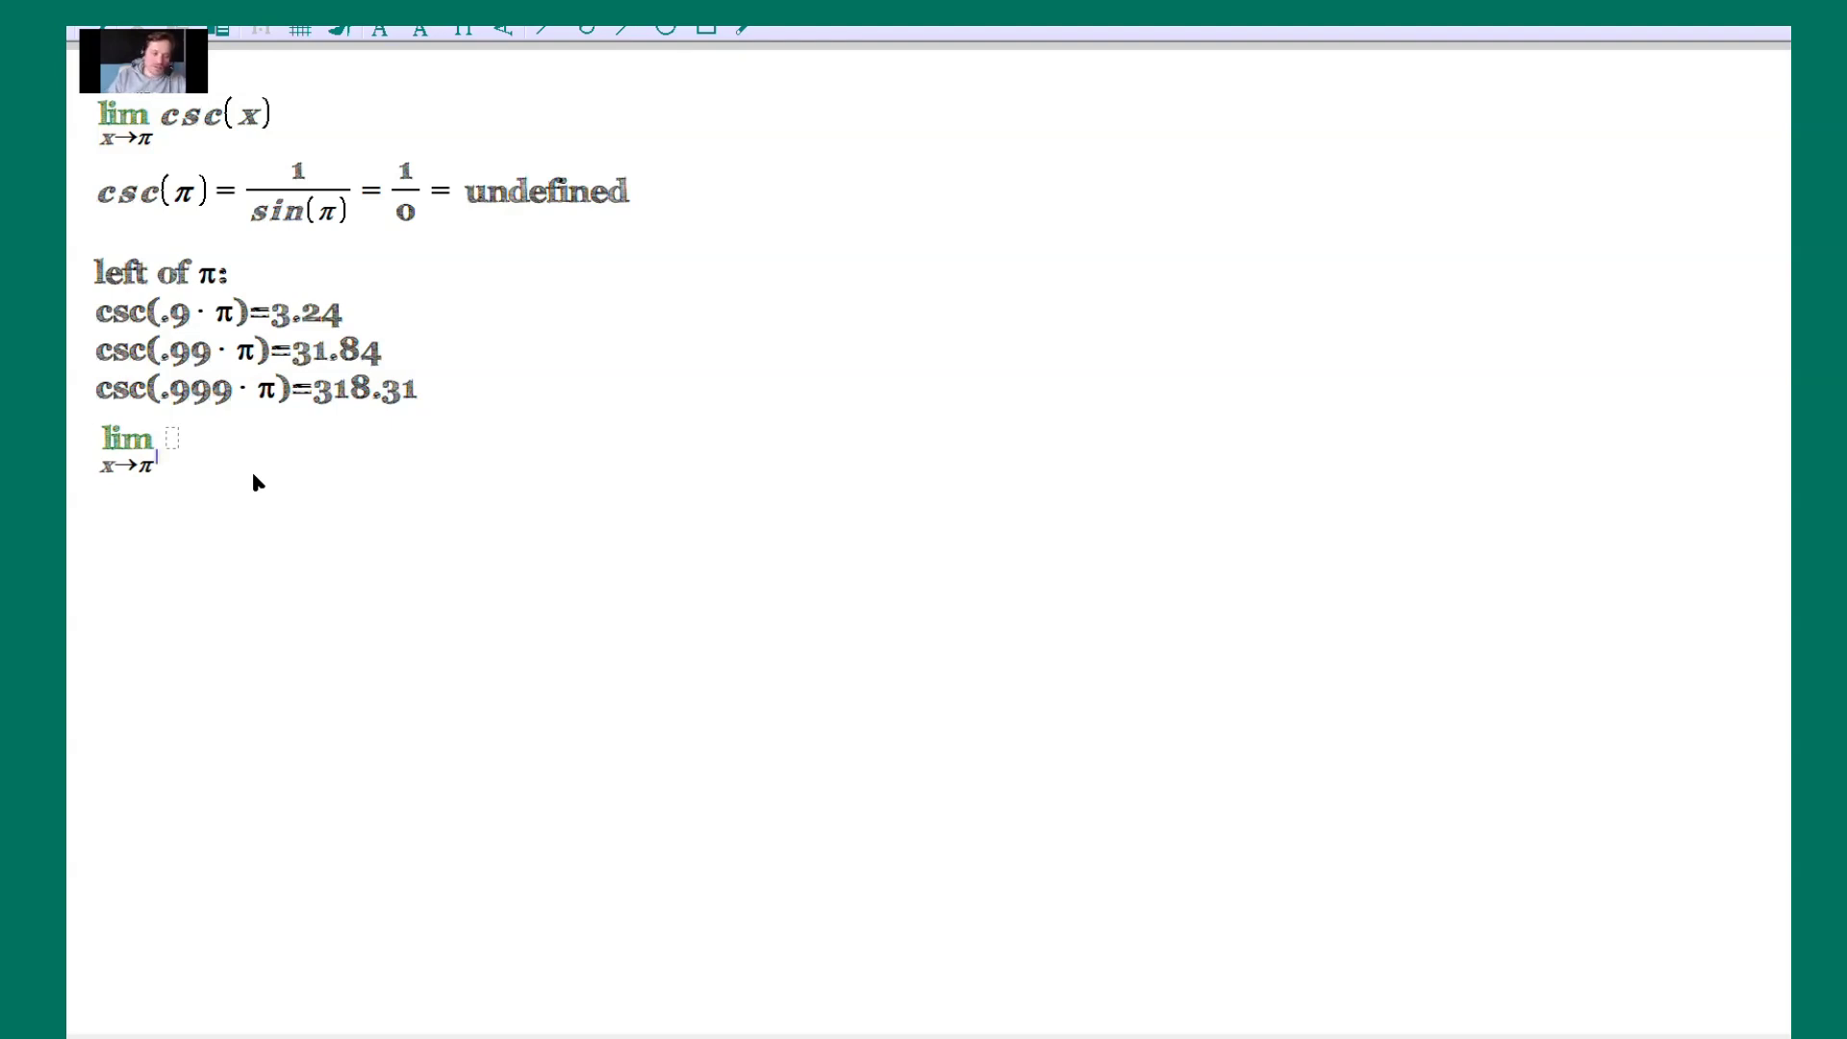
text(^-csc)
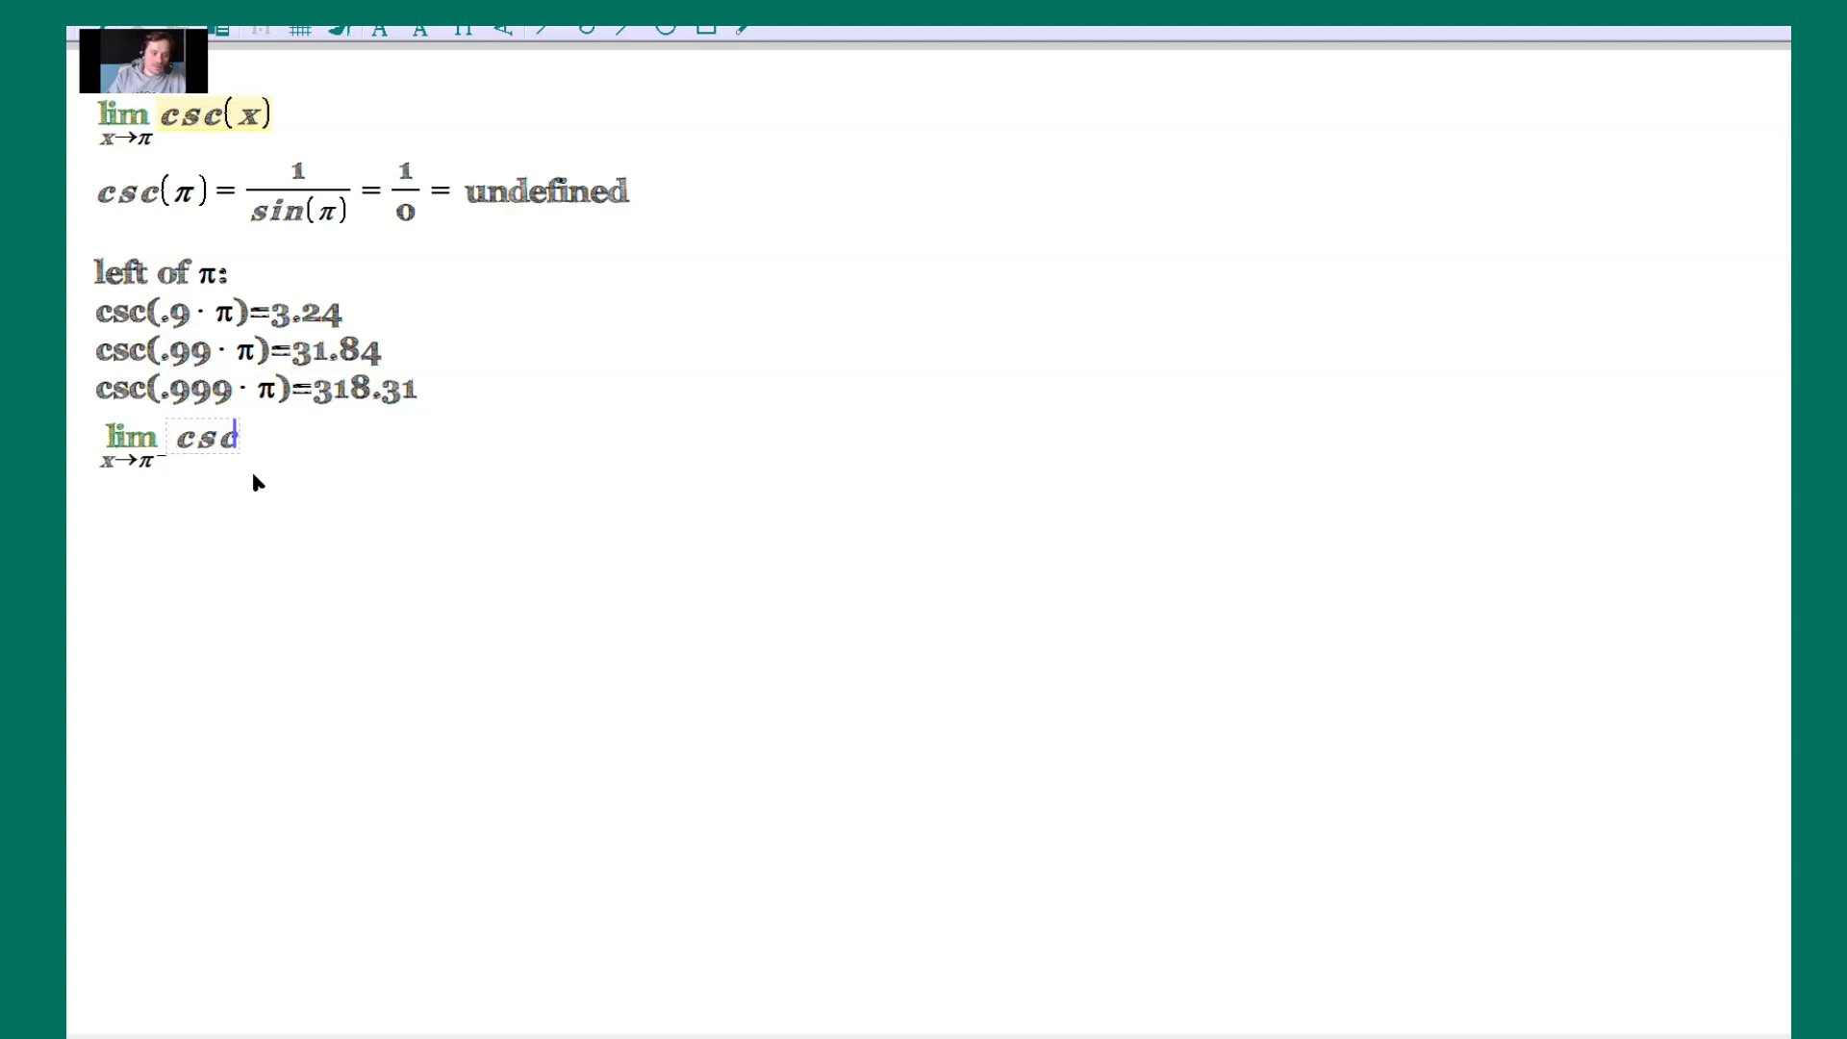
text((x=)
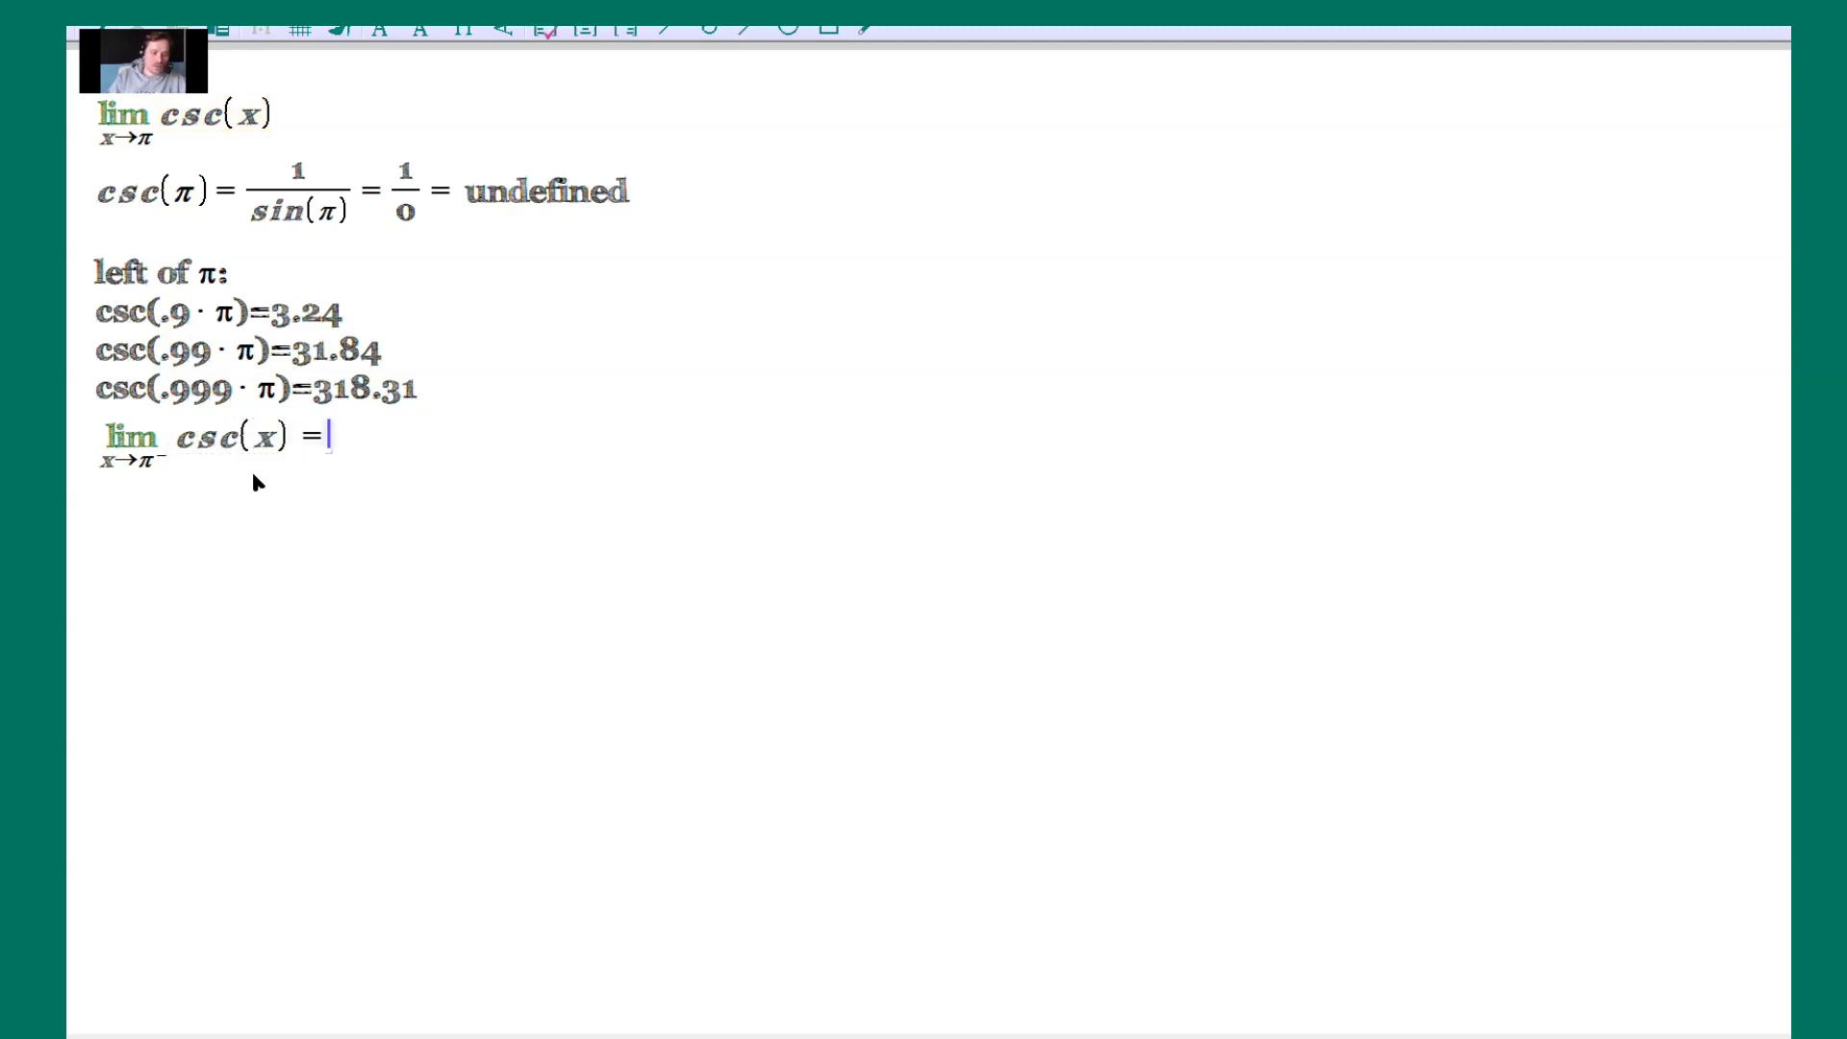
text(∞)
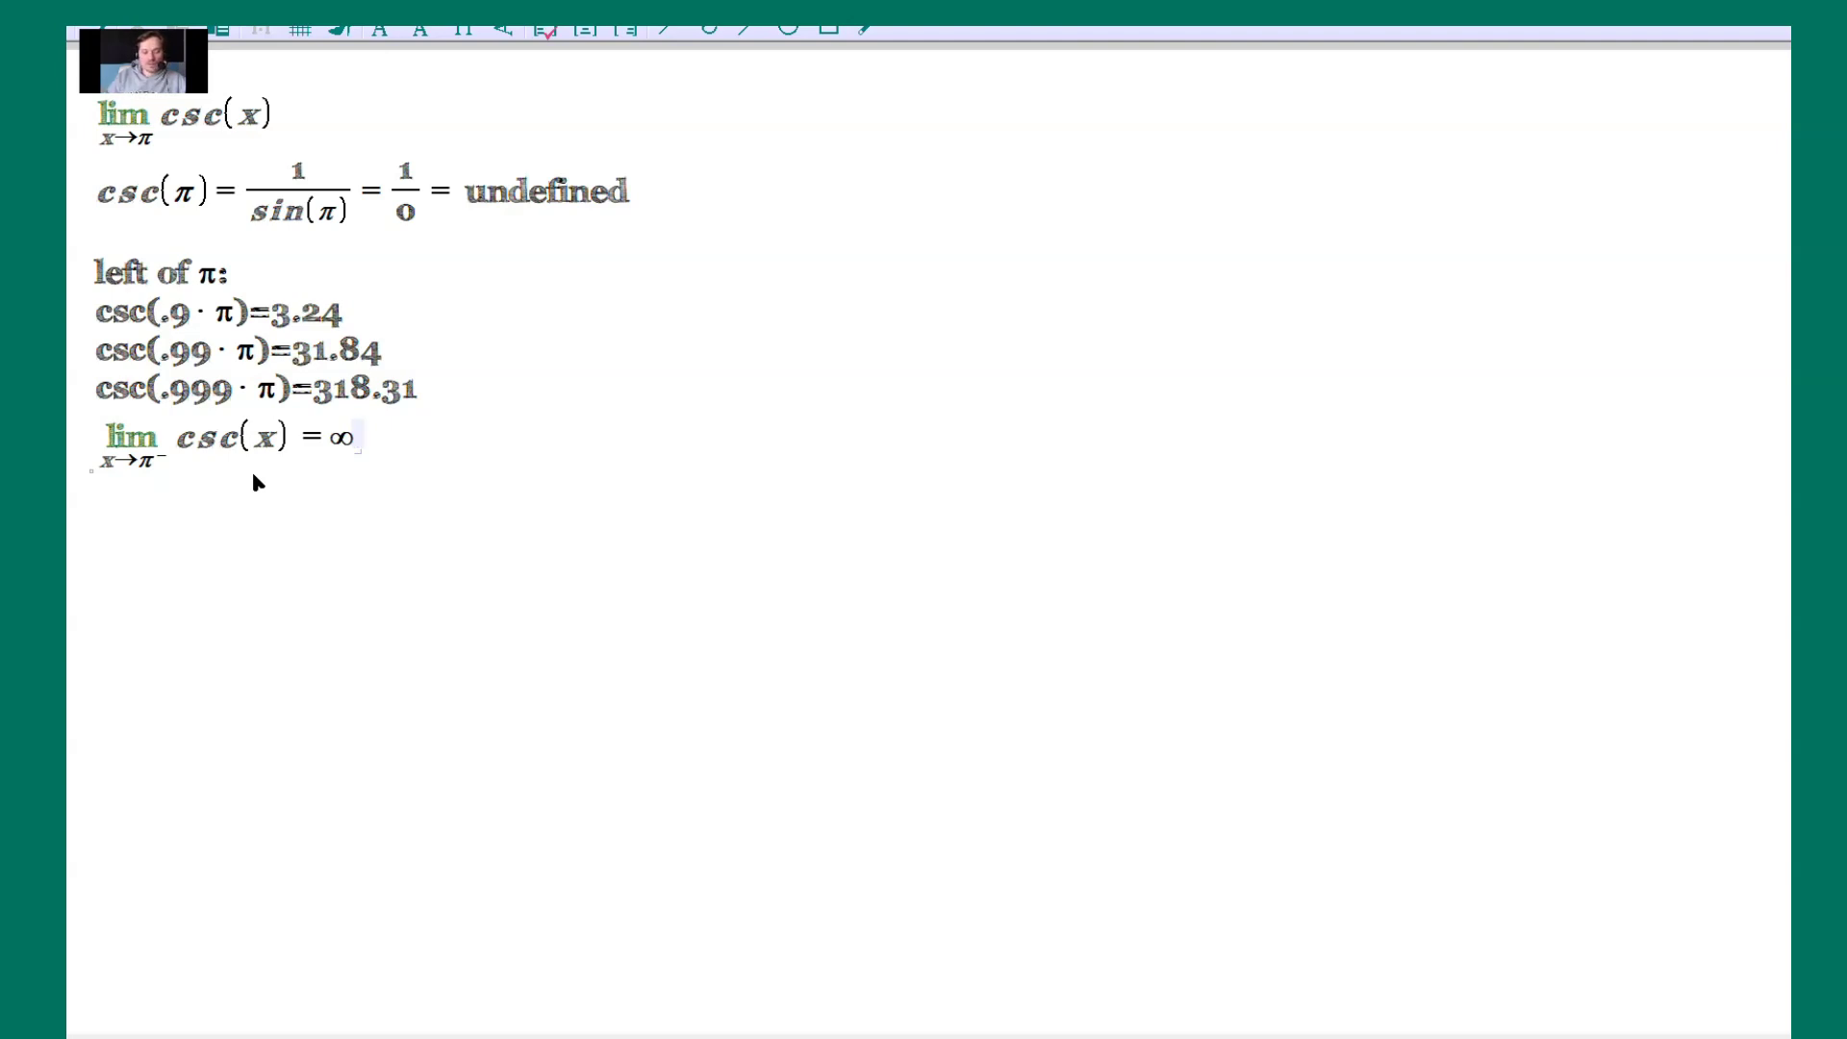
Start a 'right of π:' column beside the left table with csc(1.1·π)=-3.24.
click(504, 270)
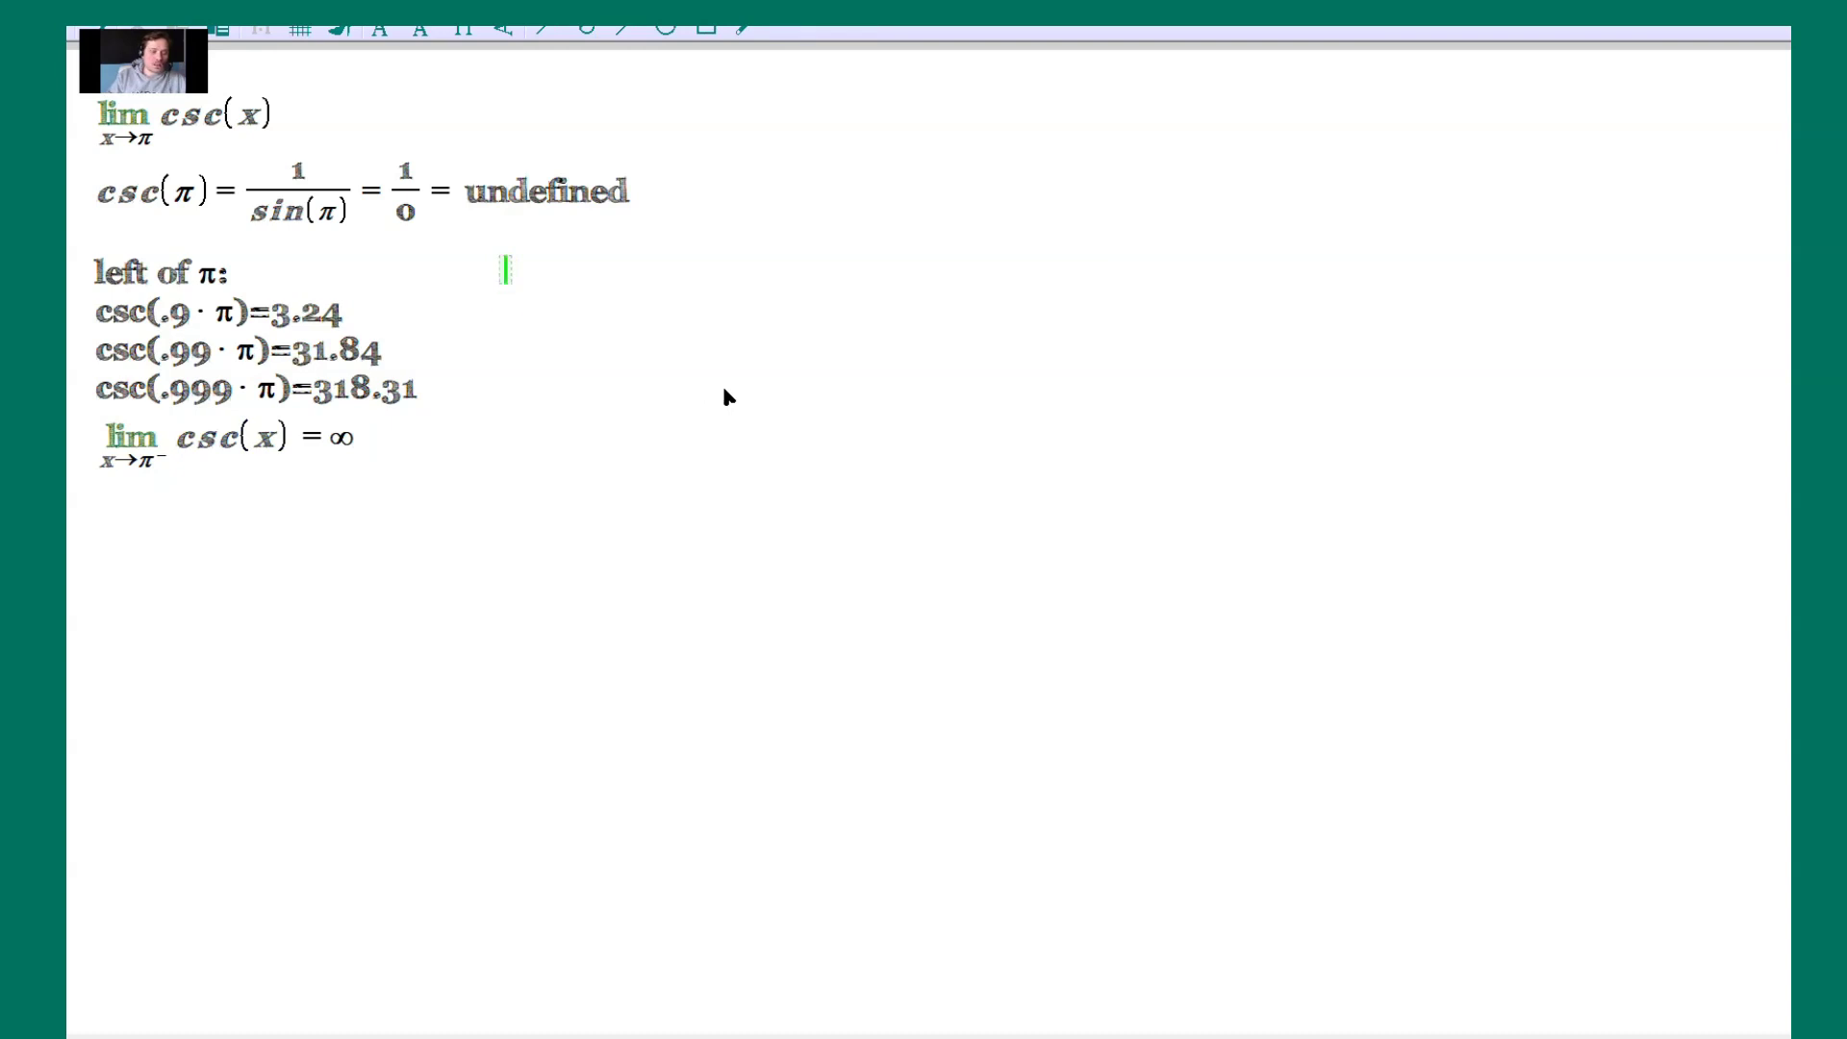
text(right of p)
key(ctrl+g)
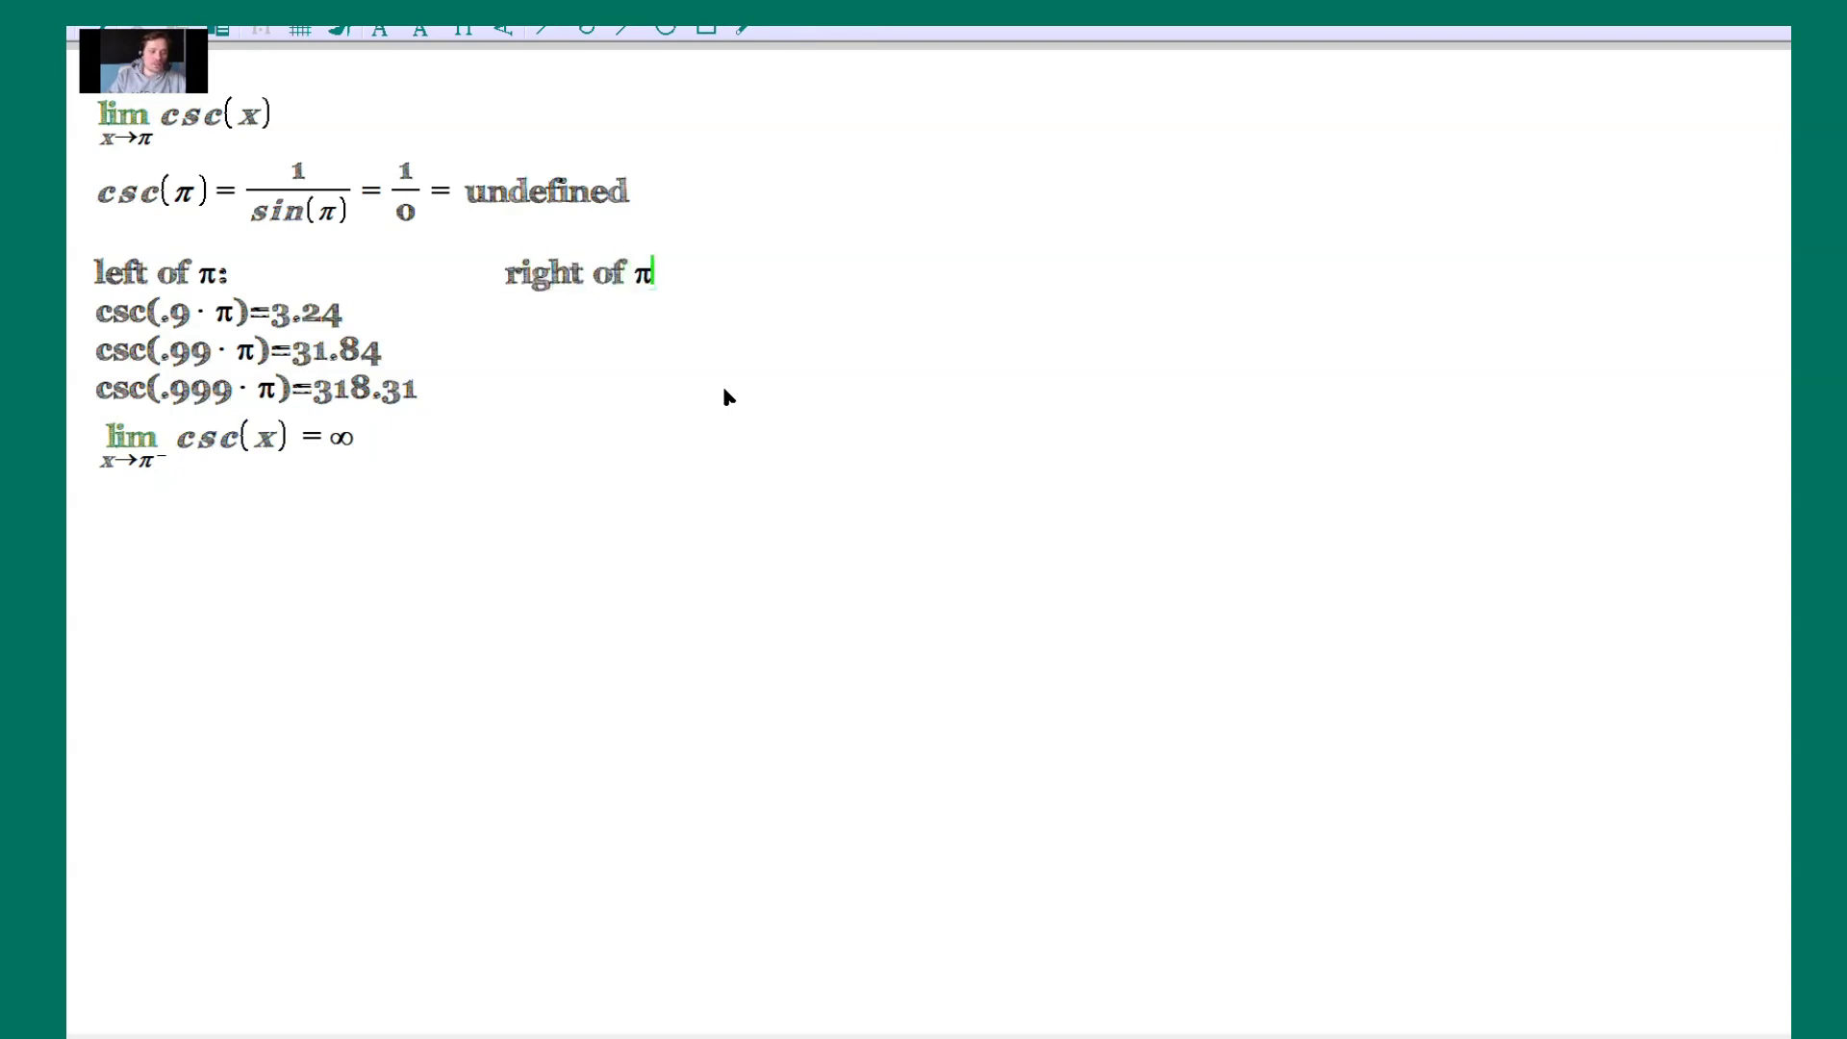
text(:)
key(Return)
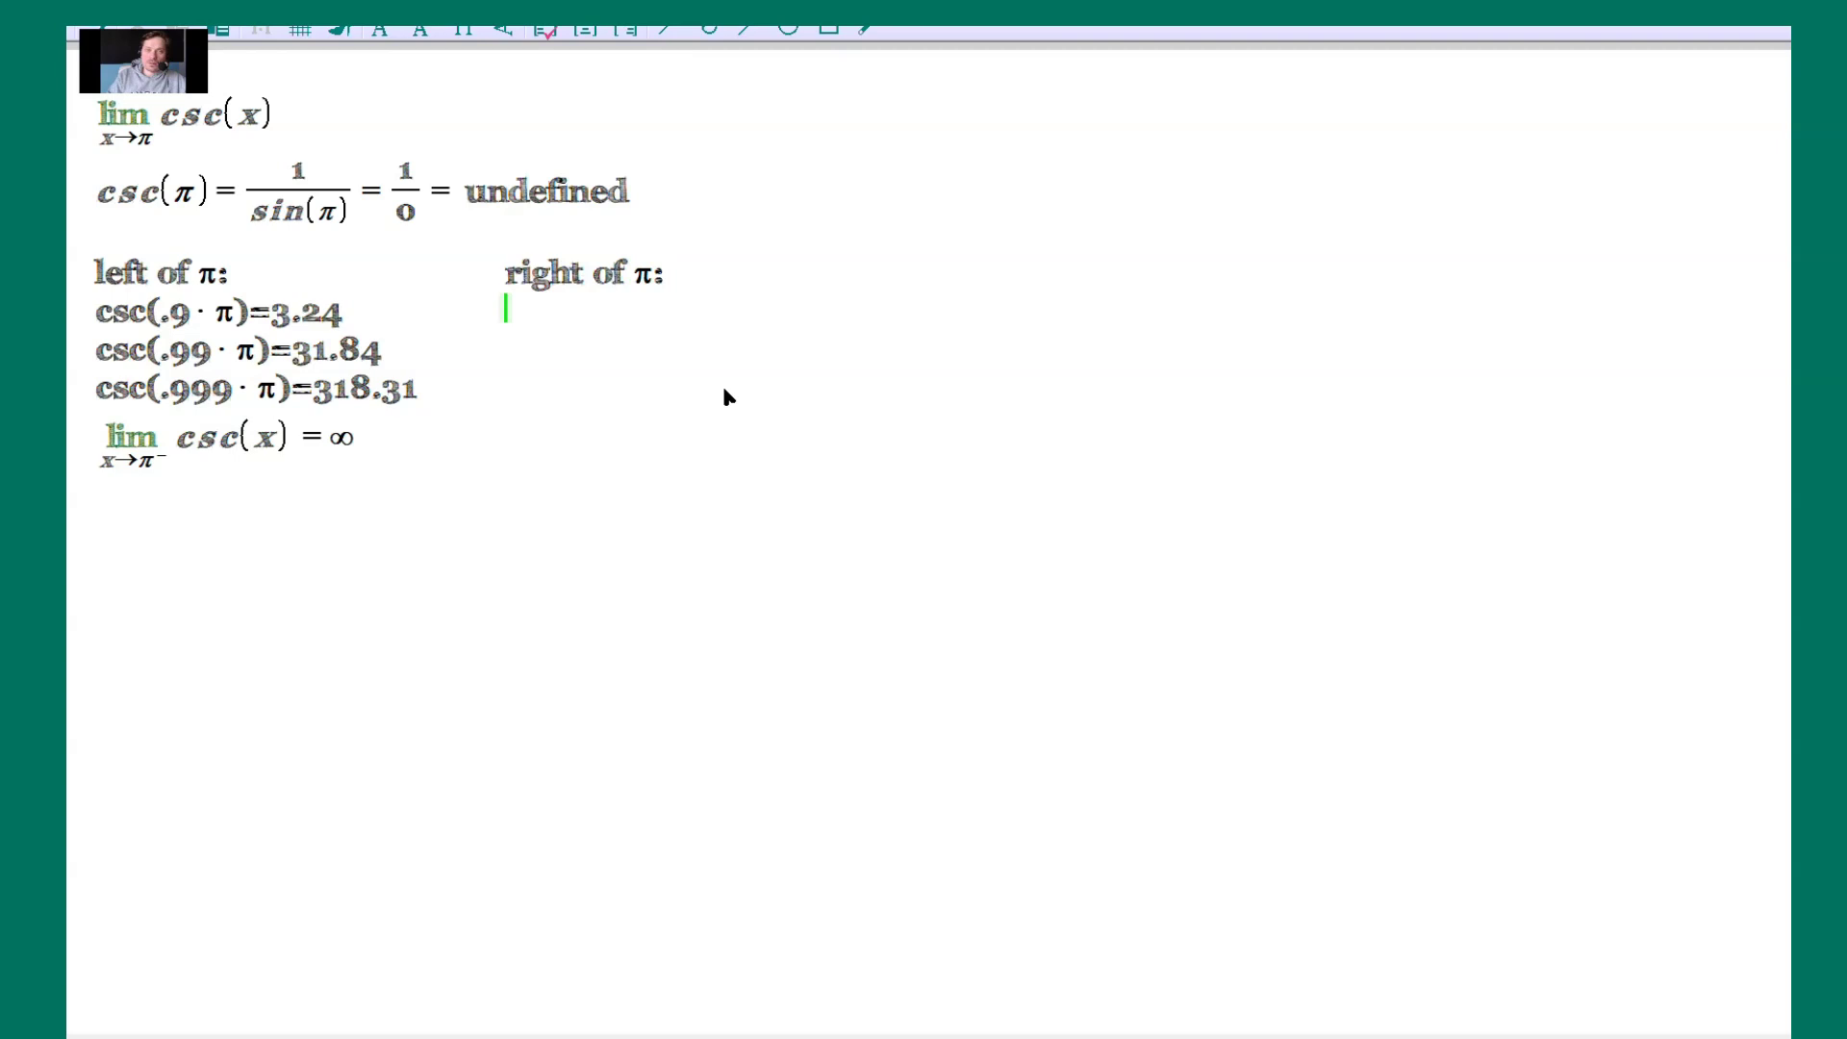
text(csc()
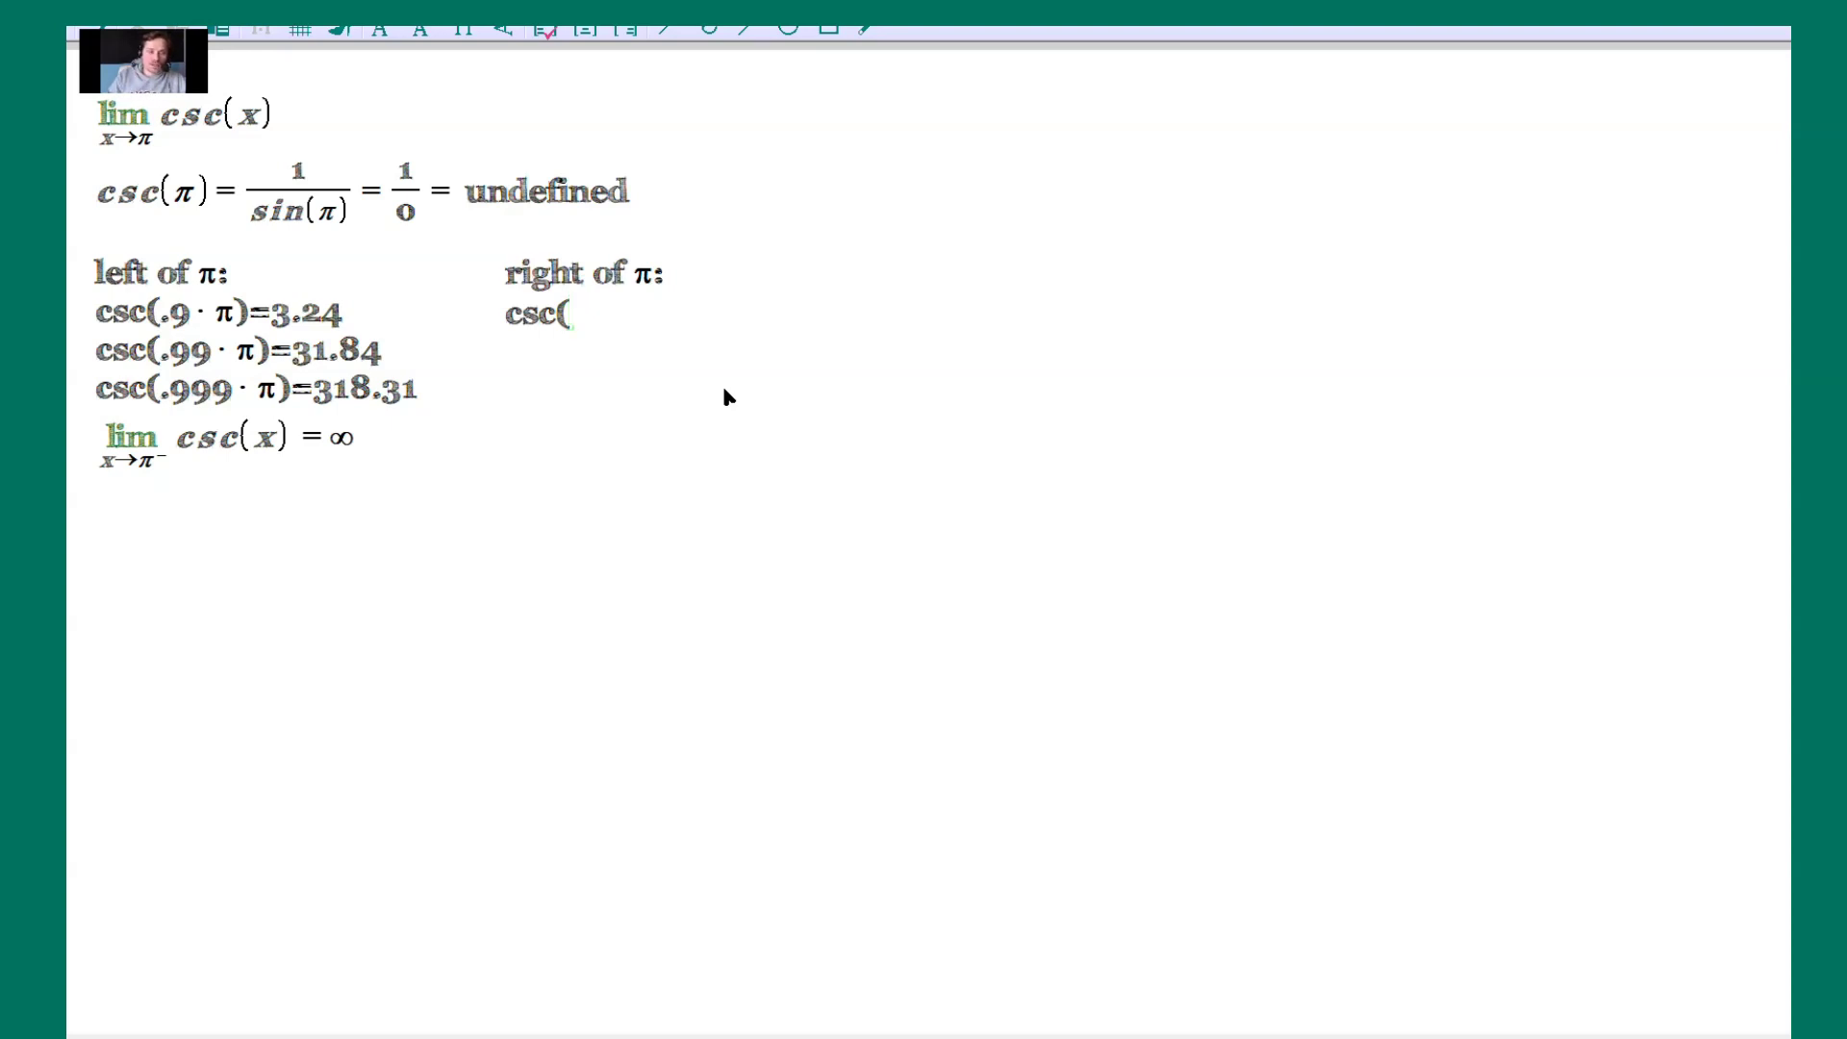
text(1.1 · )
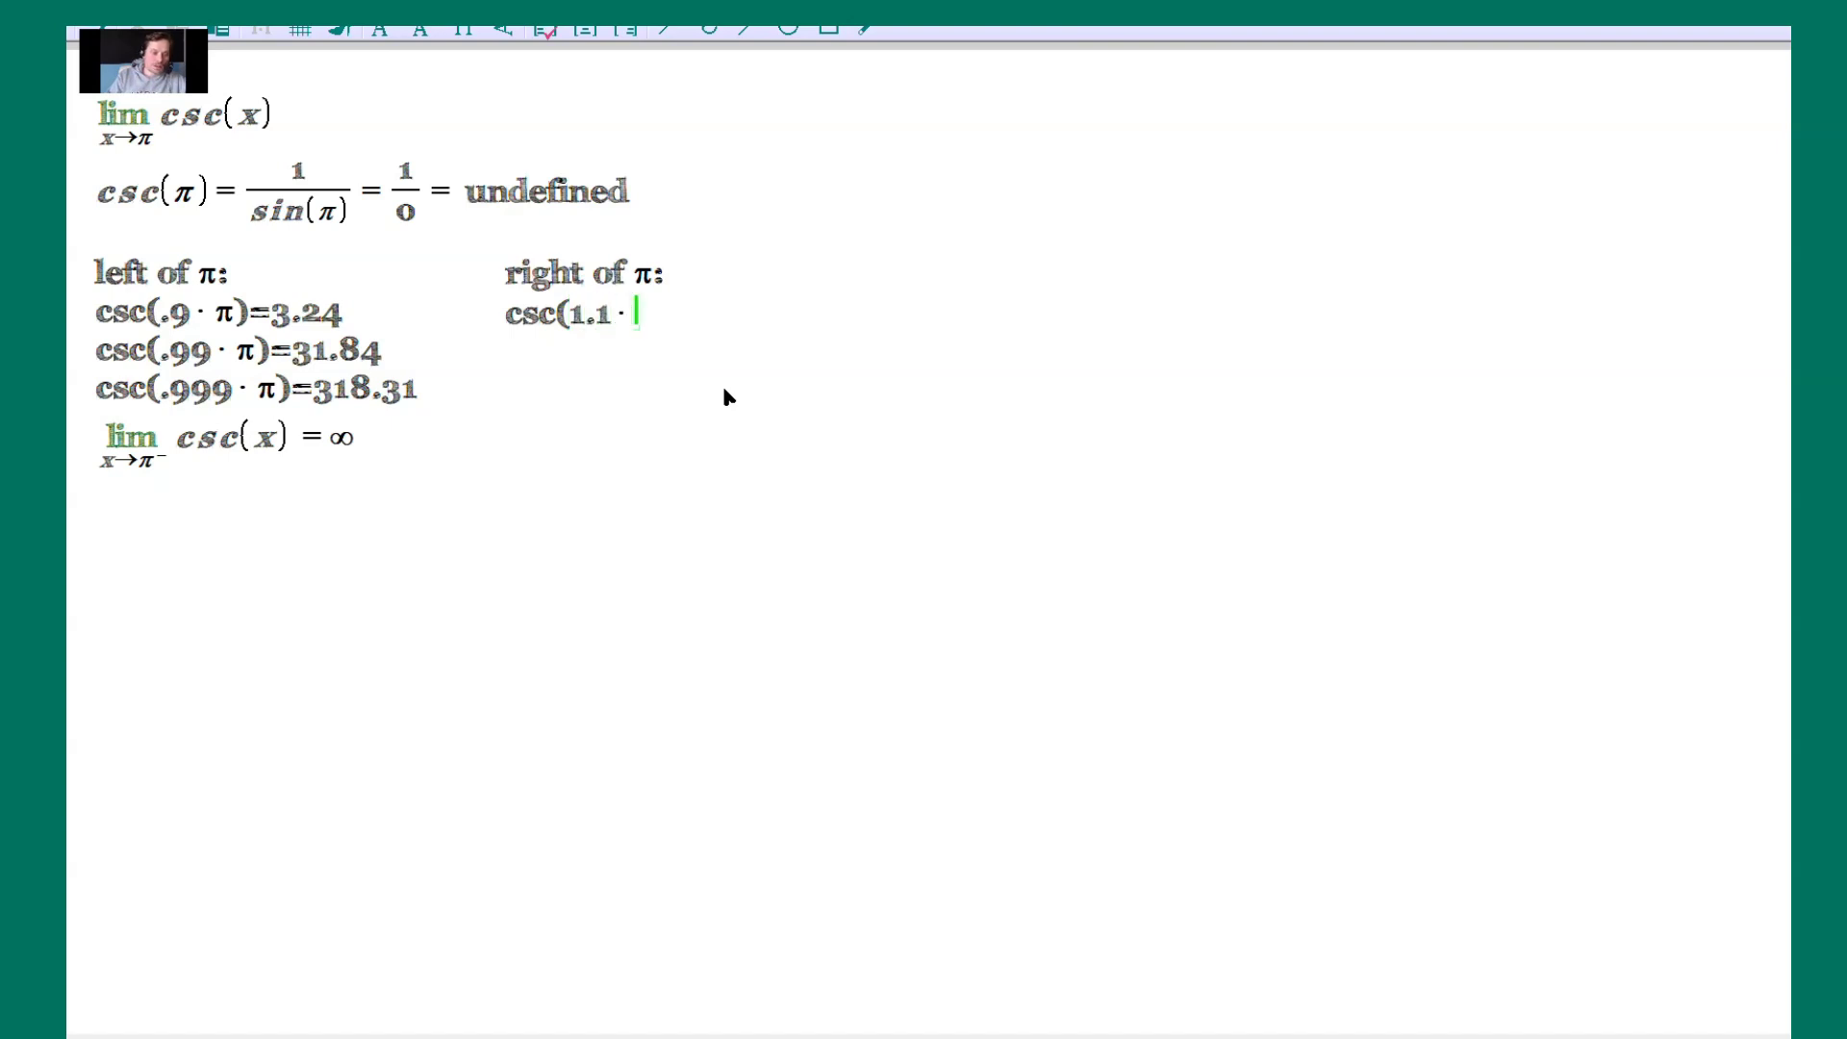
text(π))
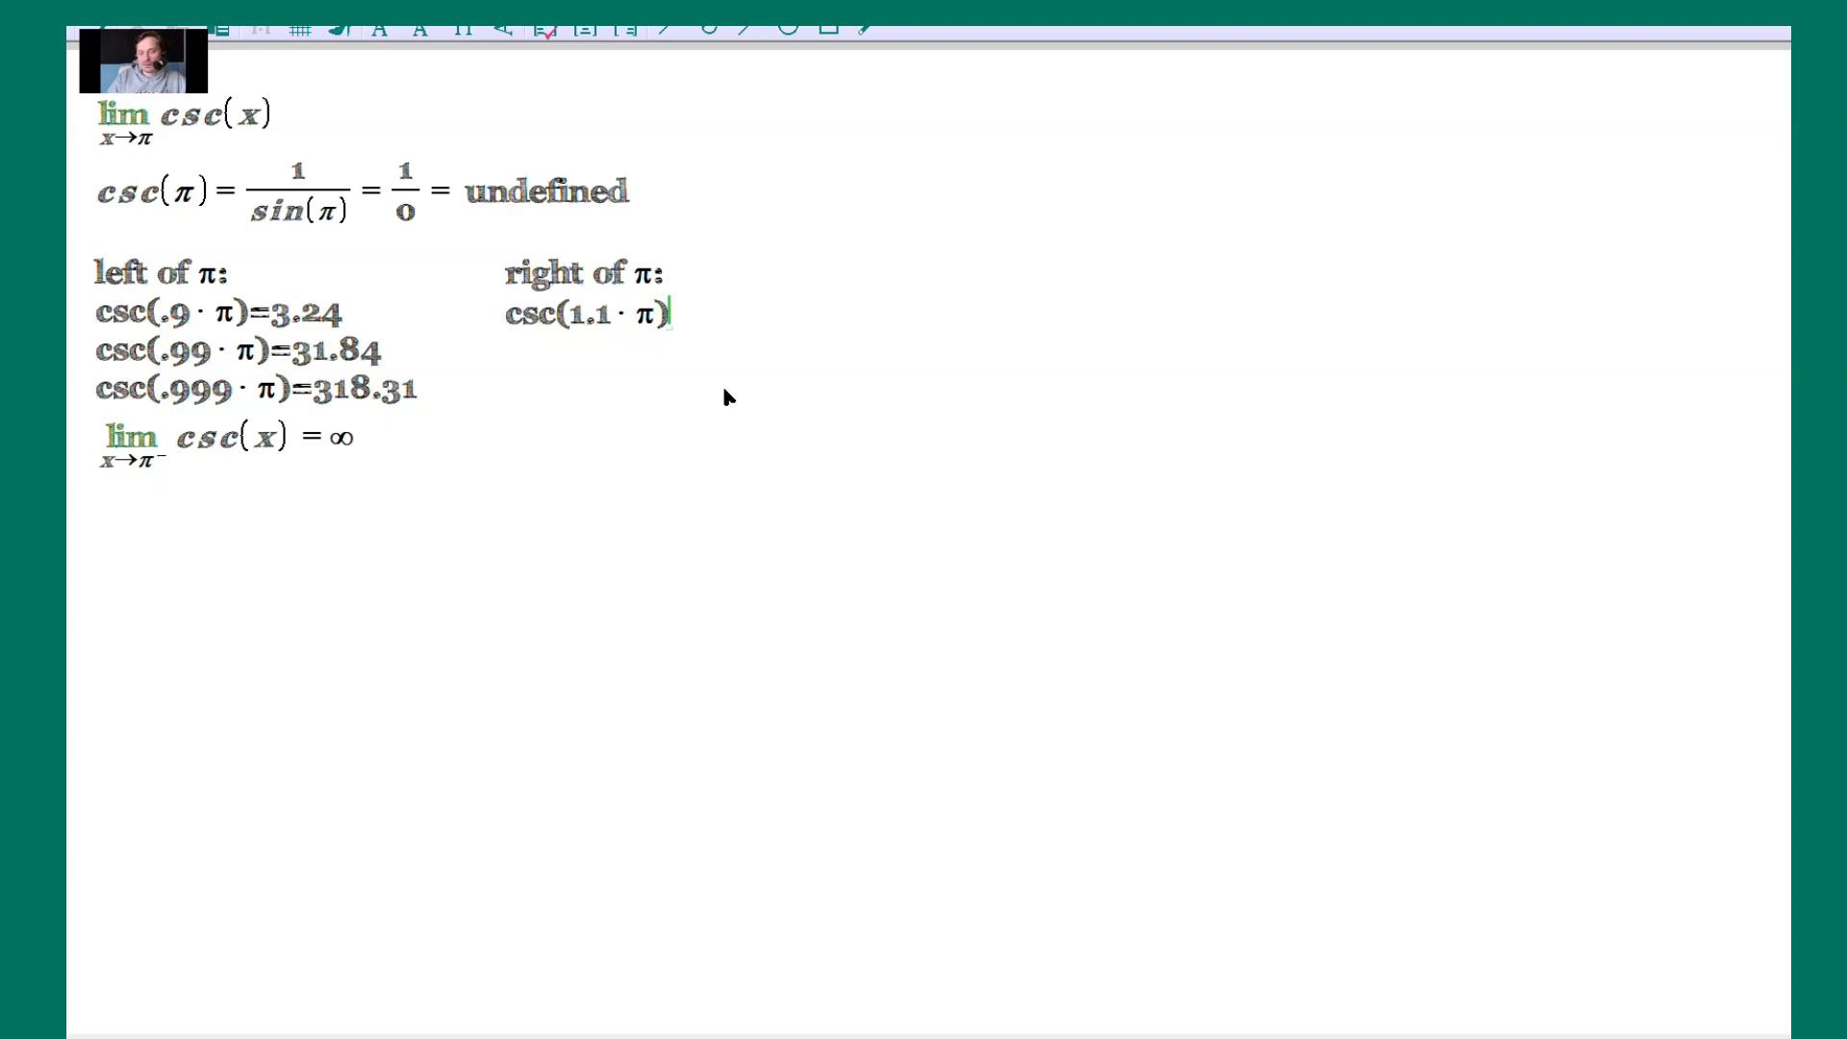
text(=-3.24)
key(Return)
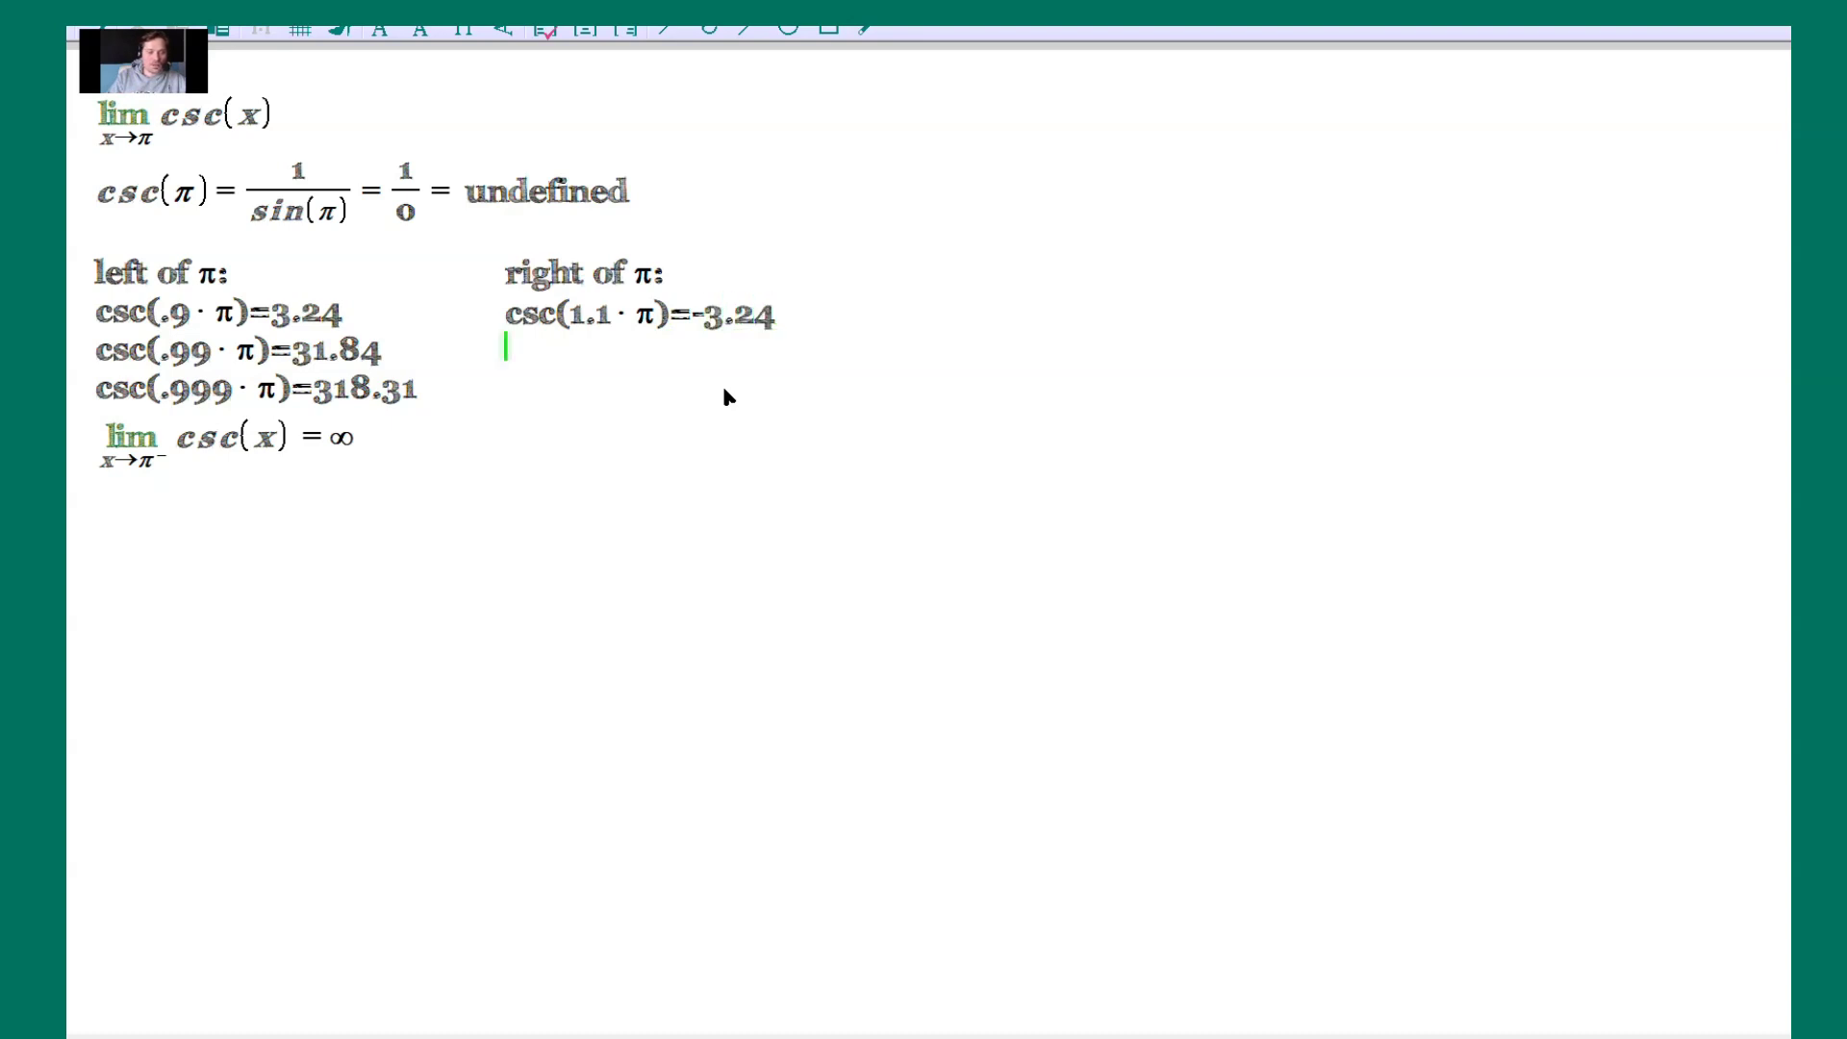
Add csc(1.01·π)=-31.84 and csc(1.001·π)=-318.31 on the next lines of the right column.
text(csc(1.)
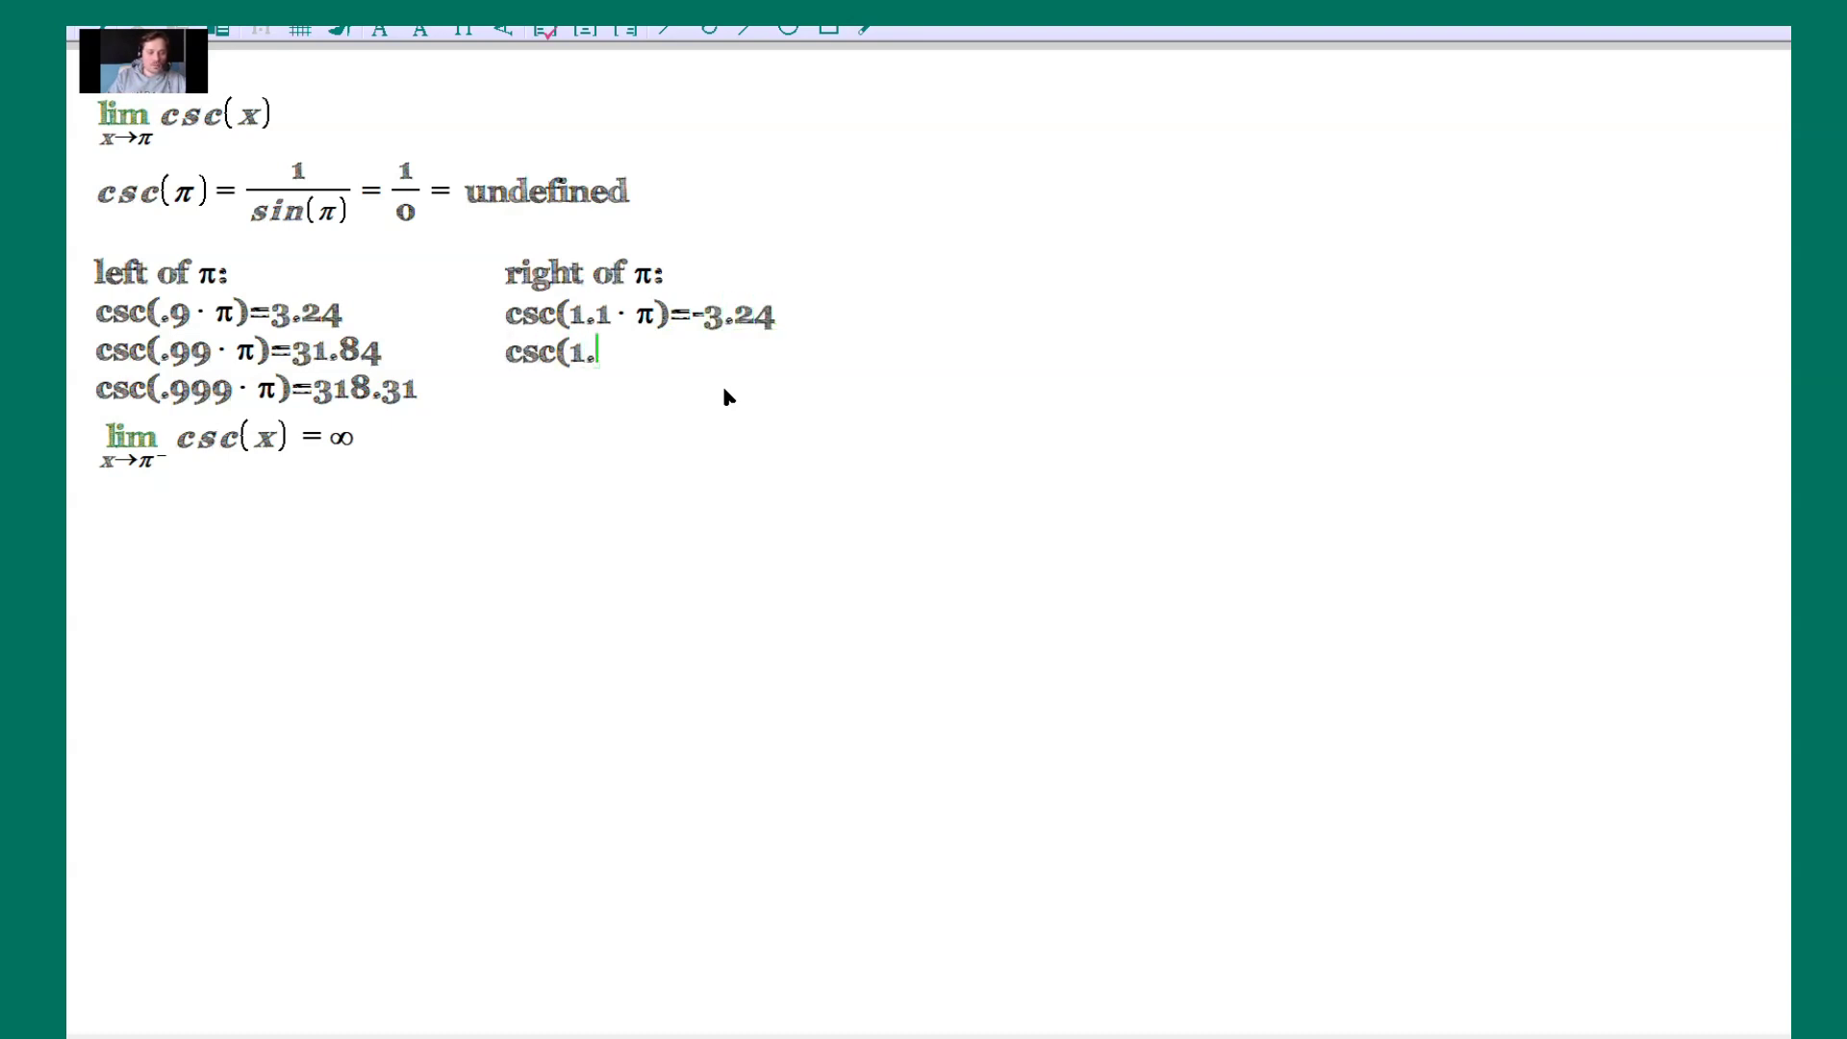
text(01*p)
key(ctrl+g)
text()=)
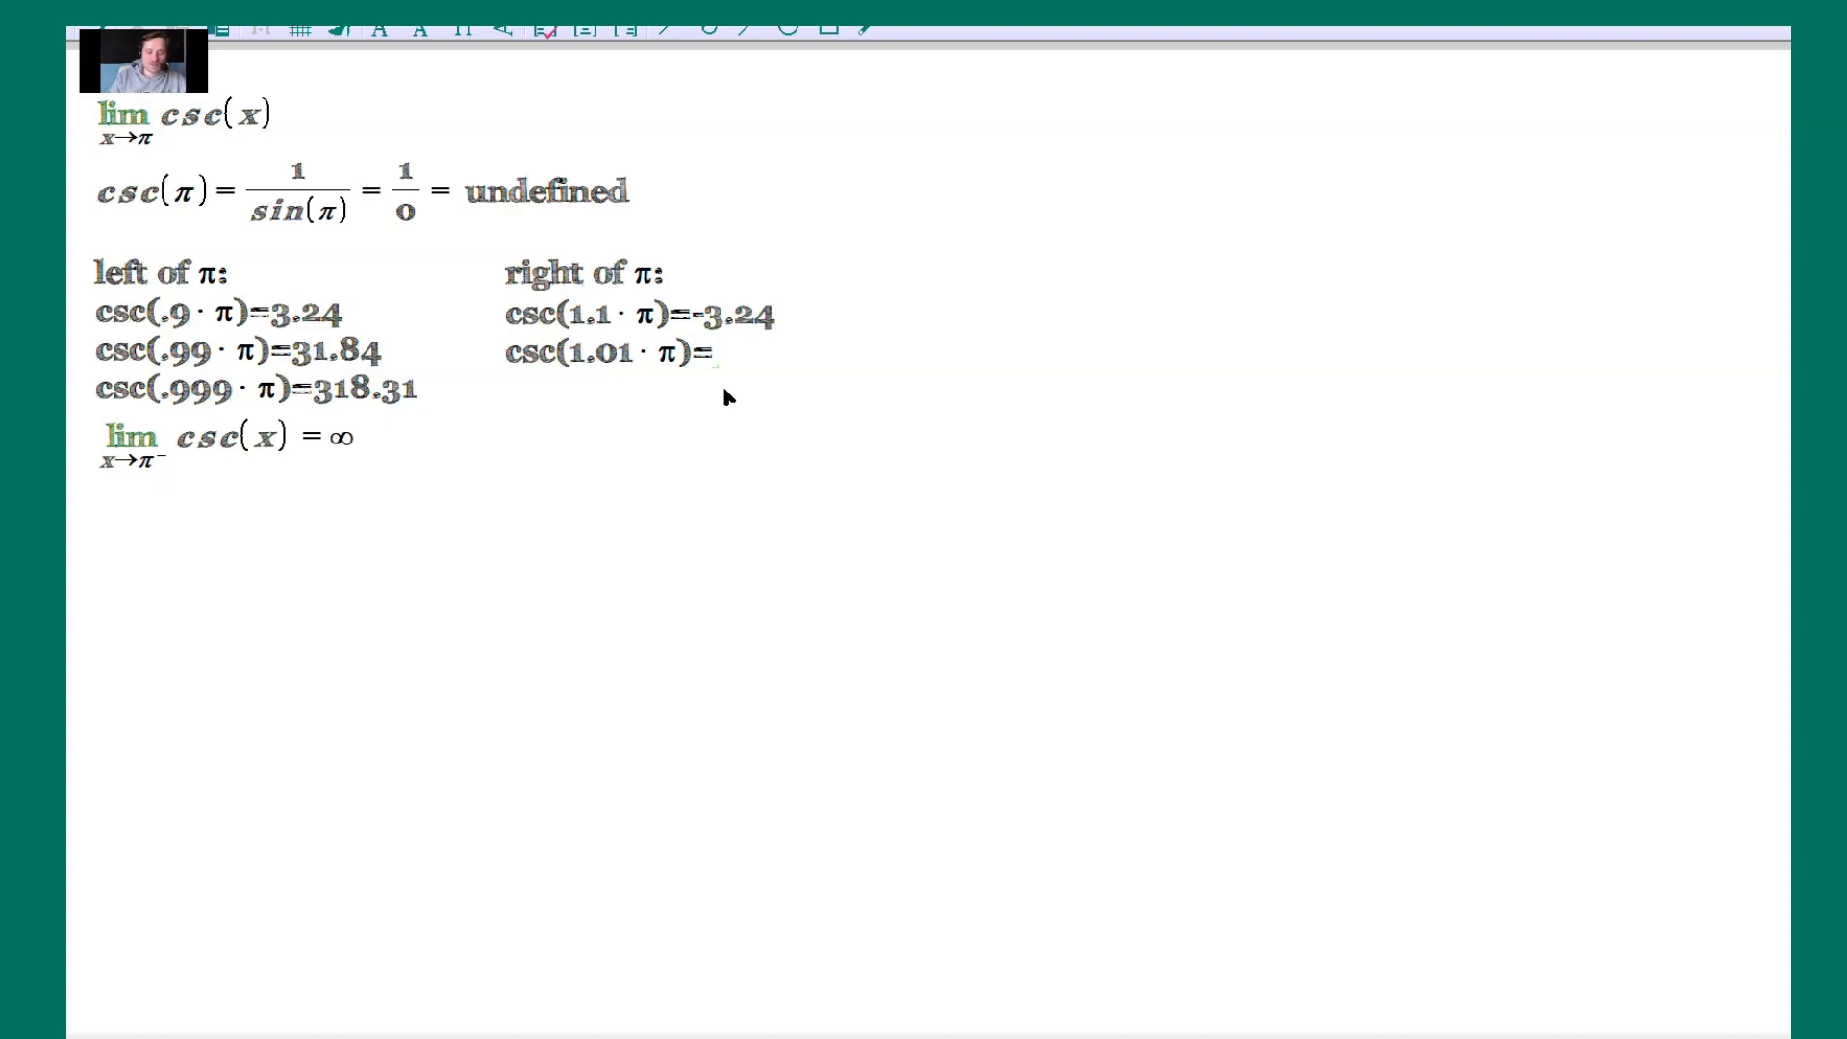
text(-31.84)
key(Return)
text(csc()
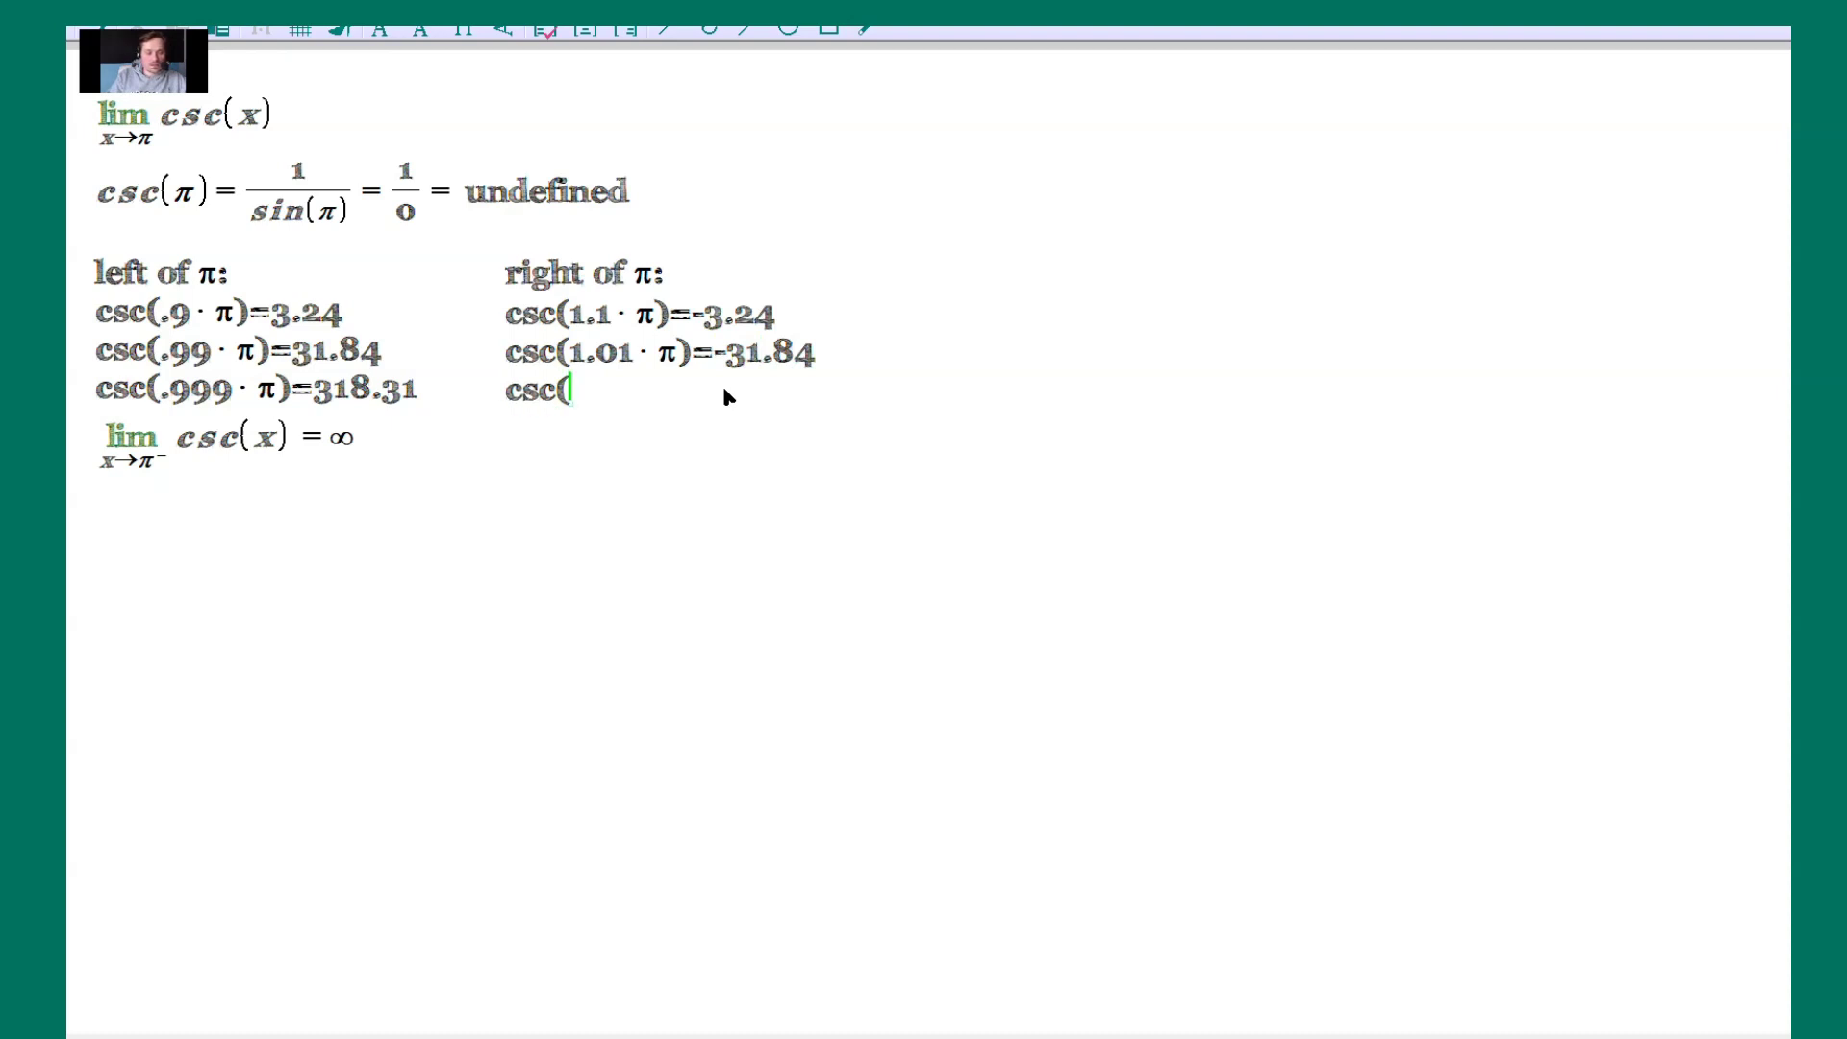
text(1.001*π))
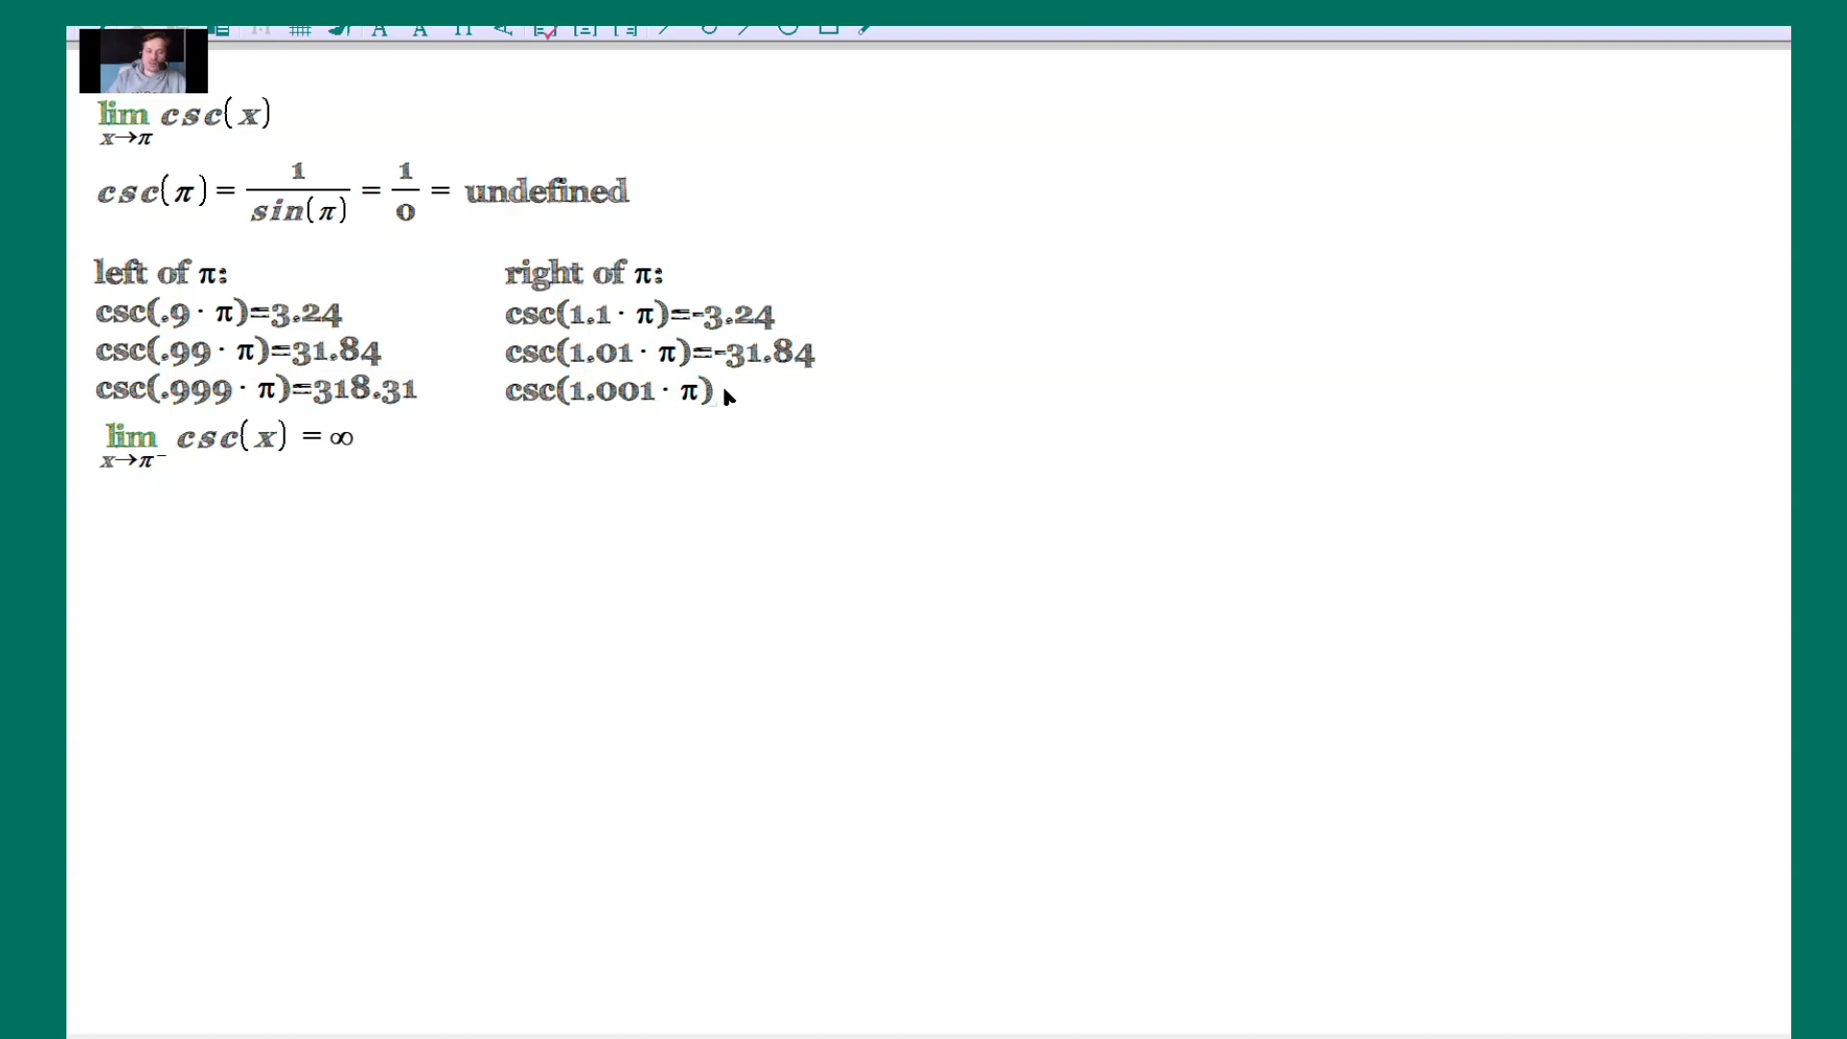
text(=-318)
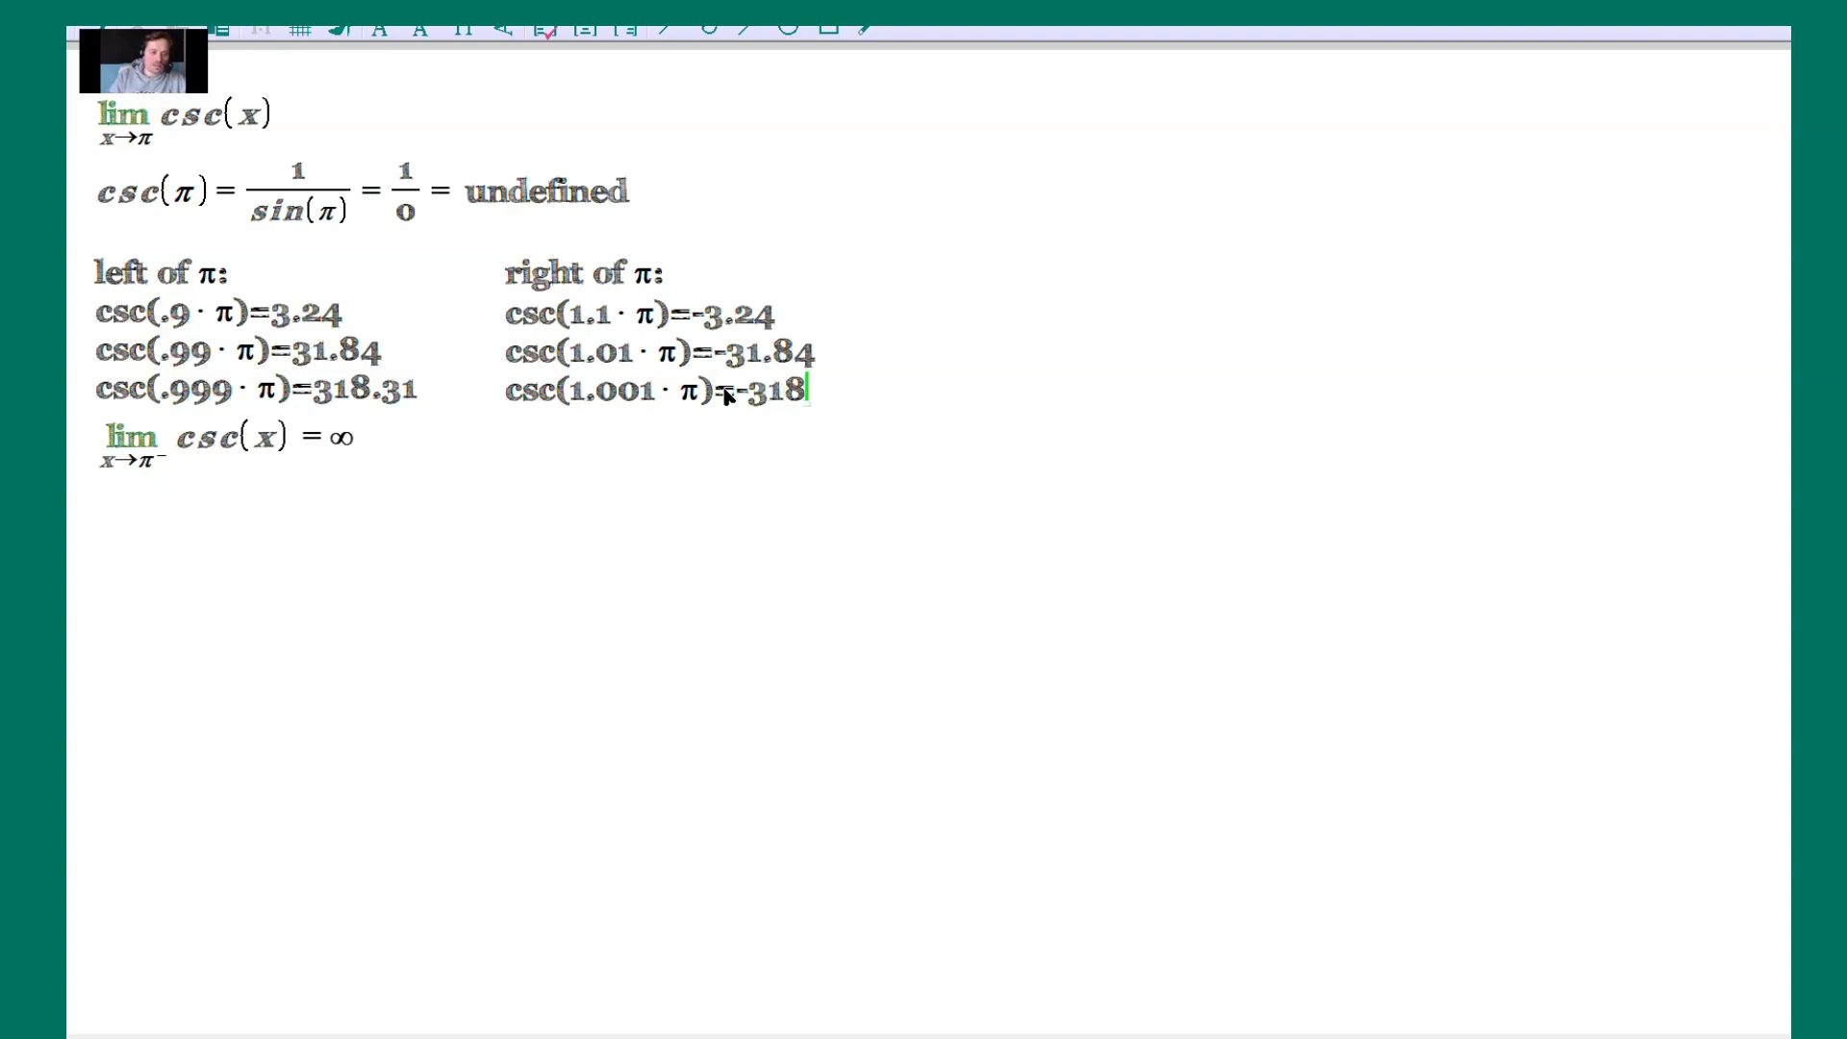
text(.31)
key(Return)
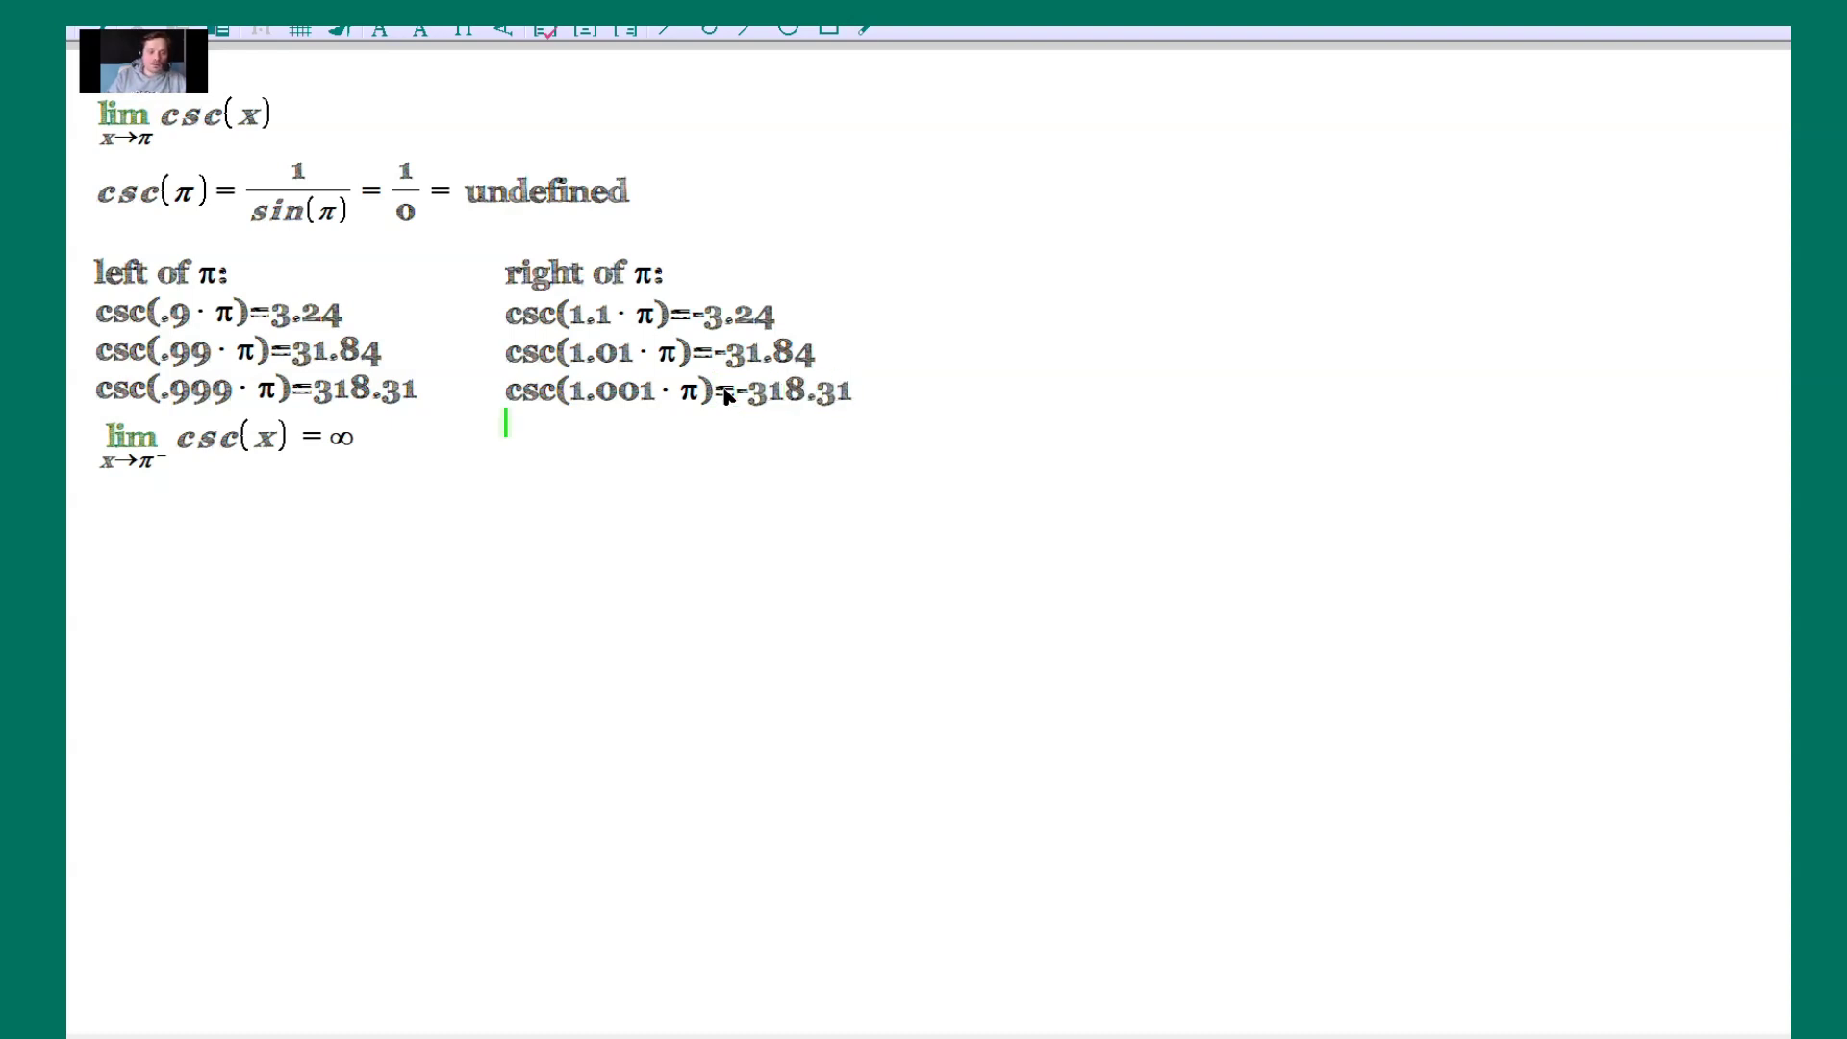
Write the right-hand limit of csc(x) as x→π⁺ = -∞ under the right column.
text(lim)
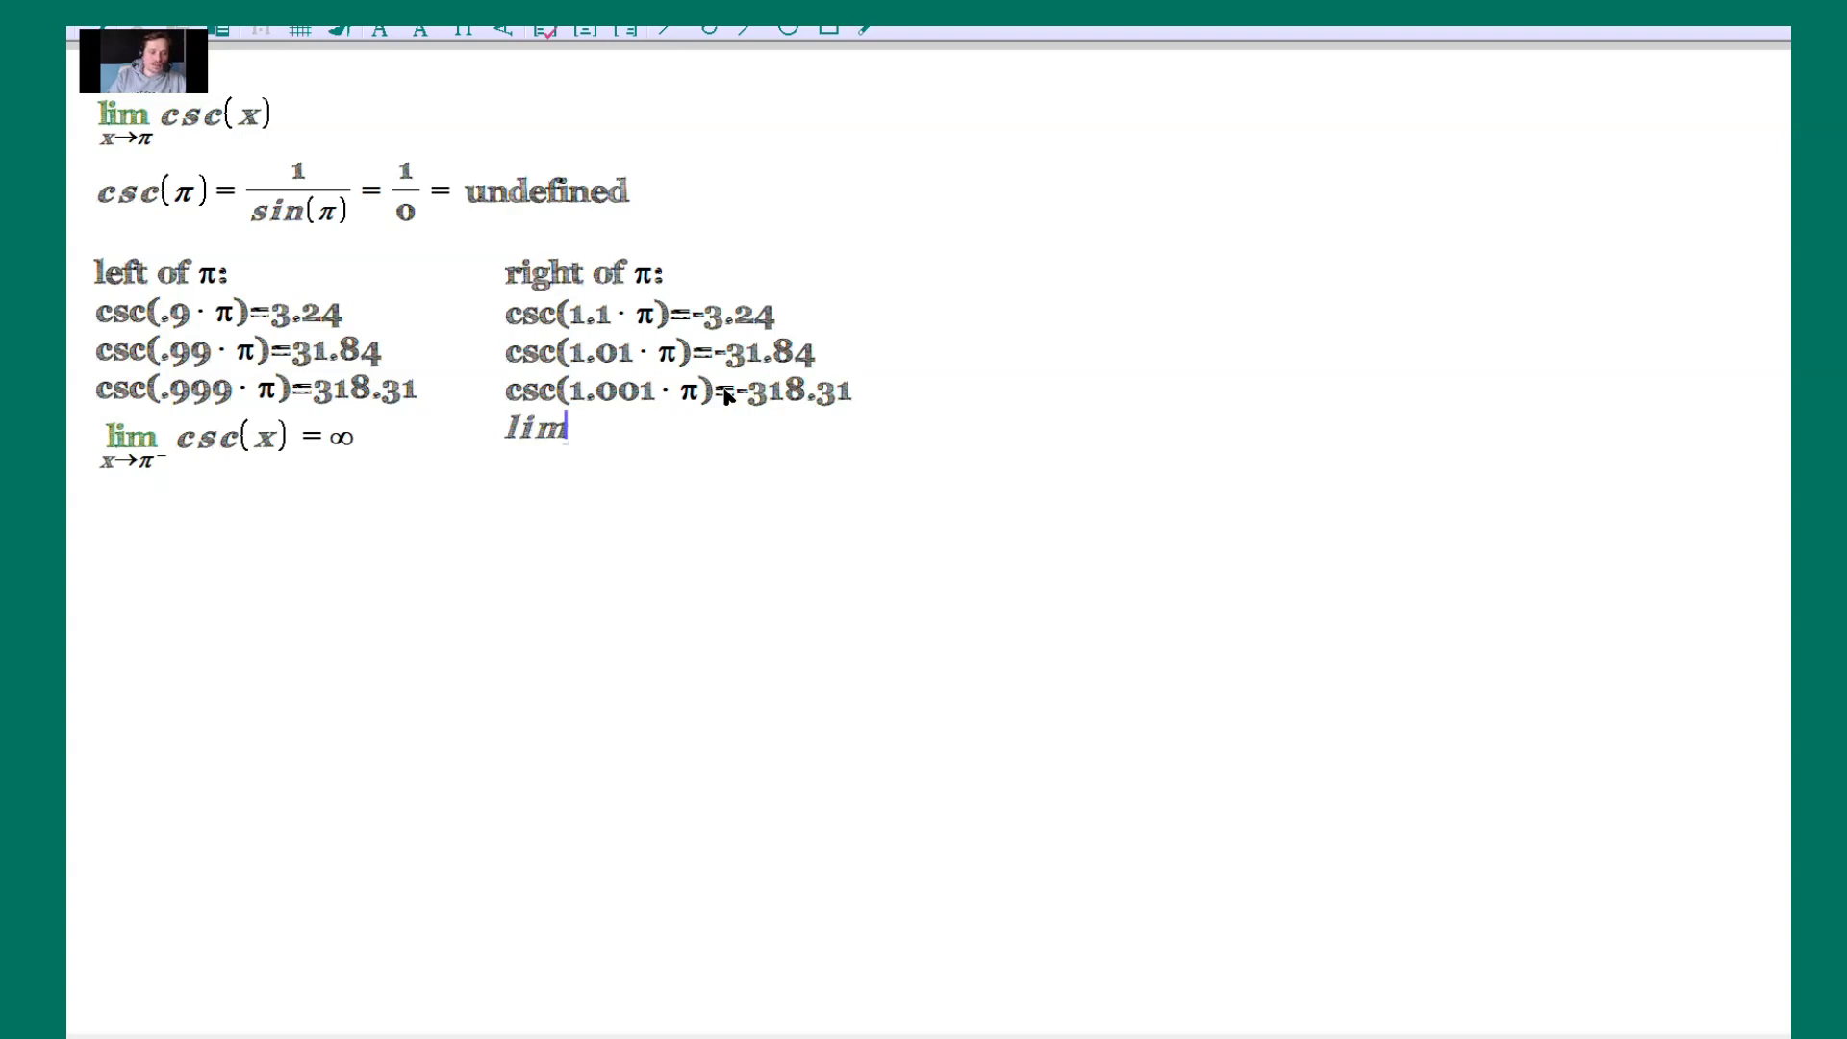
text(pi)
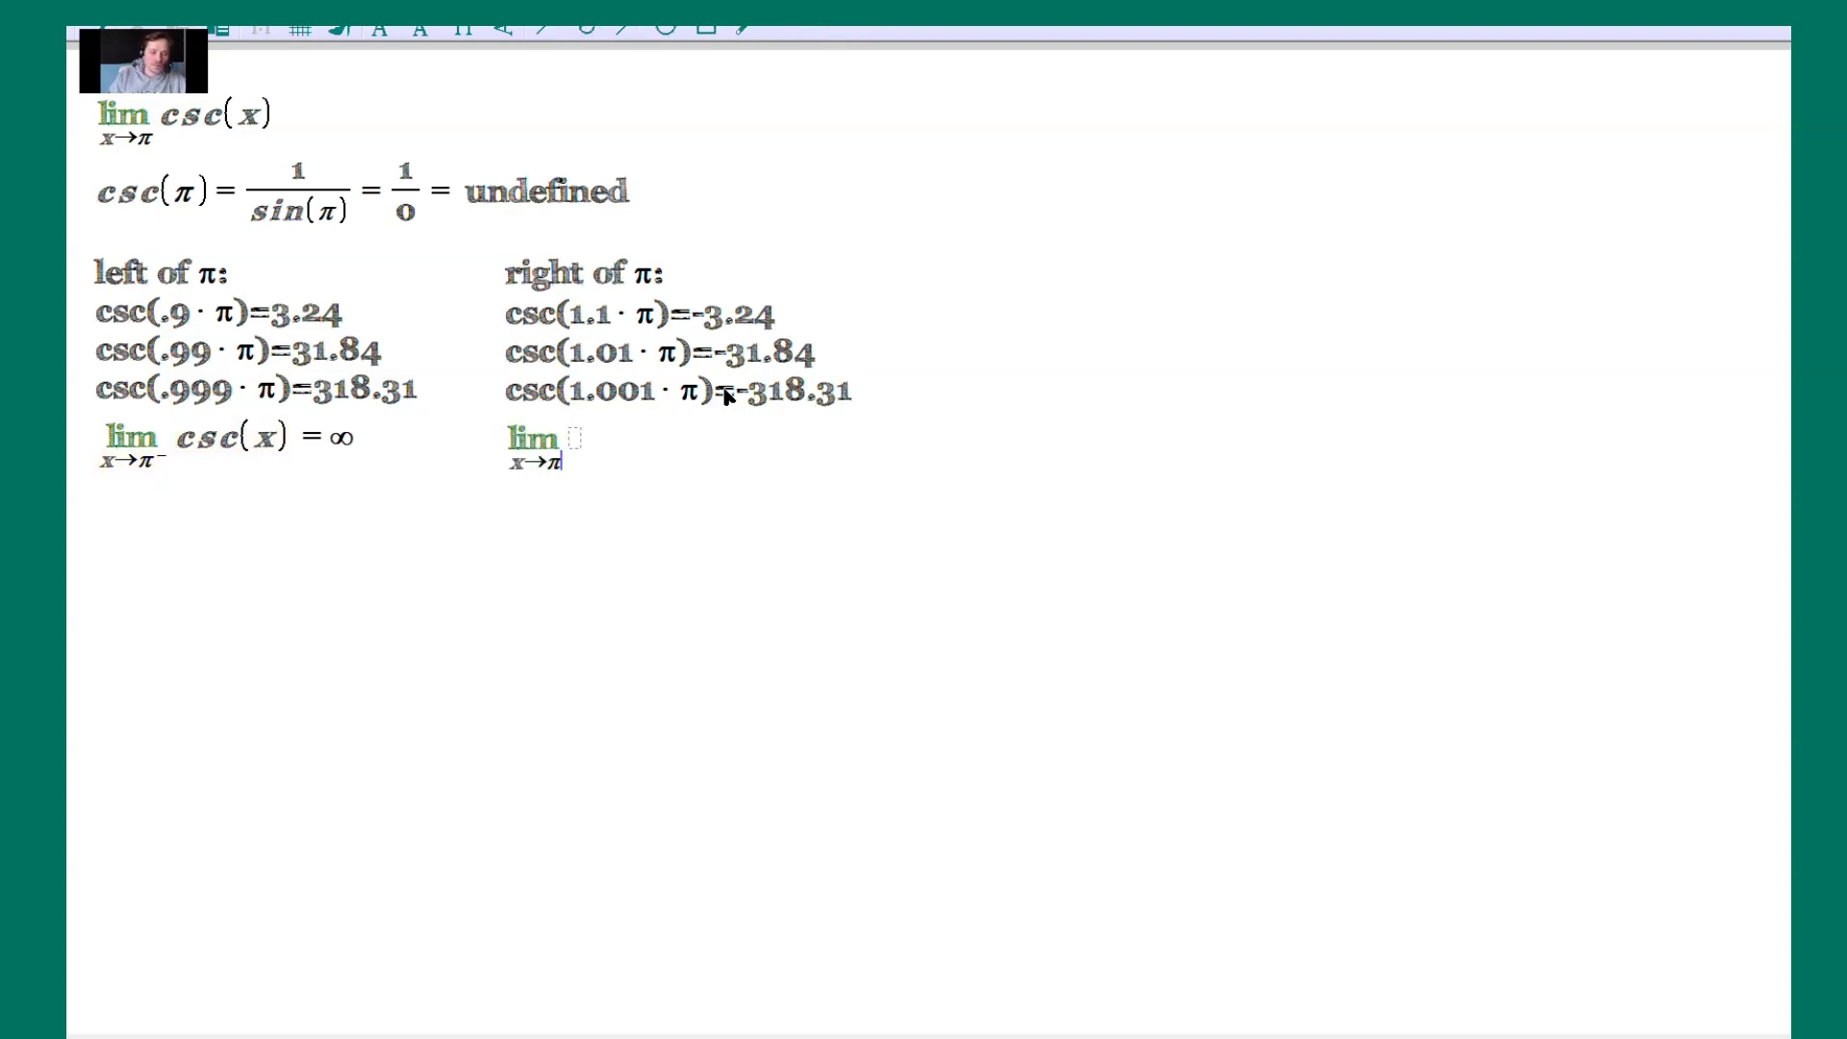
text(^+)
key(Tab)
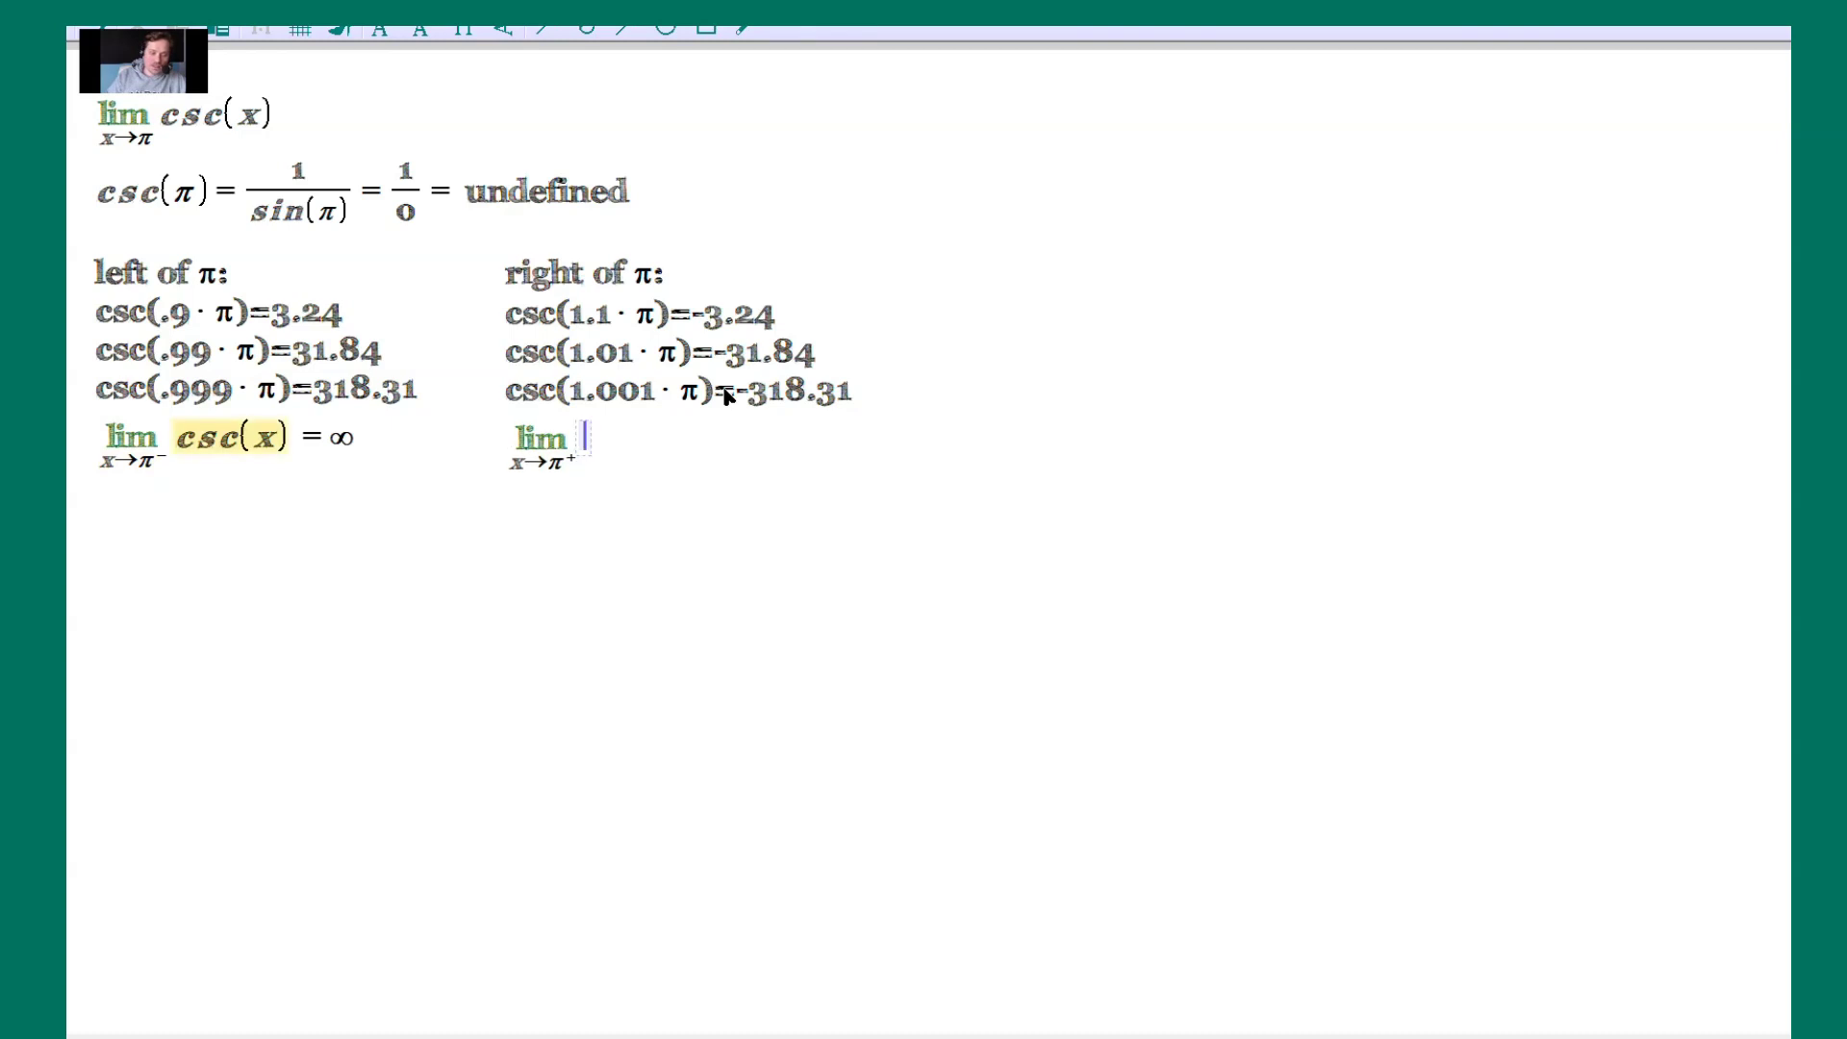
text(csc(x))
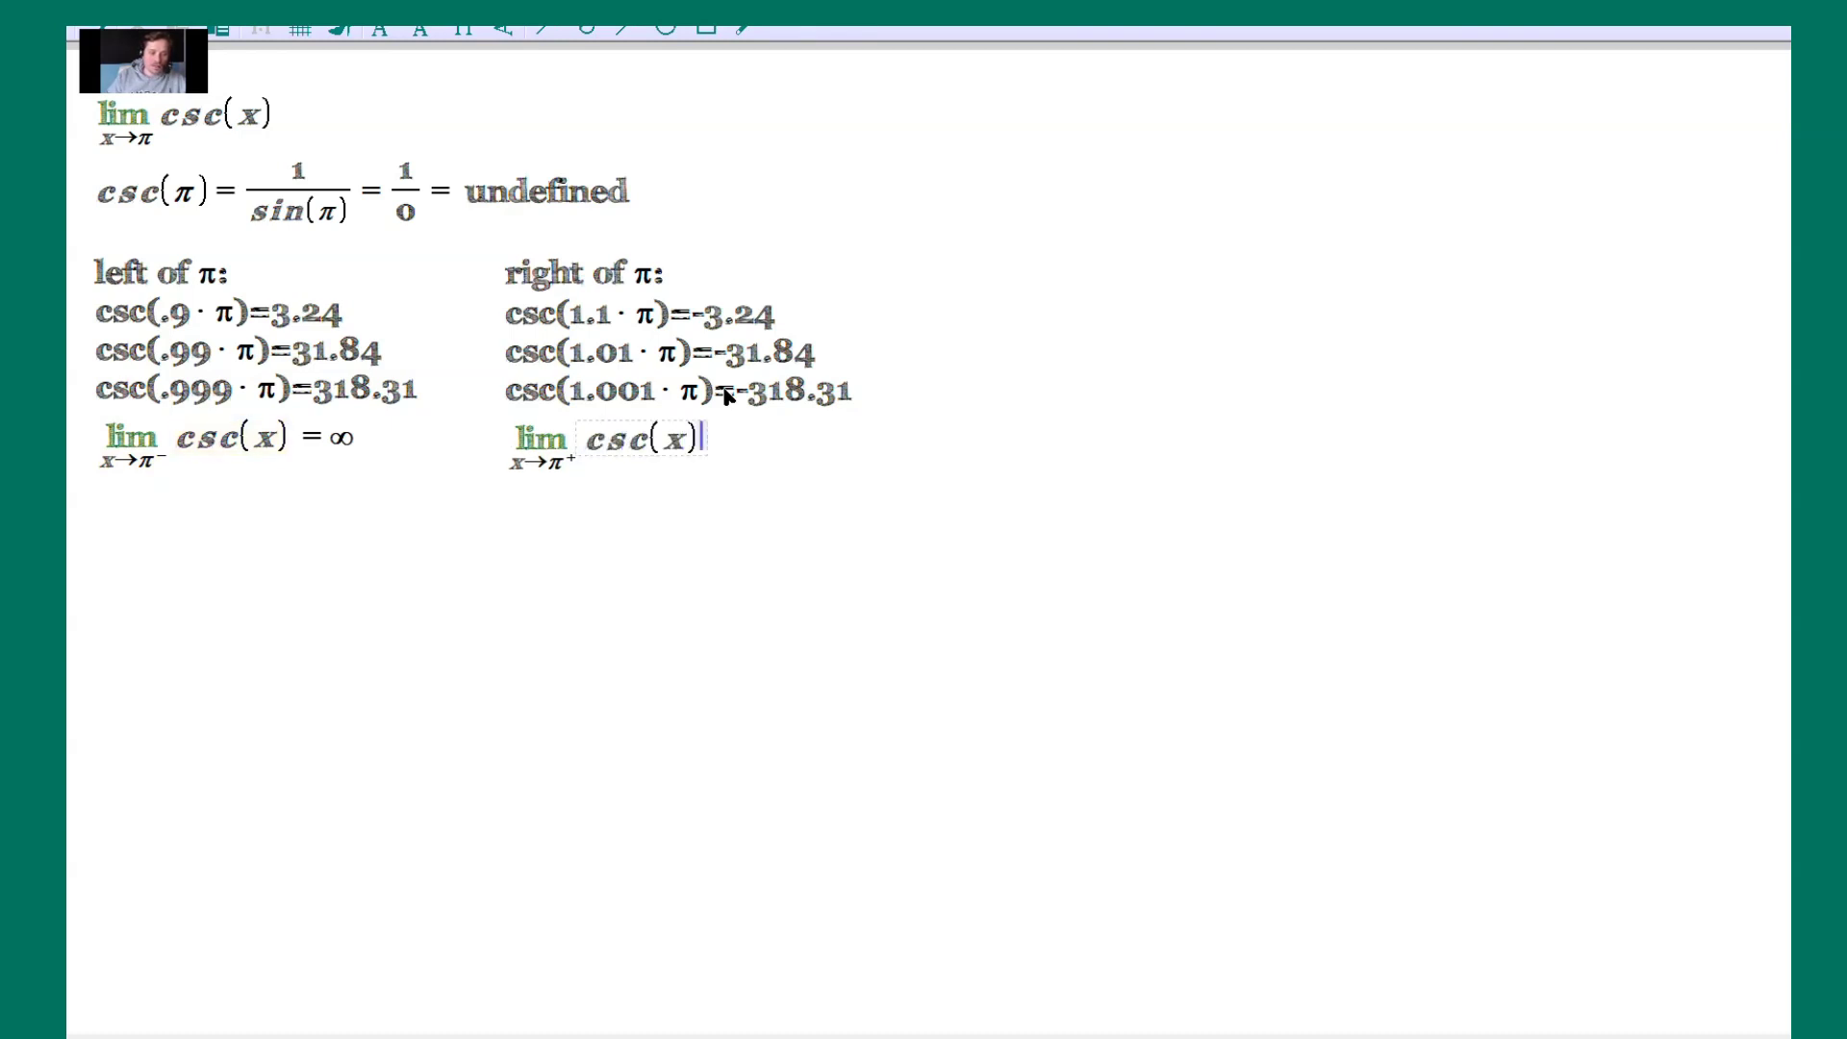
text(=-inf)
key(Return)
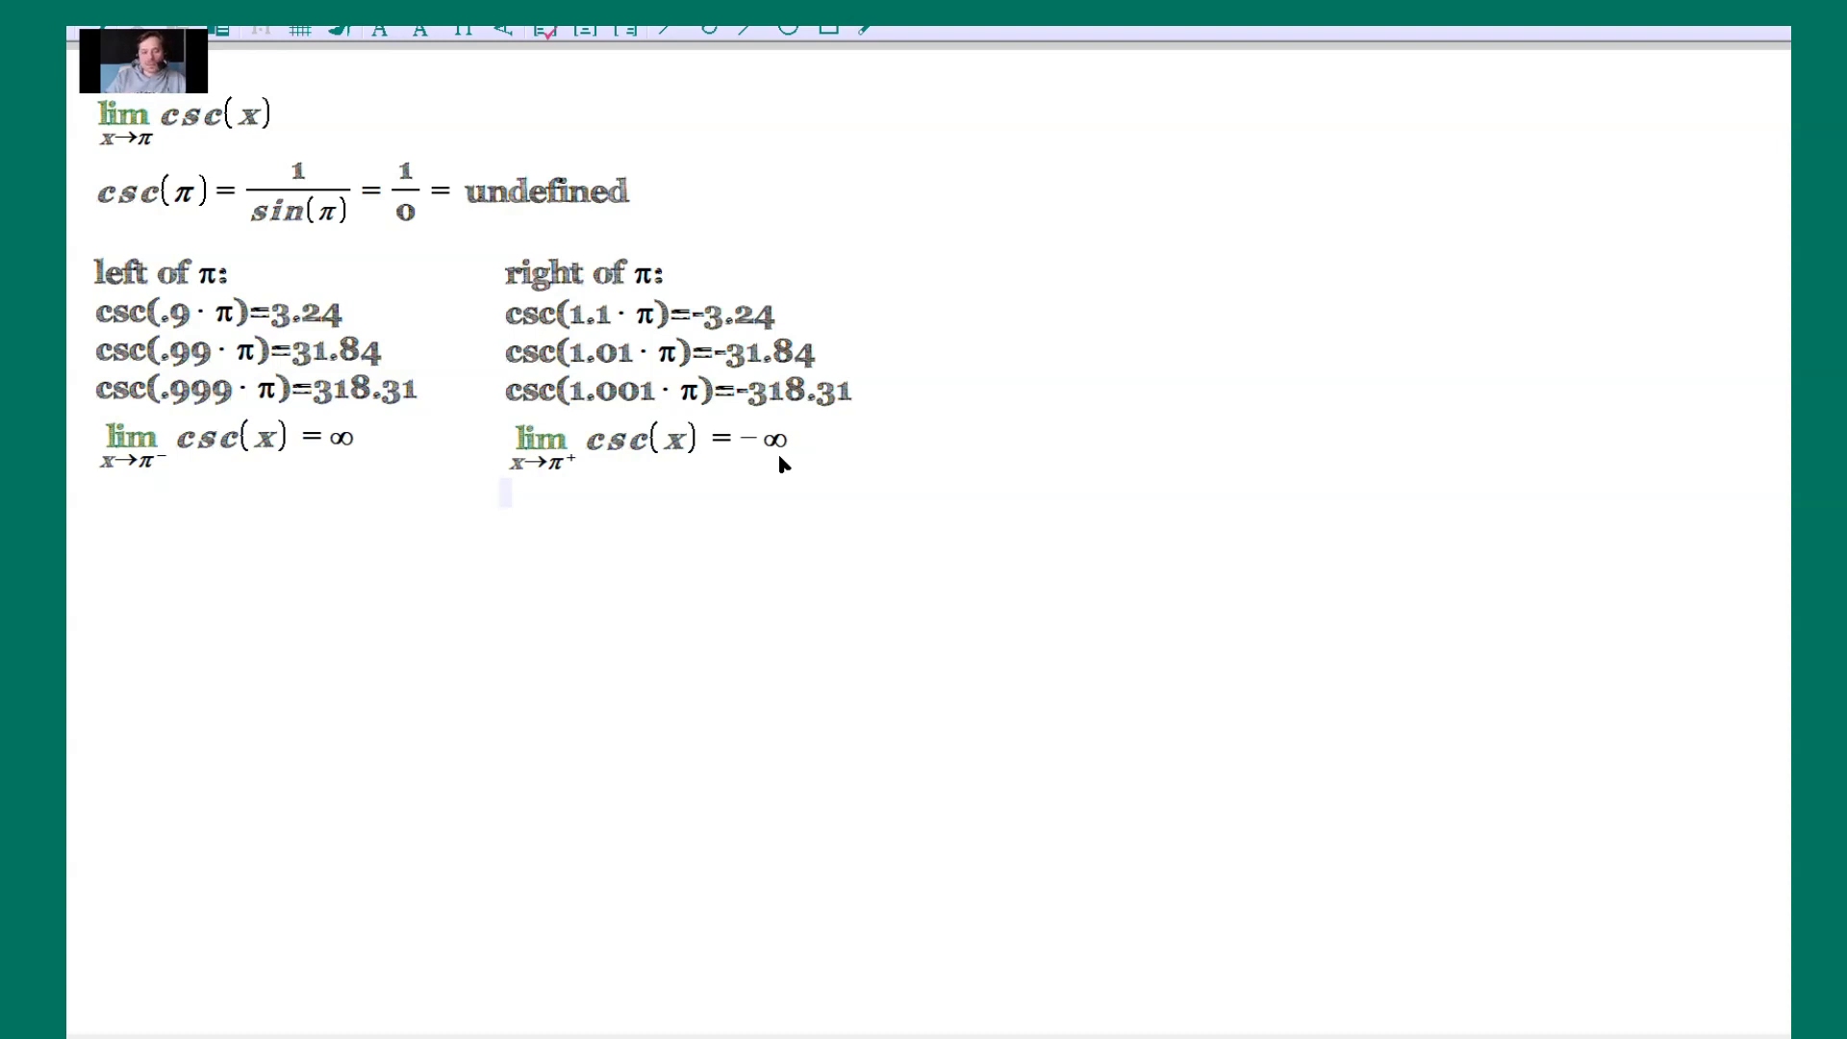
Write the conclusion ⇒ lim x→π csc(x) = DNE=DOES NOTE EXIST! at the left margin.
click(100, 527)
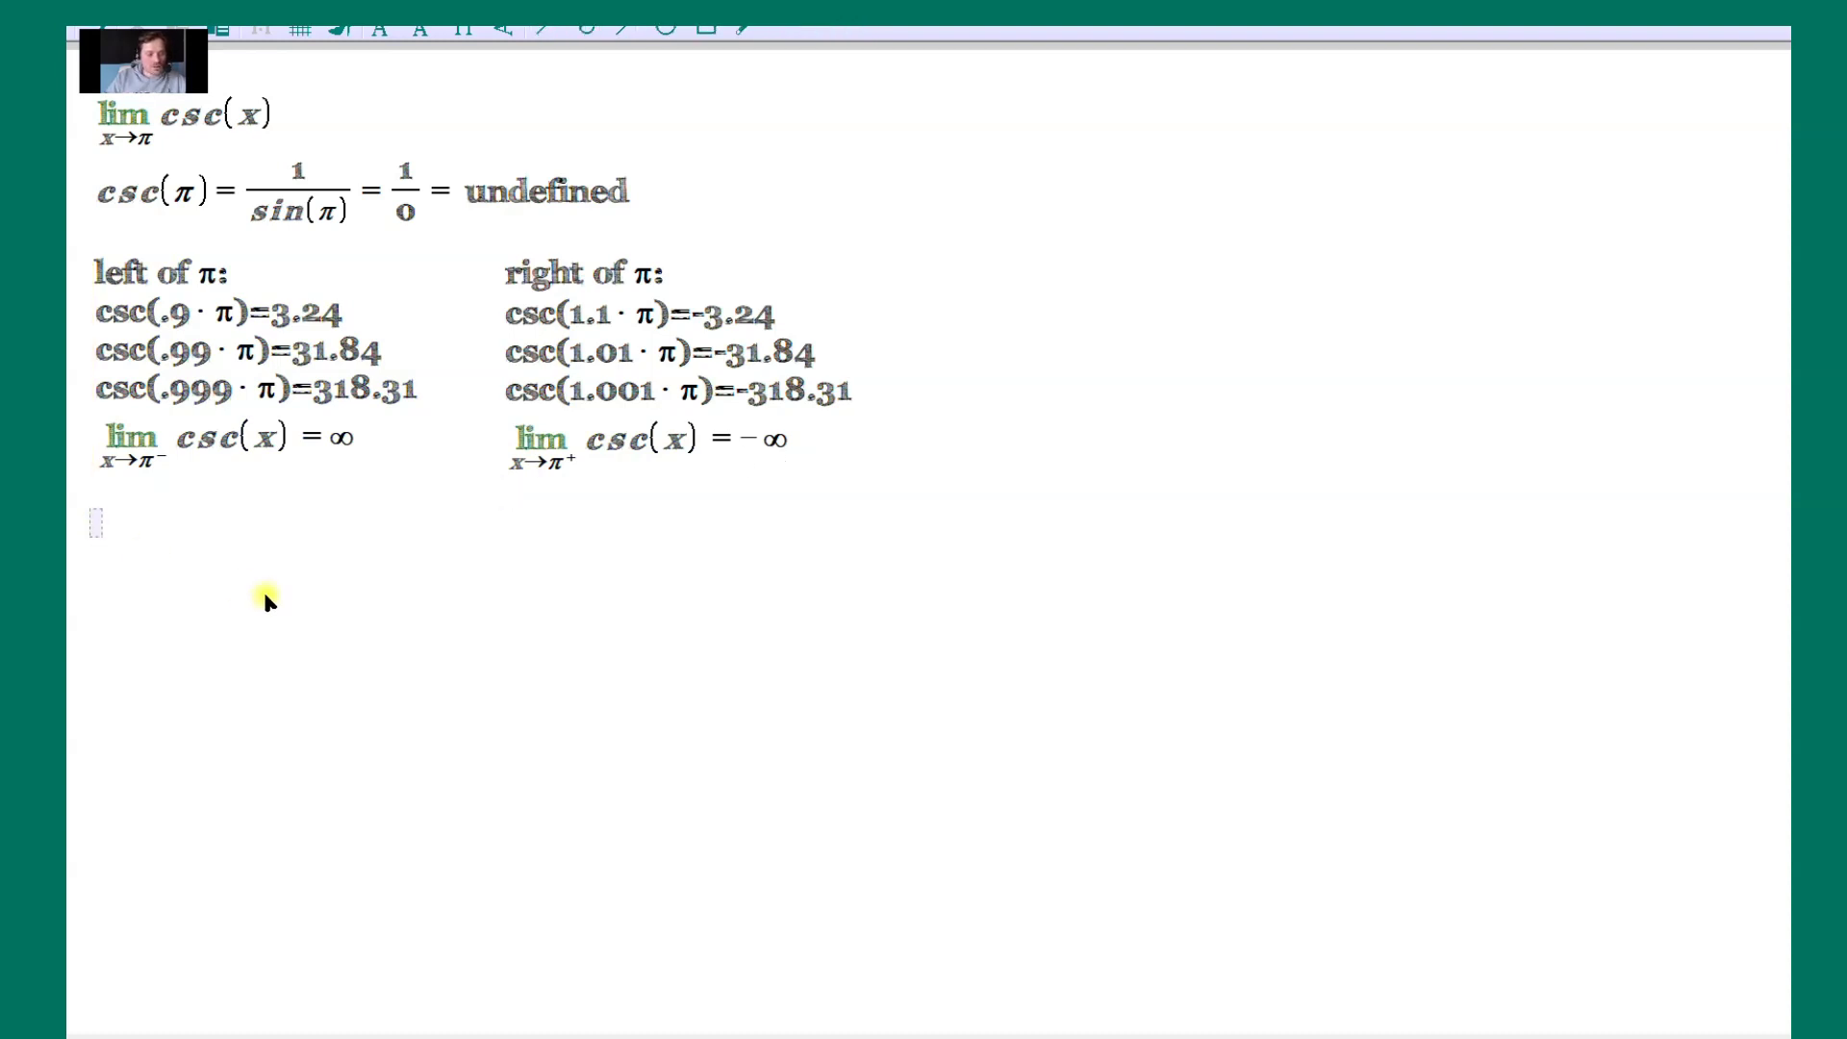
text(=> lim x→π csc(x)
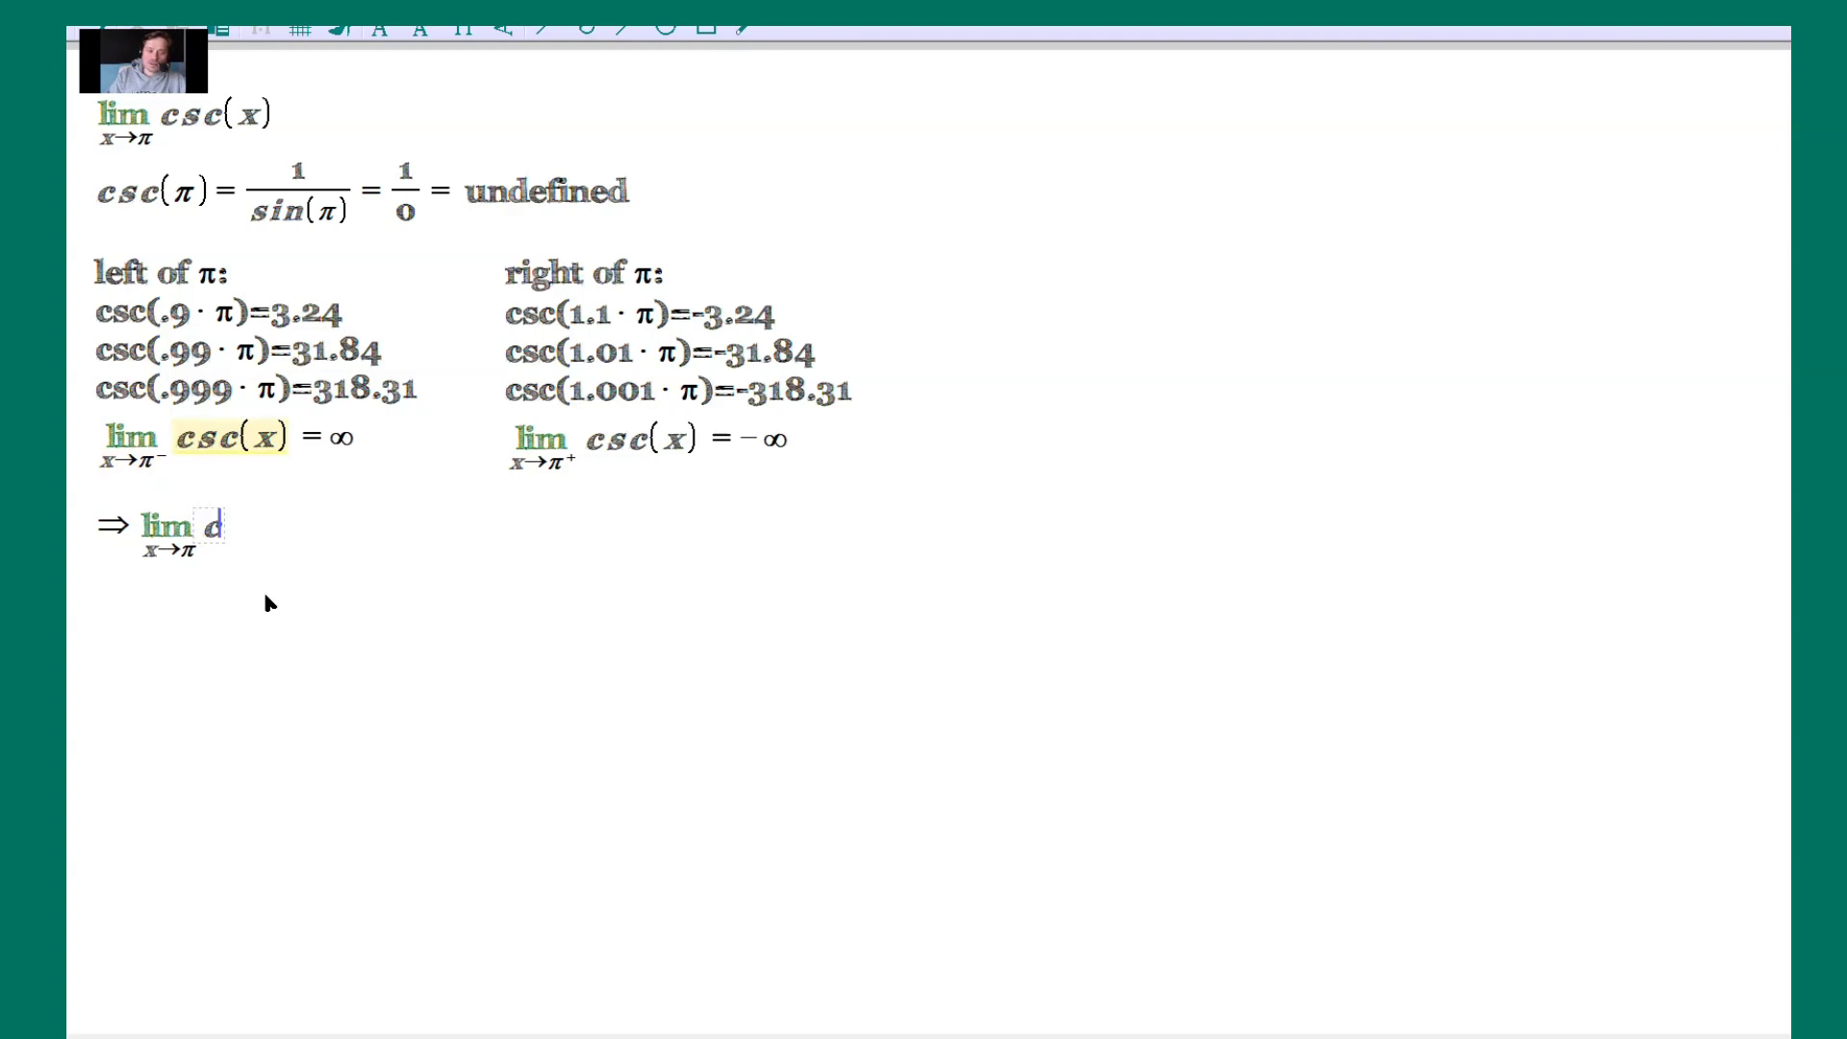
key(Right)
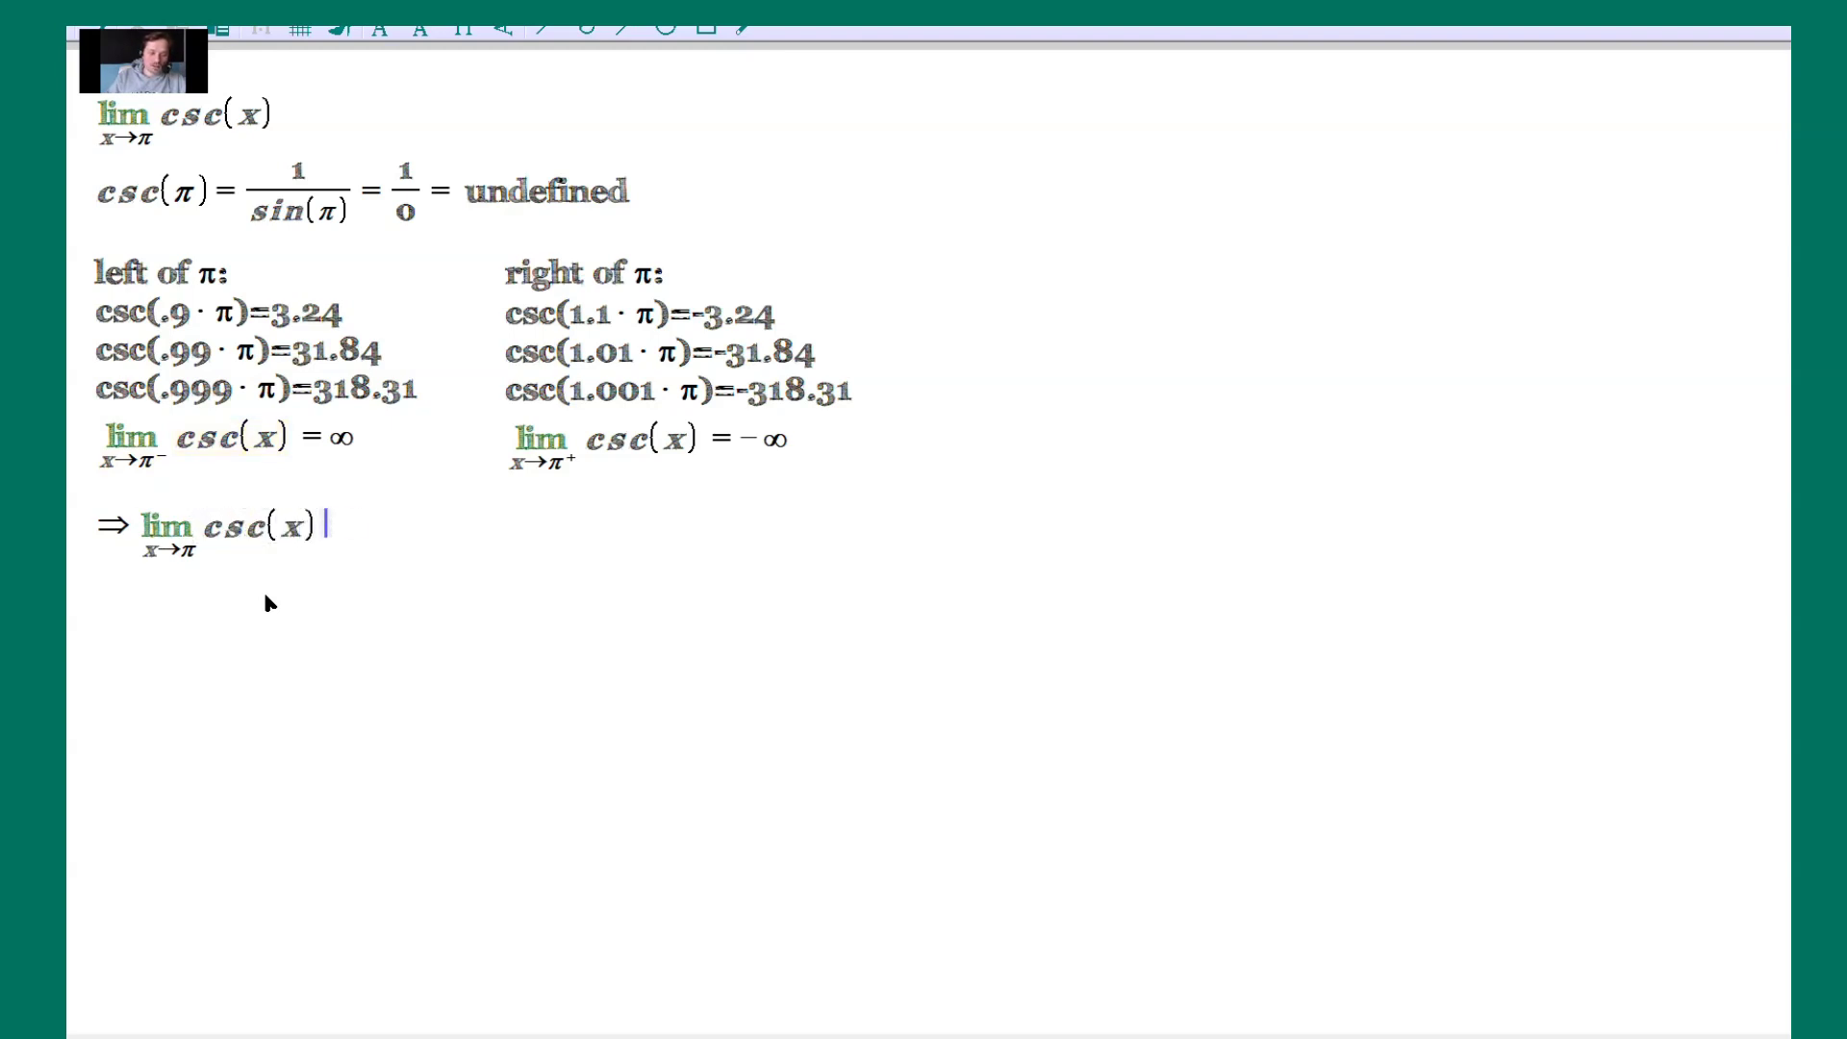
text(= DNE)
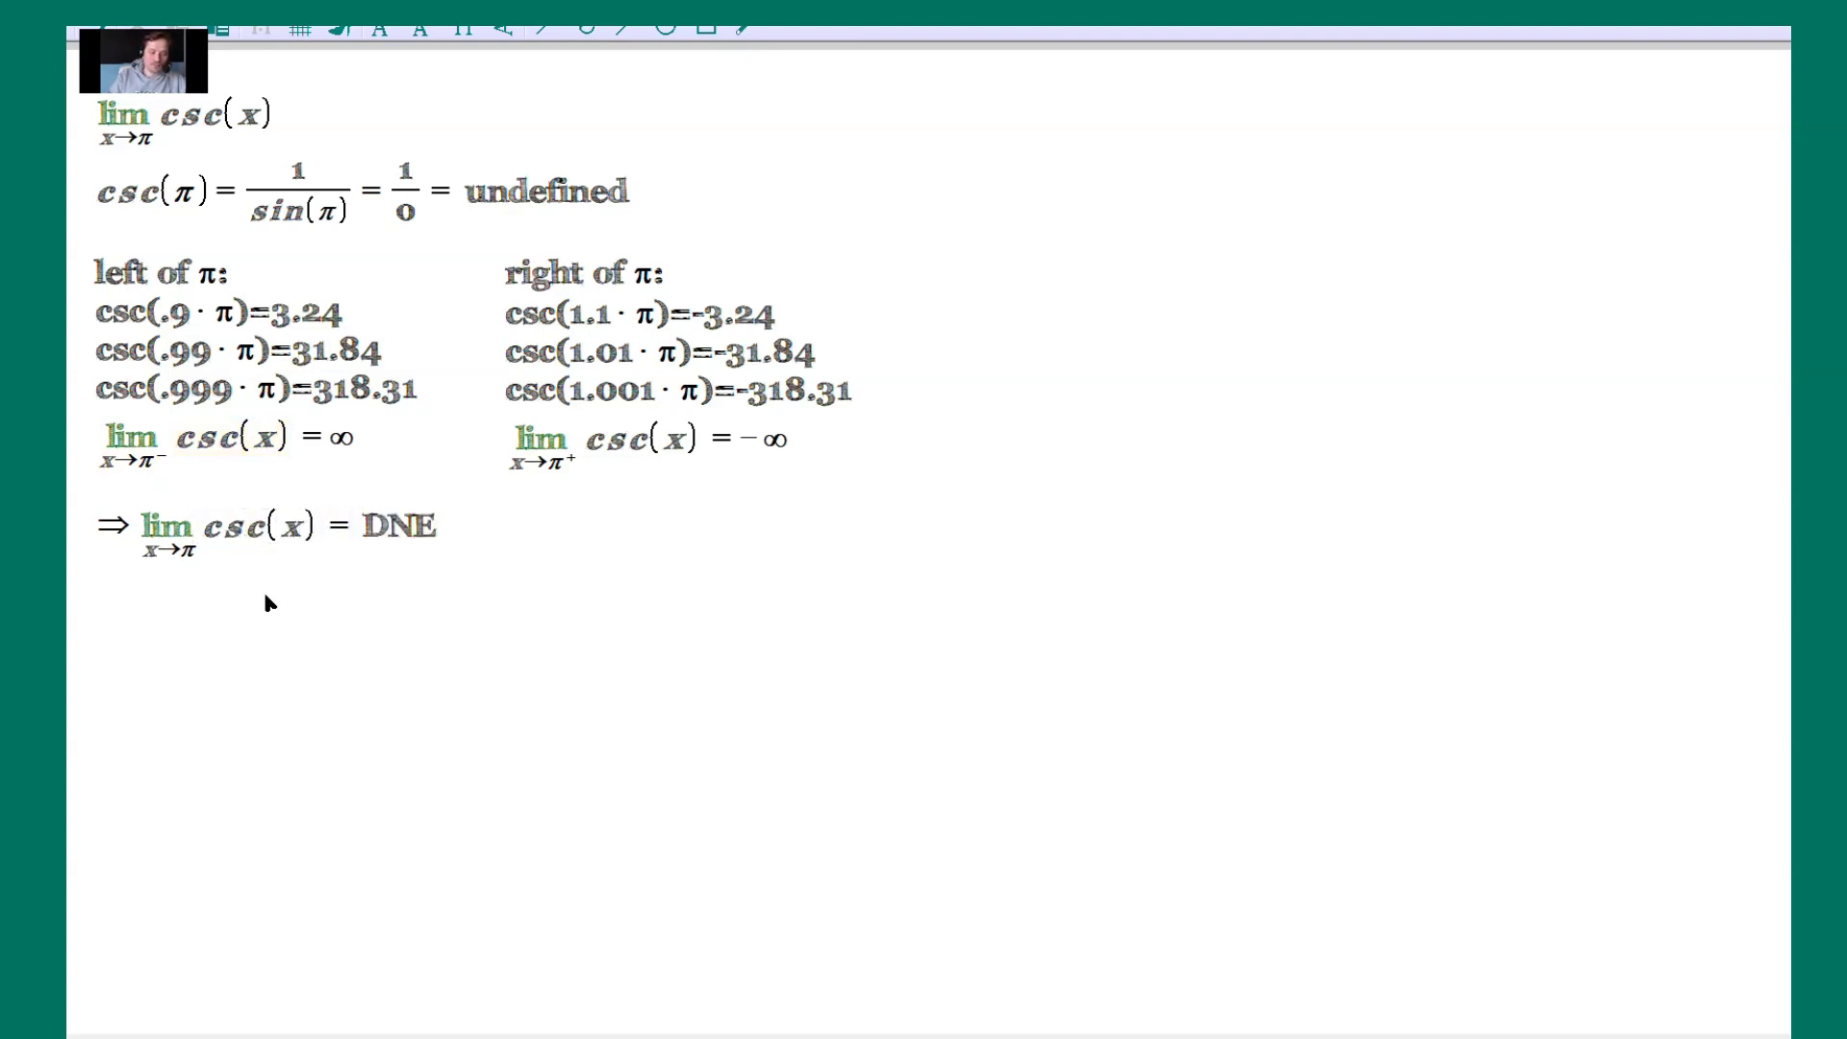
text(=DOES NOTE )
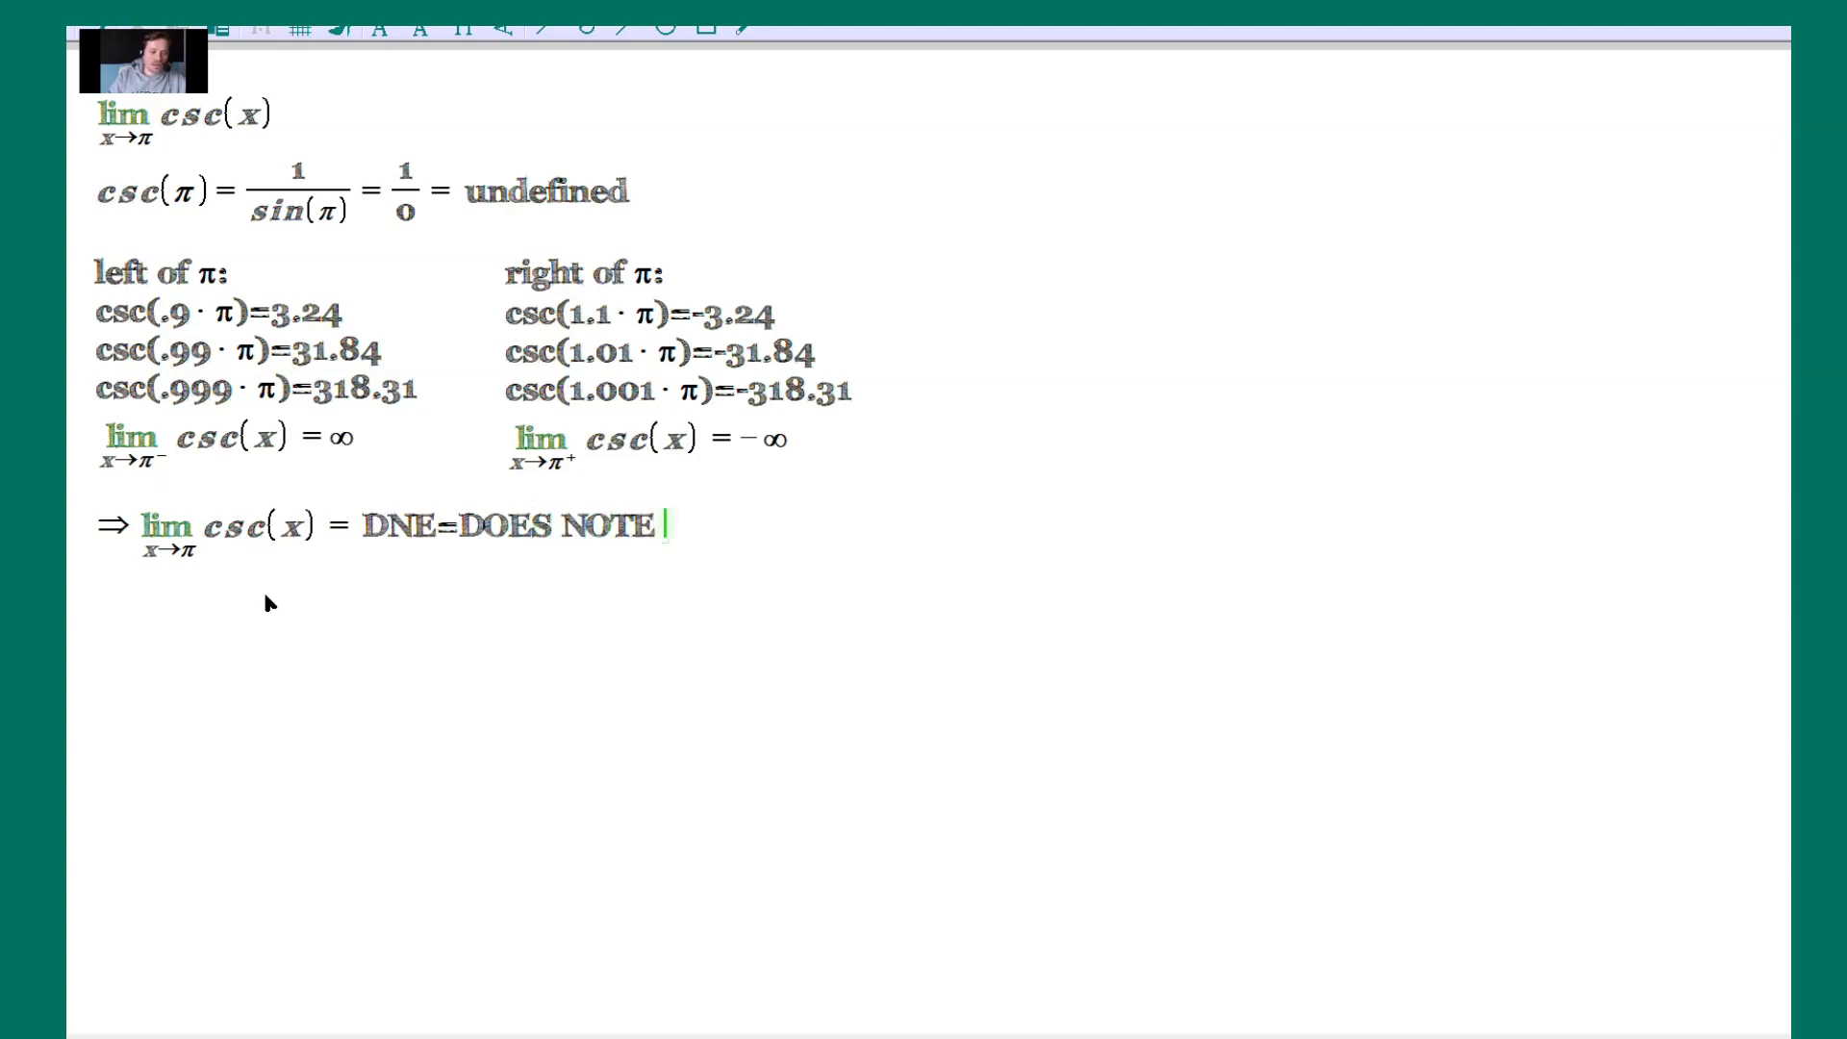
text(EXIST!)
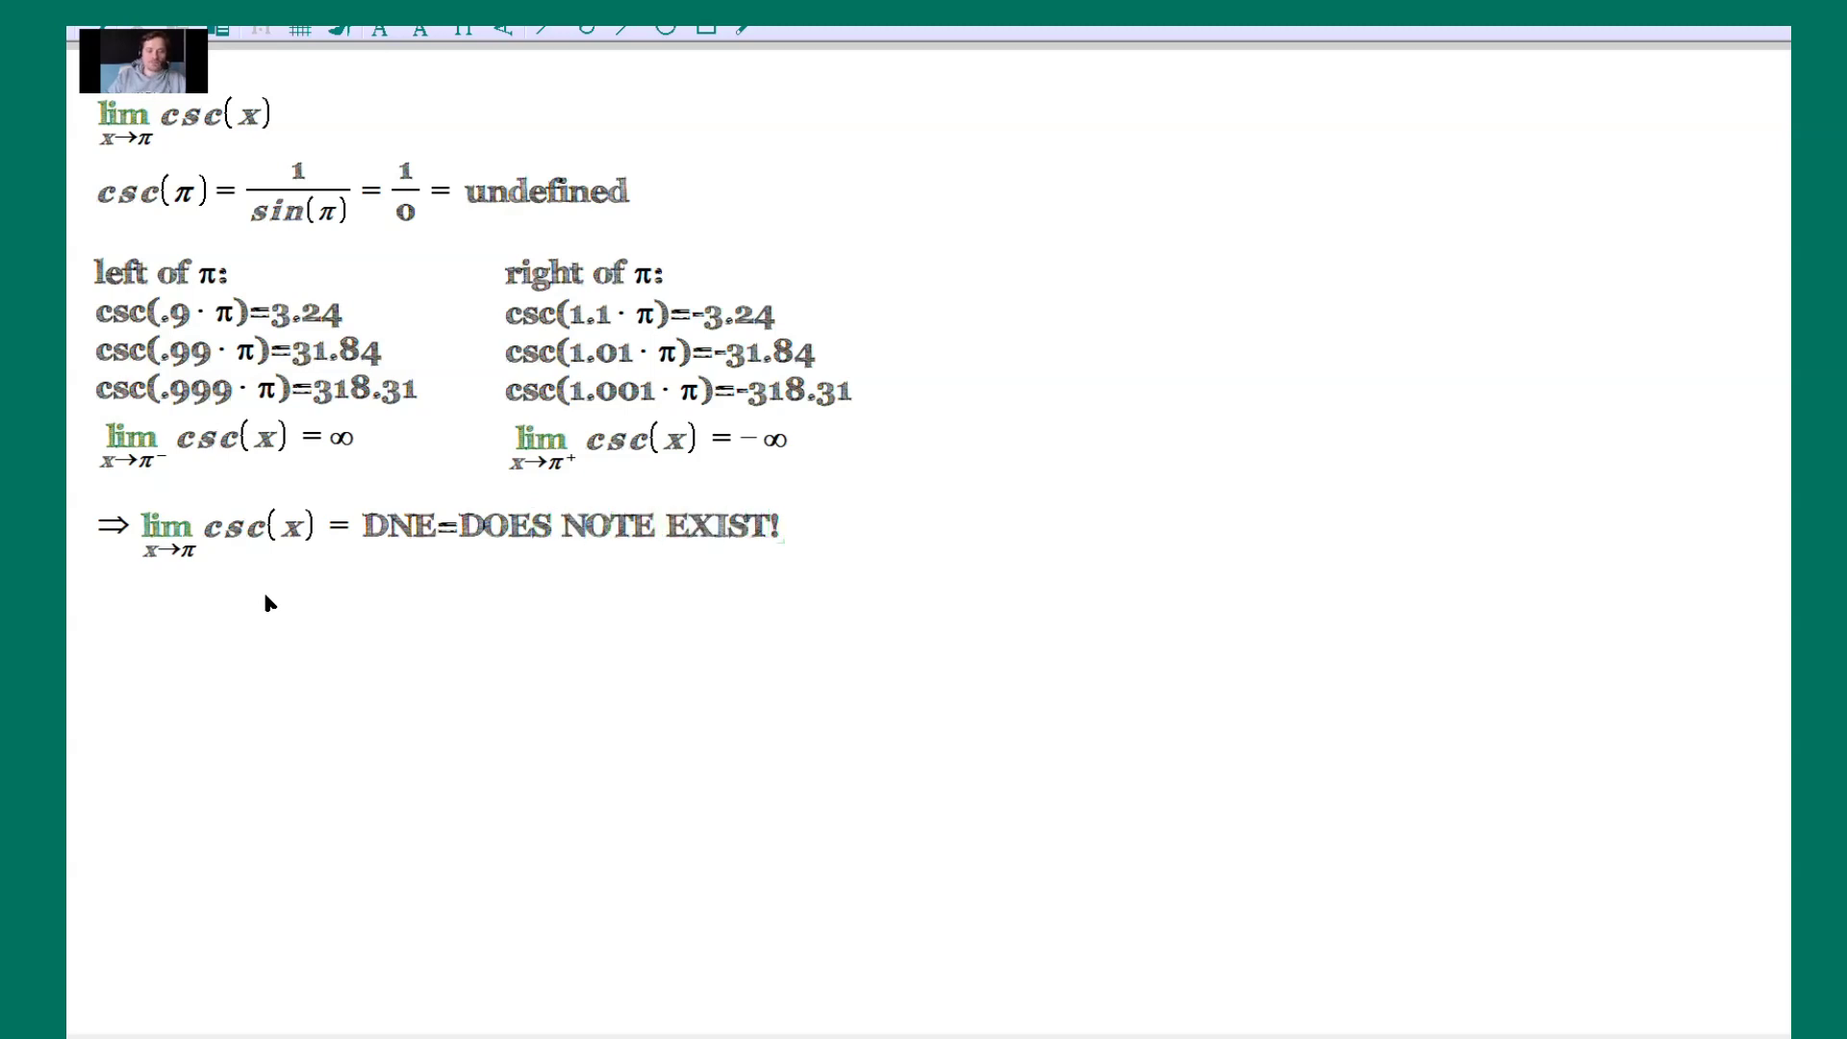
click(630, 526)
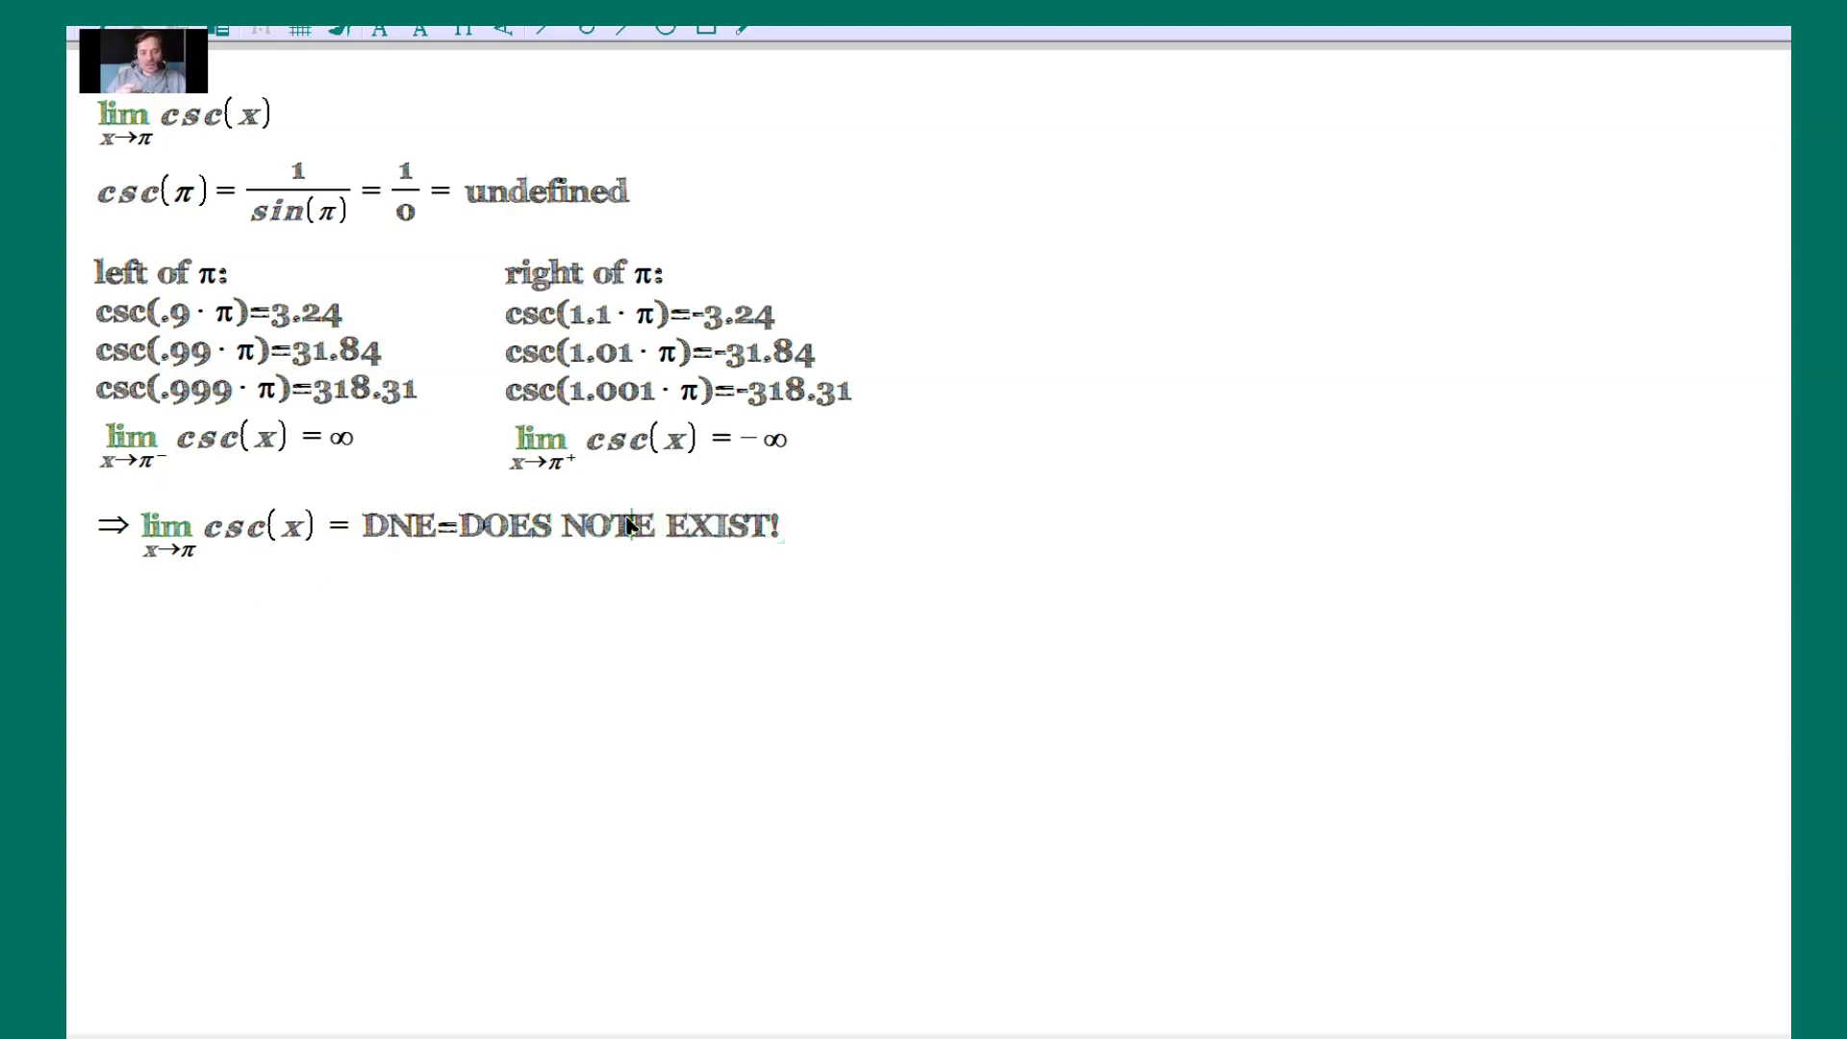
Beside the table, evaluate 1.001·π numerically as 1.001 · 3.141593 = 3.144734.
click(934, 396)
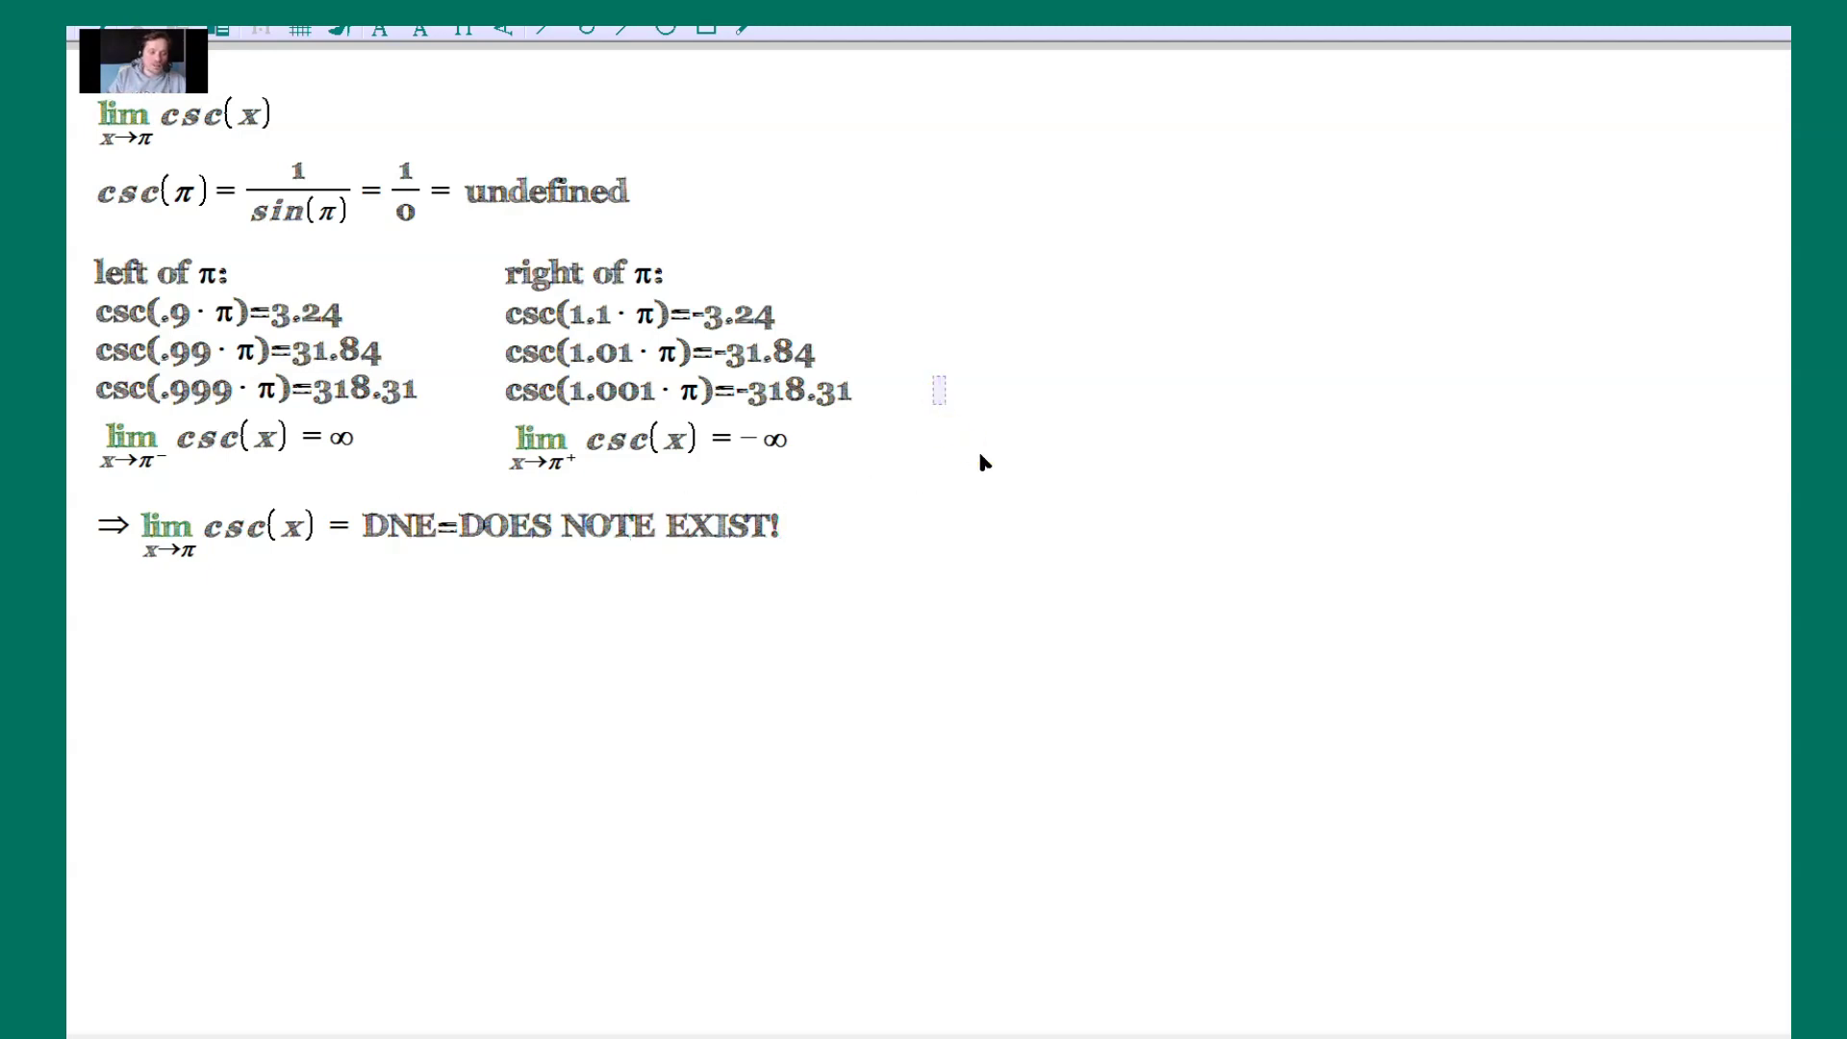
text(1.001)
text(*)
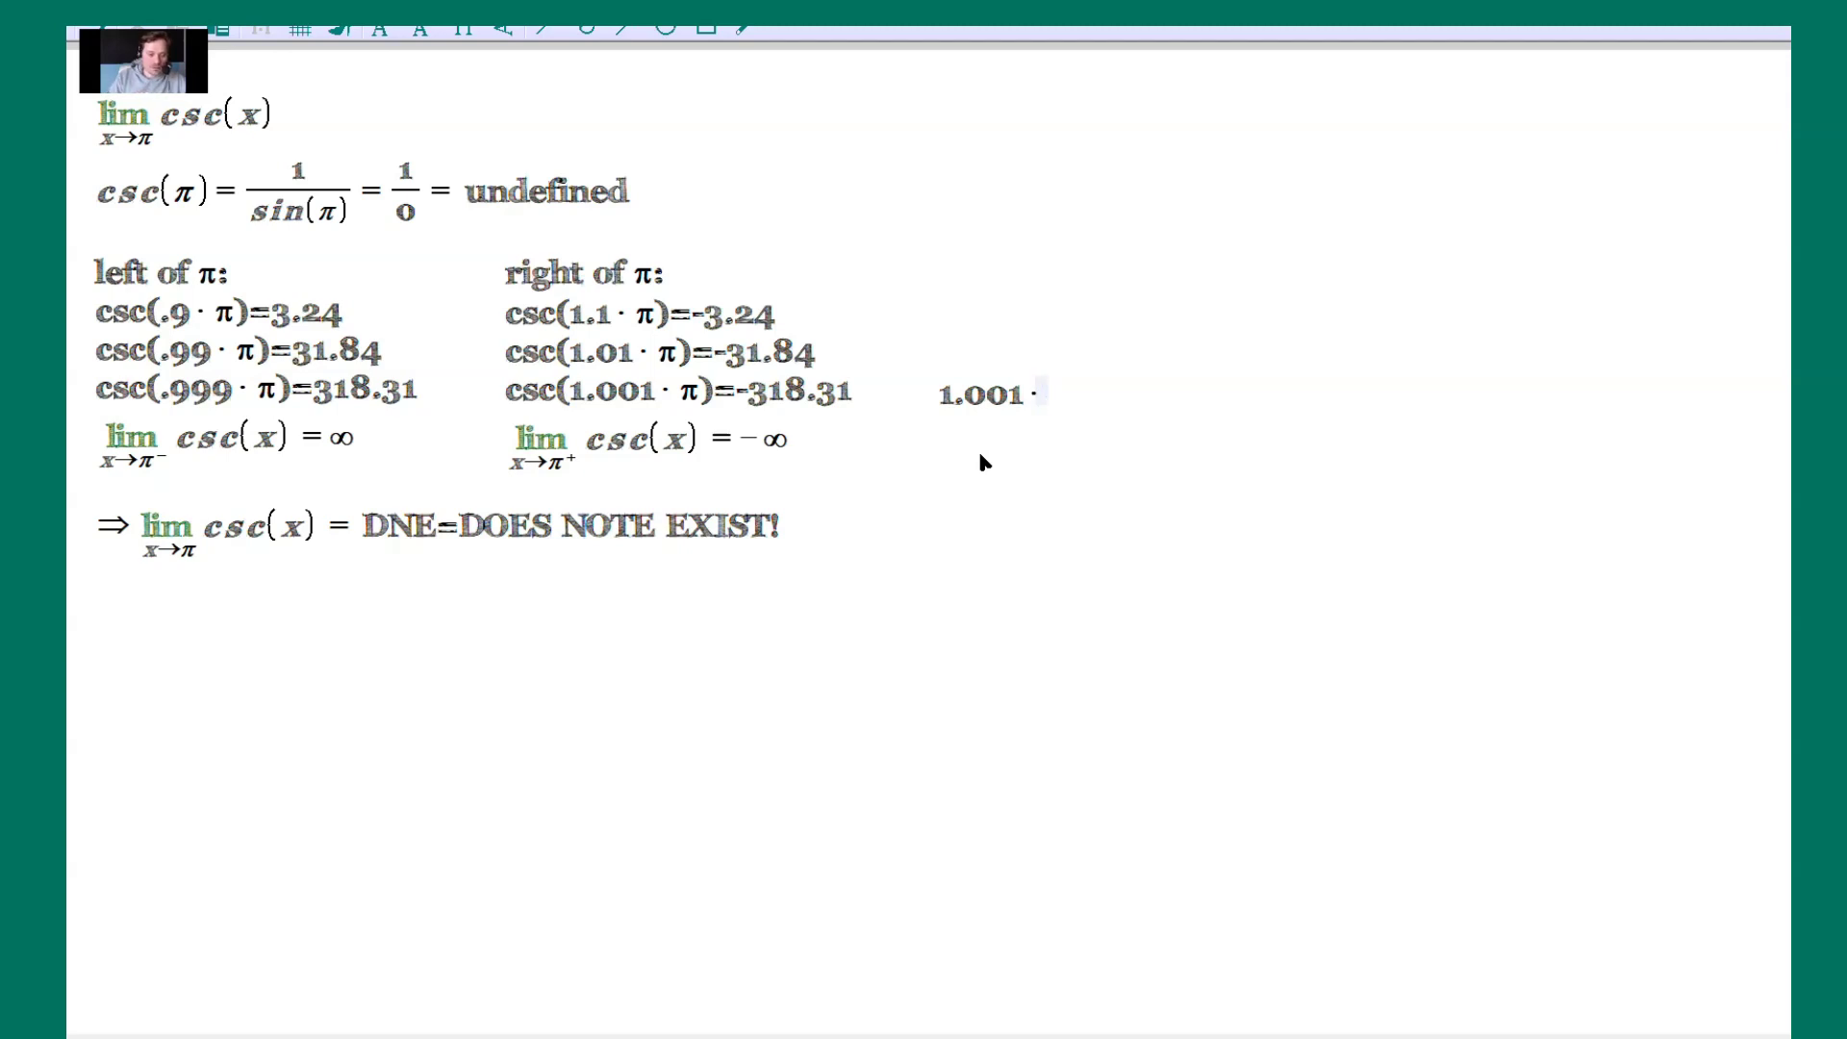
text(p)
key(ctrl+g)
right_click(1049, 410)
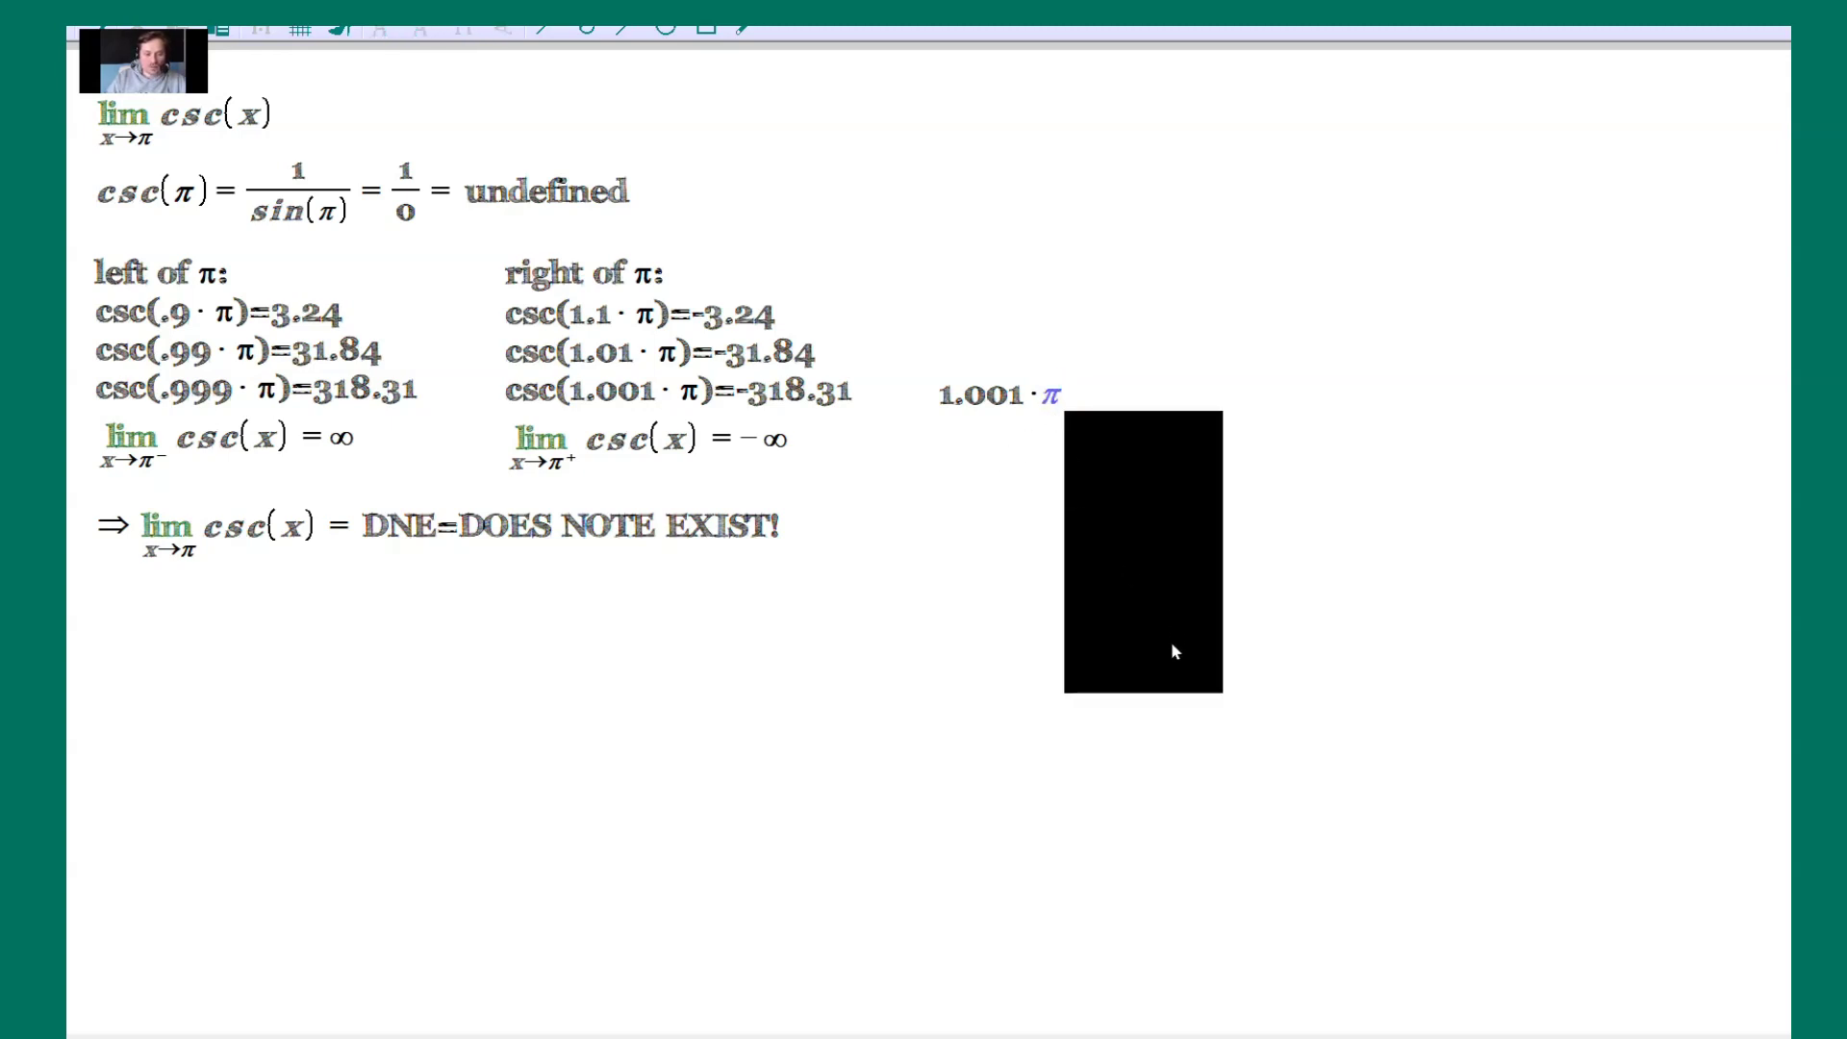
click(1141, 710)
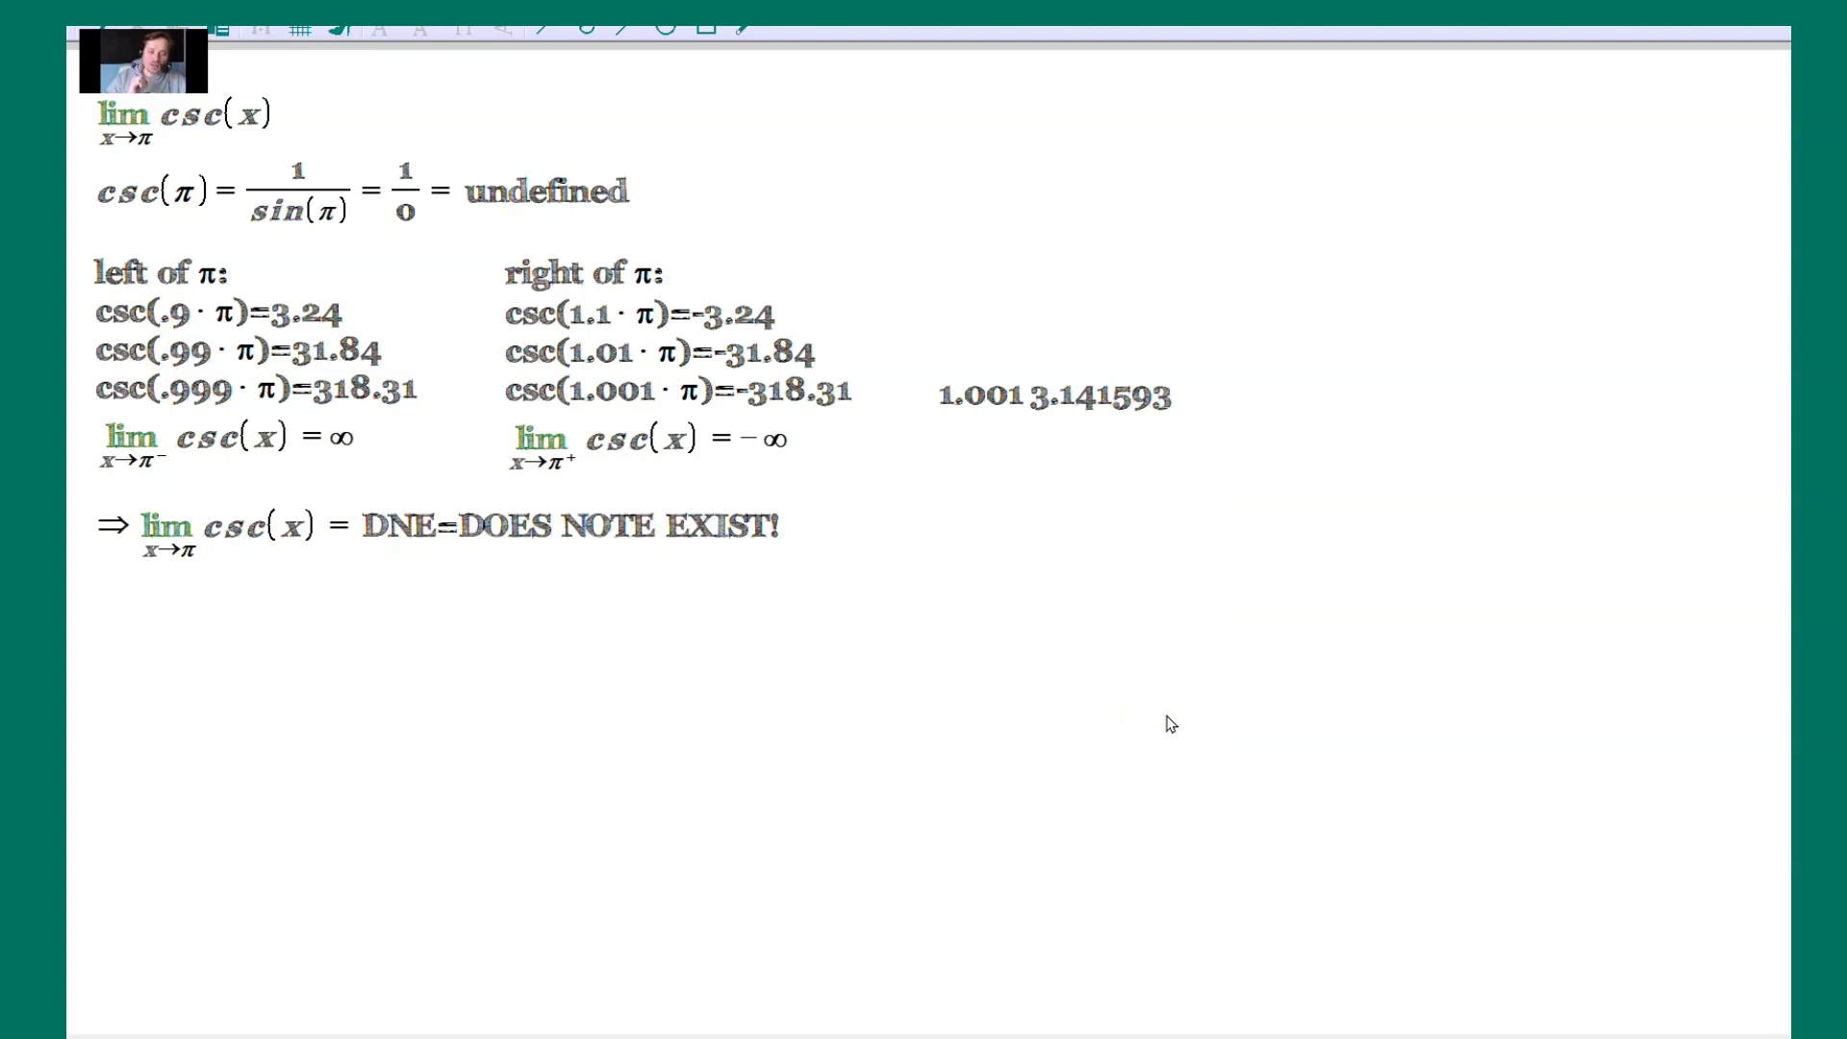
click(1177, 402)
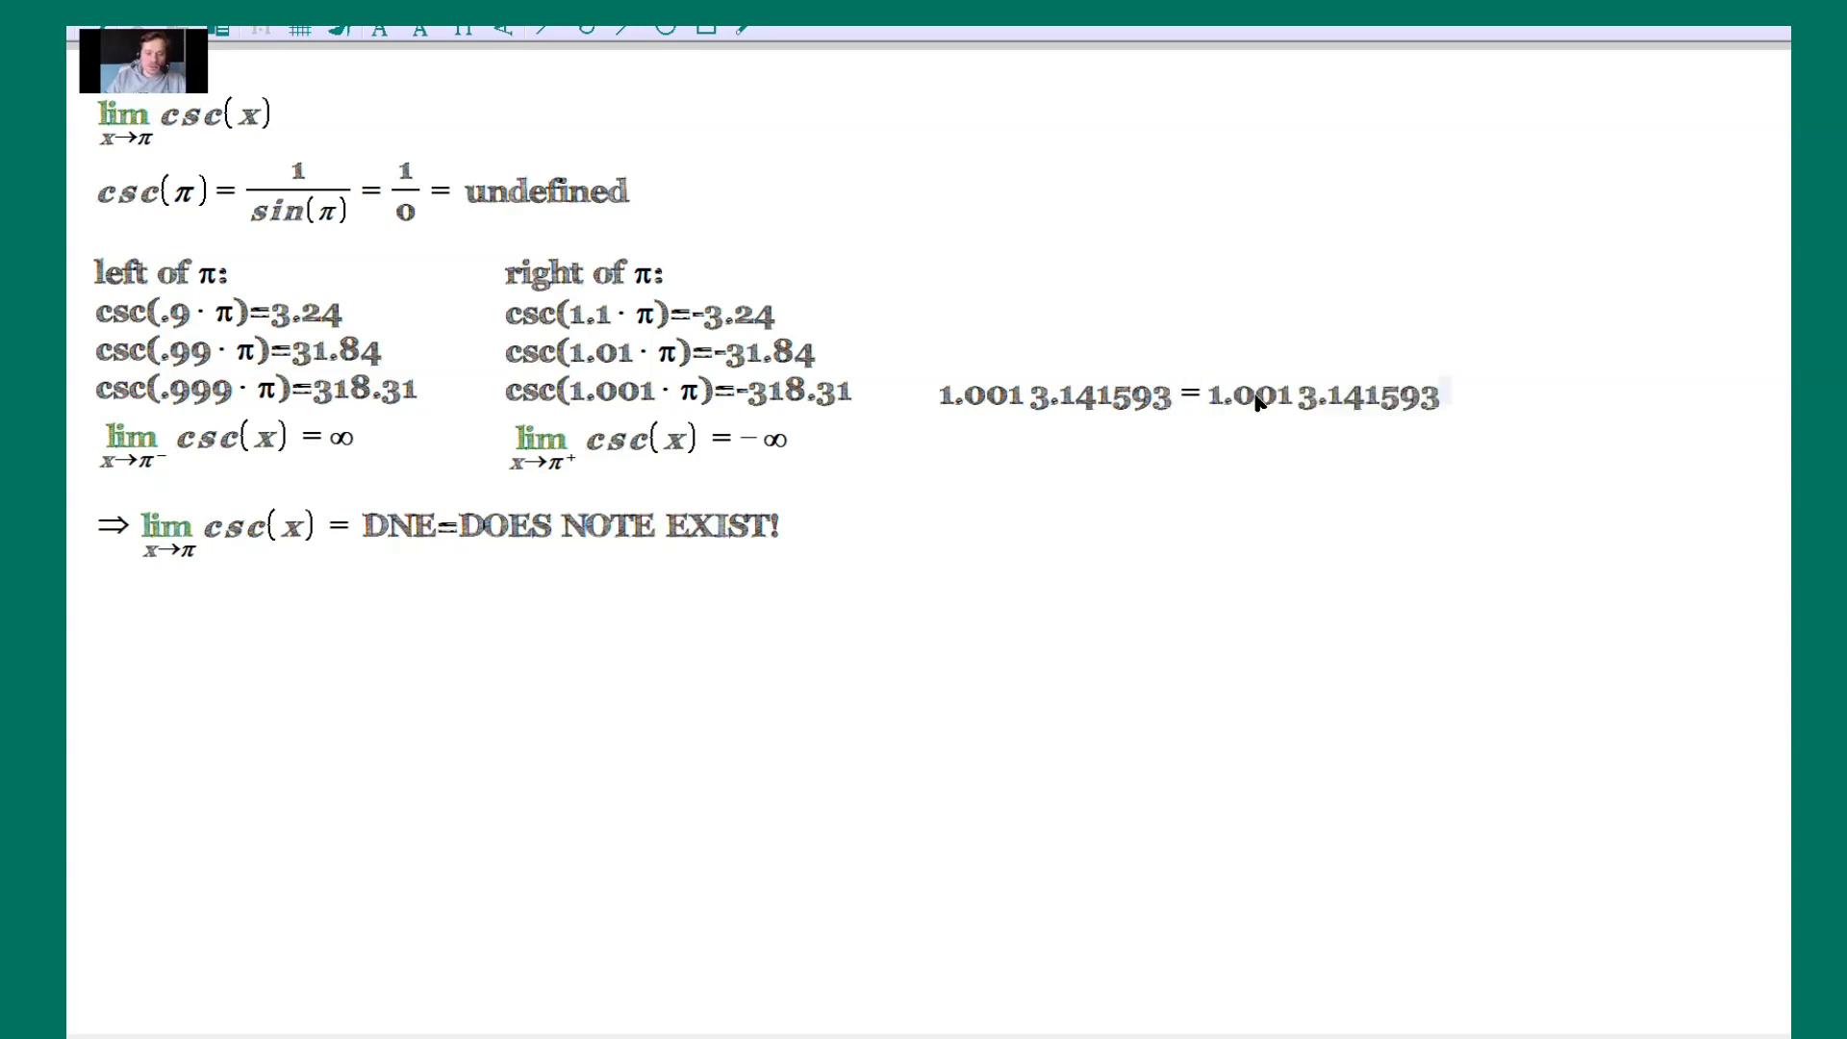
double_click(1331, 396)
right_click(1222, 400)
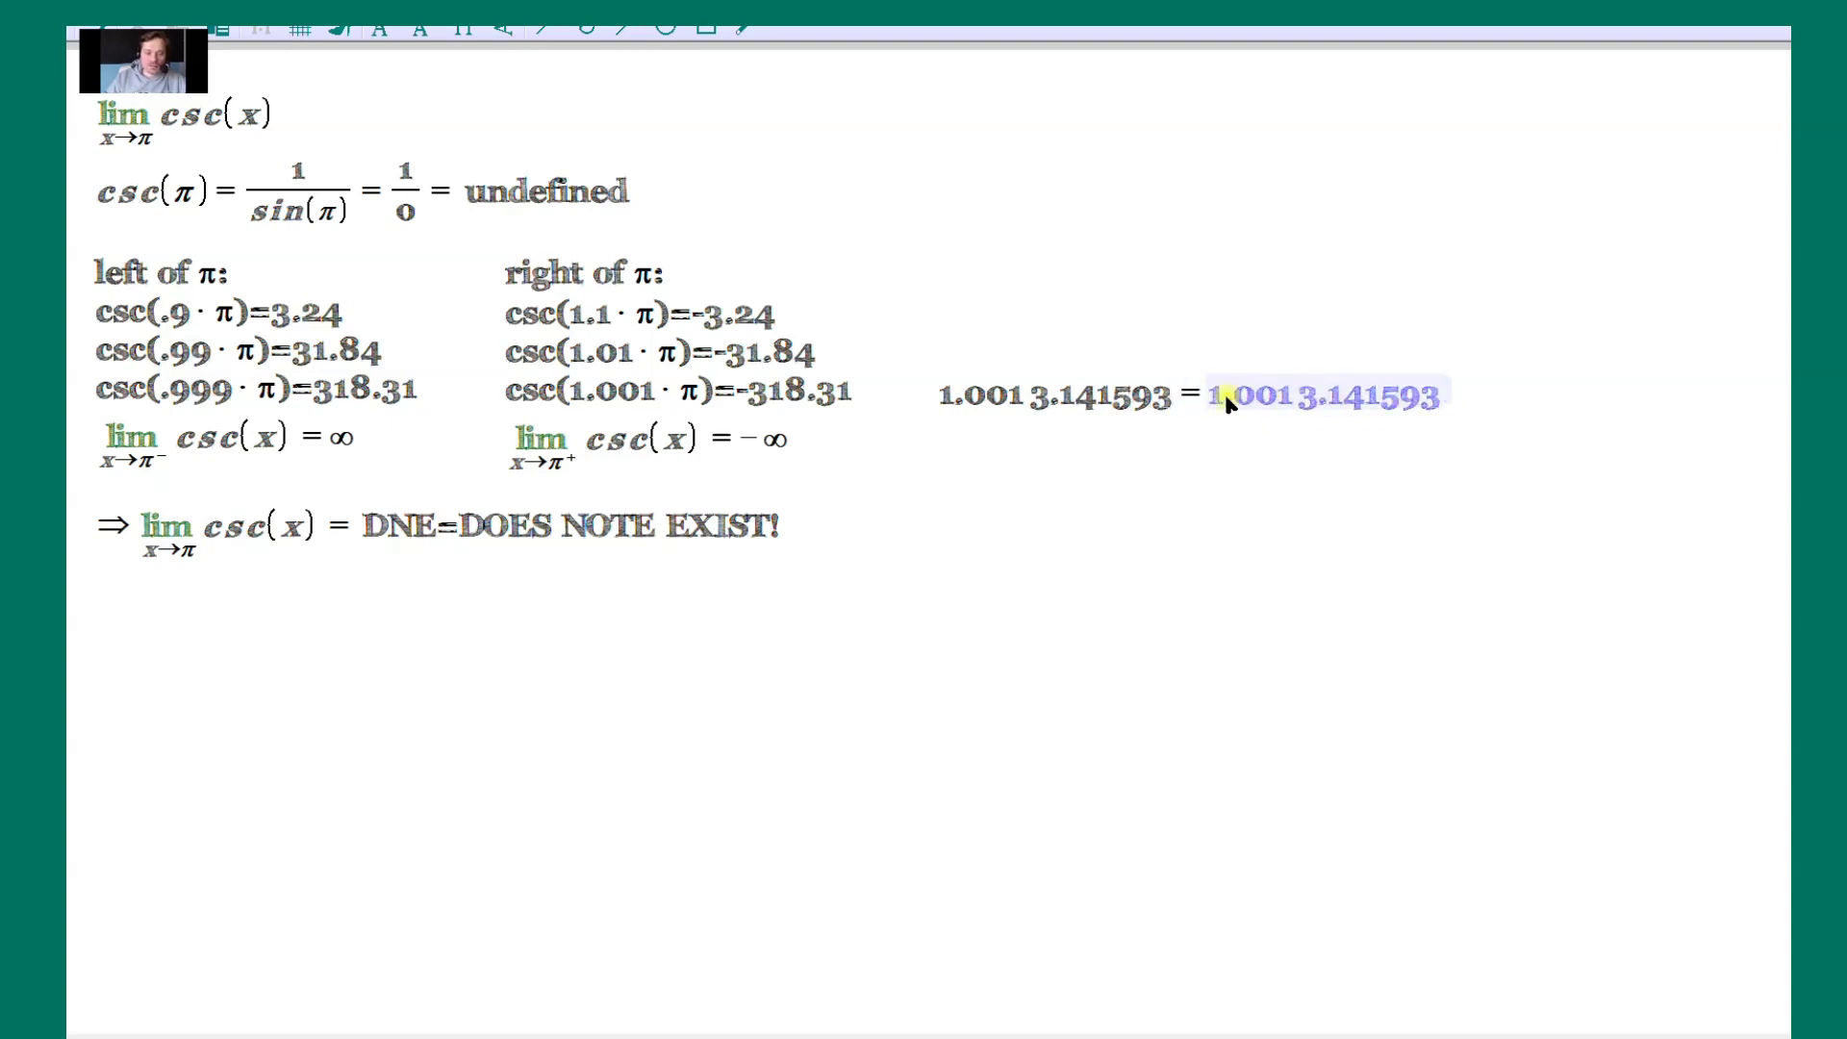
click(1304, 679)
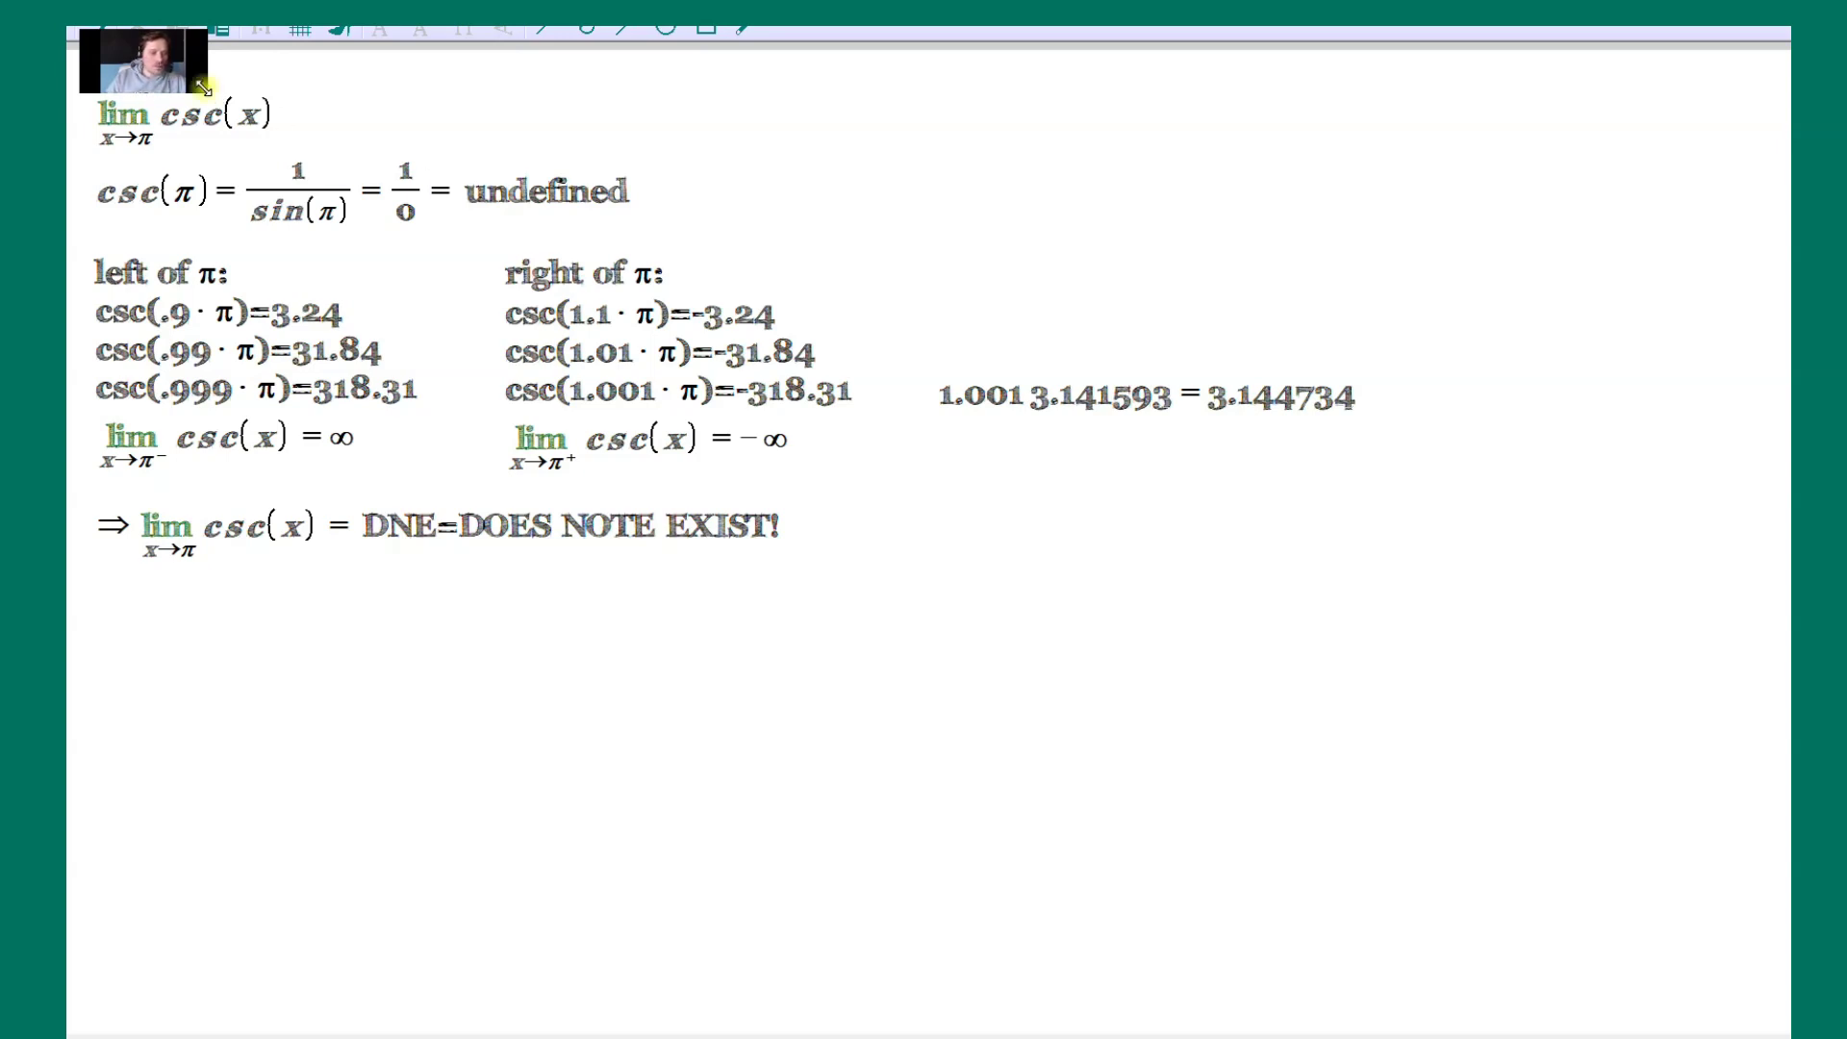
drag(209, 92, 591, 370)
drag(531, 269, 1388, 250)
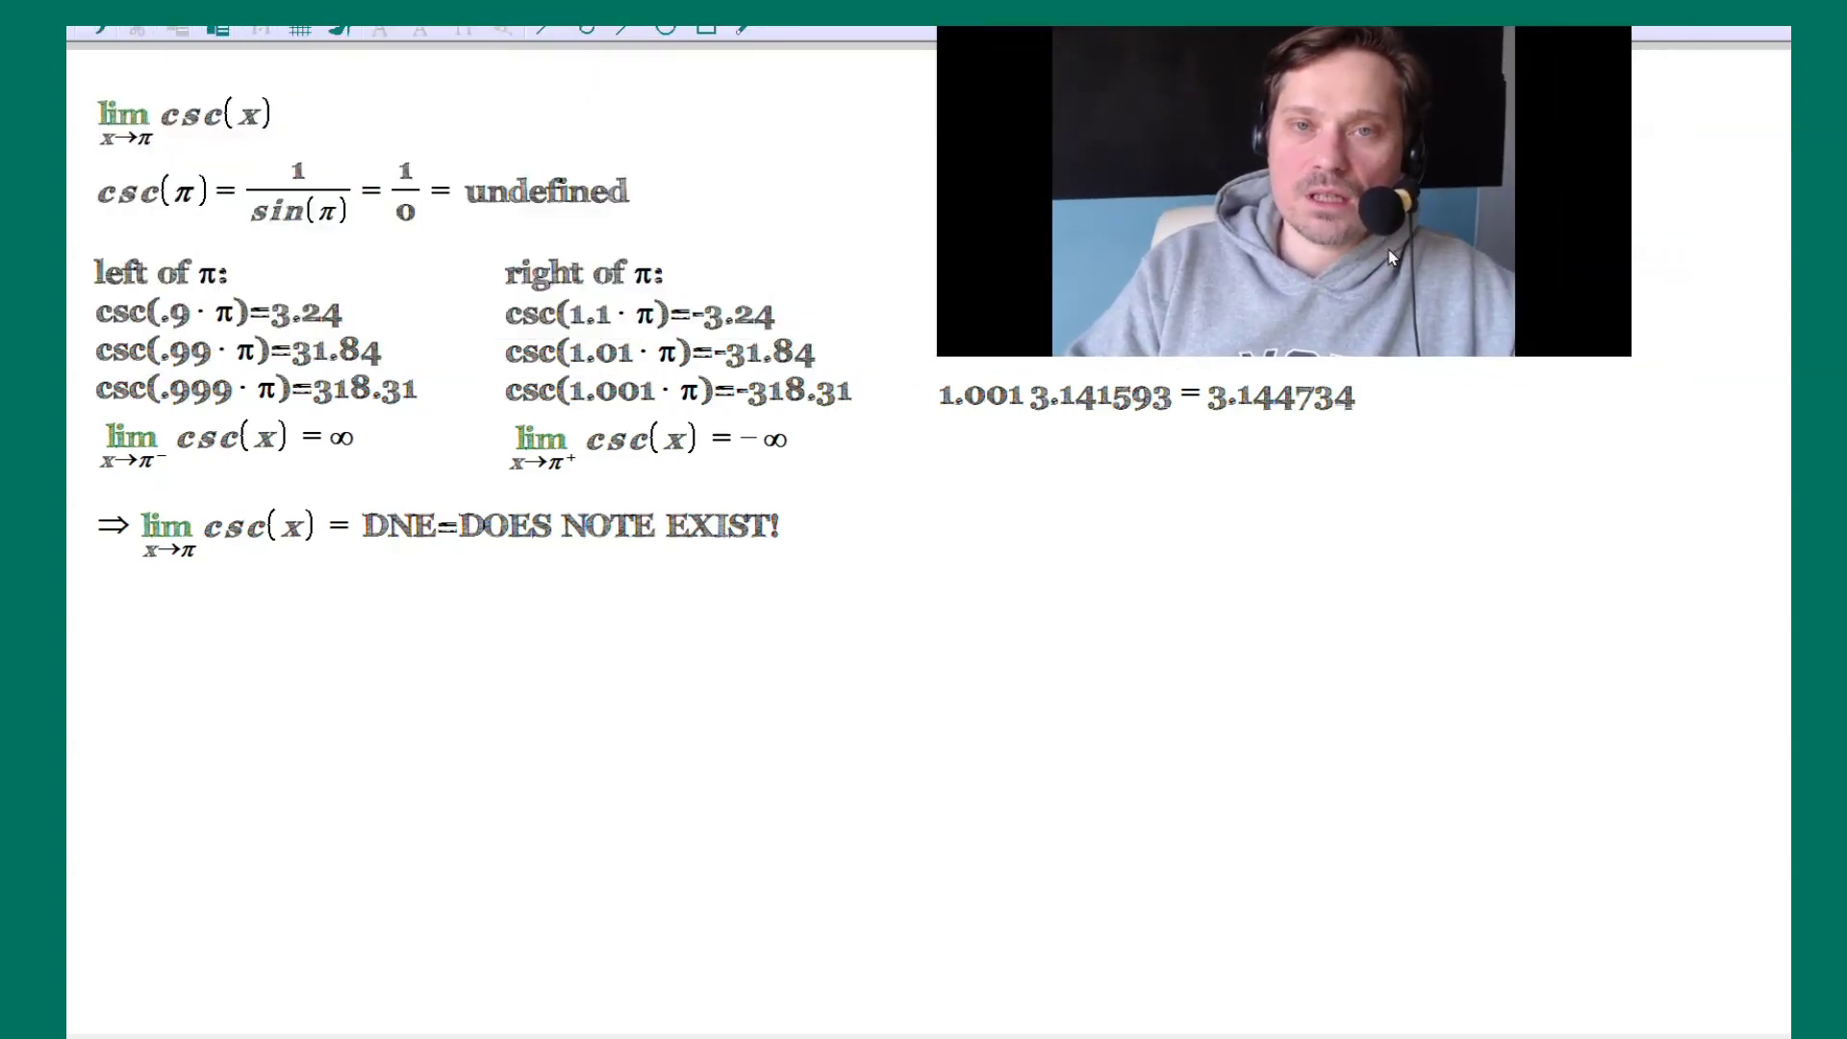